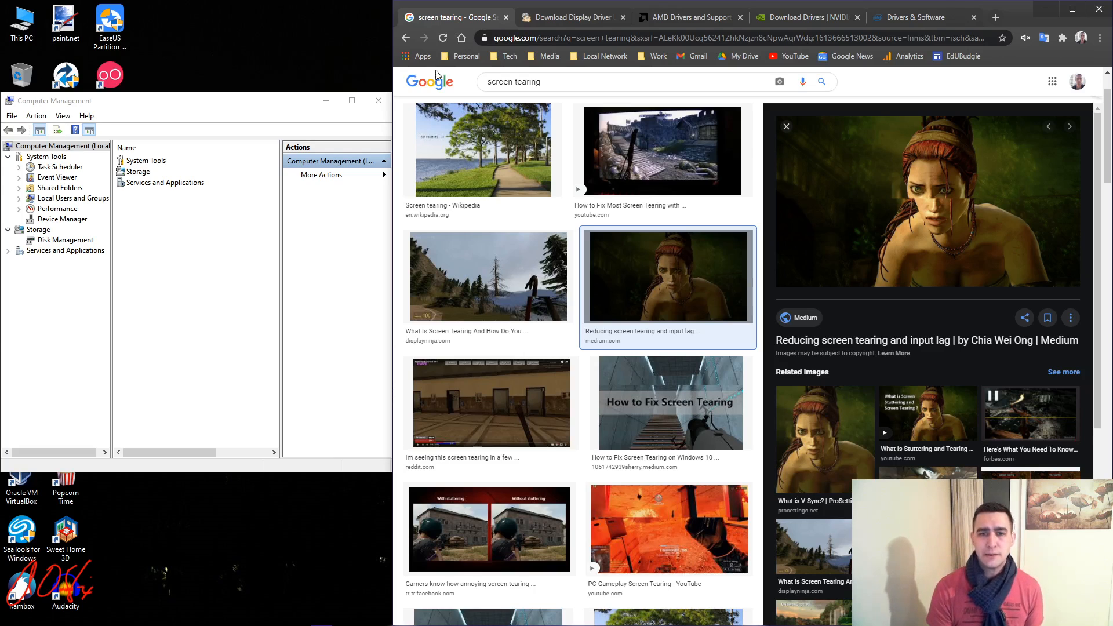
# - Search Google Images for "artifacting in games" and preview the Sapphire HD5850 example and the playtool.com example with blue corruption
pyautogui.moveTo(544, 82); pyautogui.dragTo(319, 71)
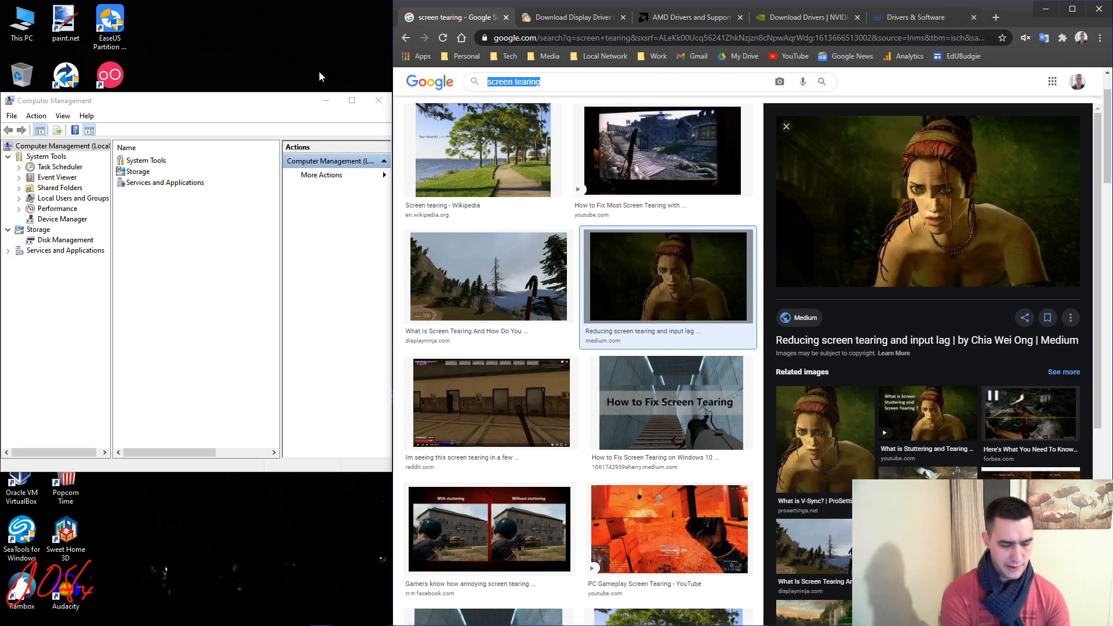
pyautogui.write('artifacting')
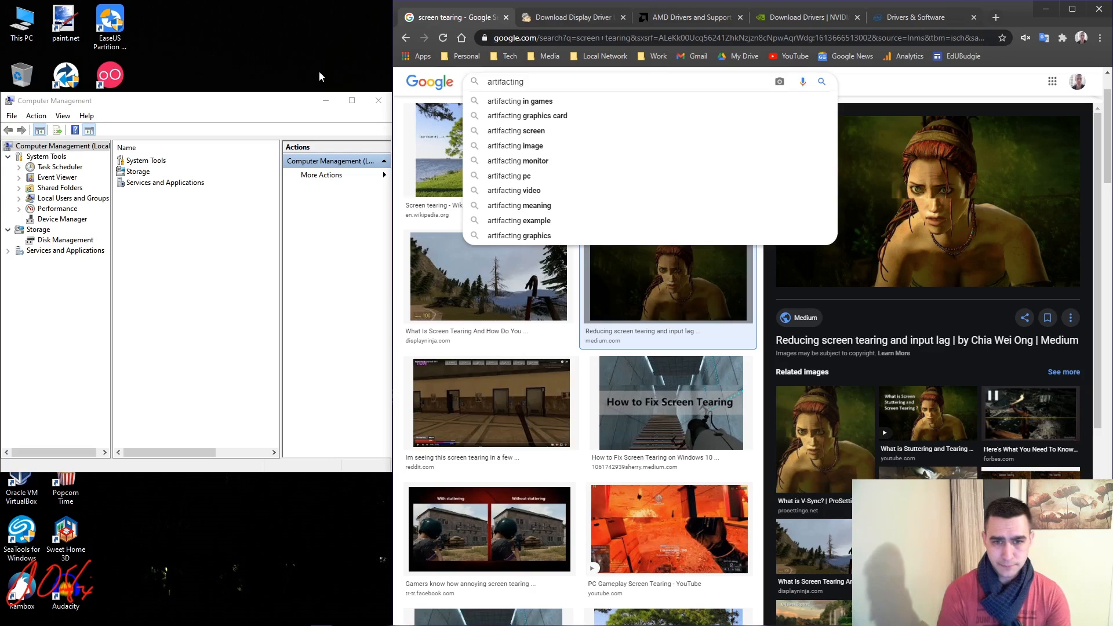
pyautogui.press('Down')
pyautogui.press('Return')
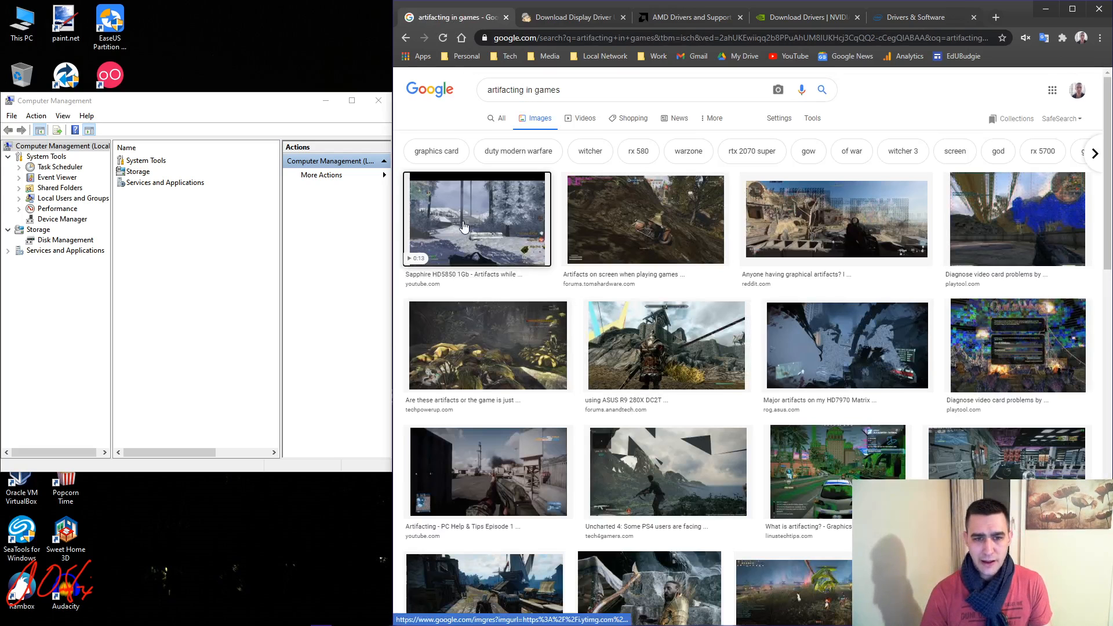
pyautogui.click(476, 220)
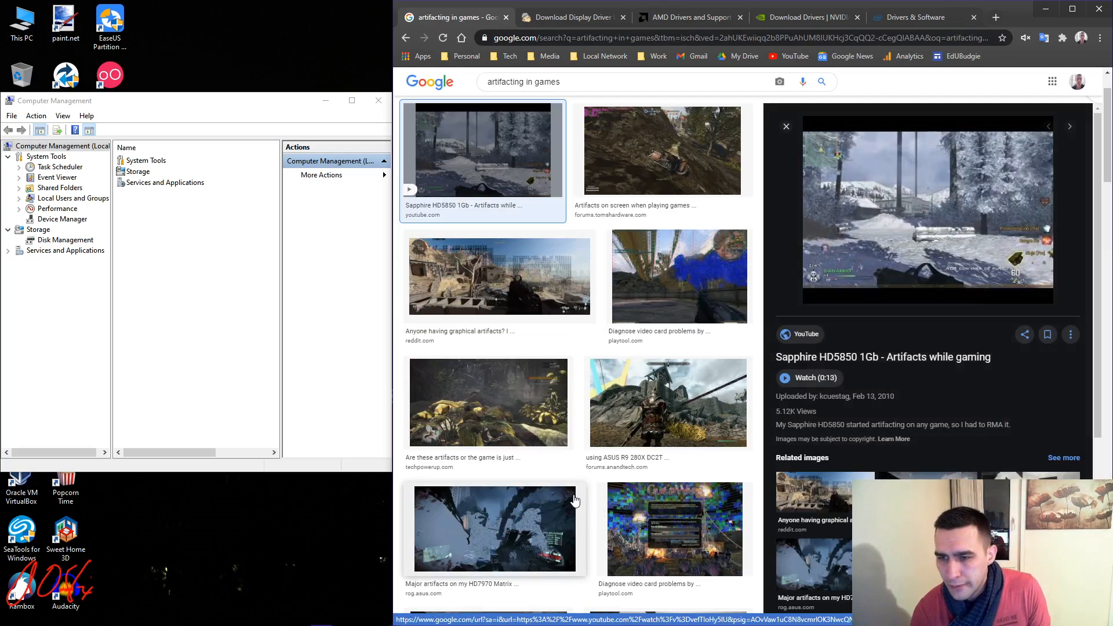
pyautogui.click(681, 276)
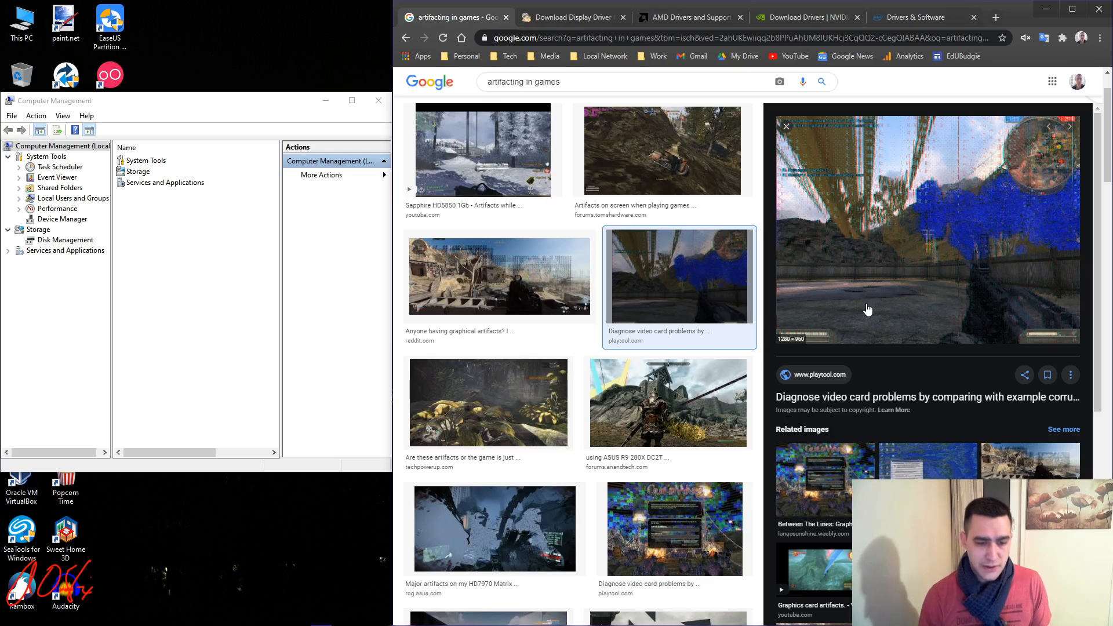
pyautogui.moveTo(313, 623)
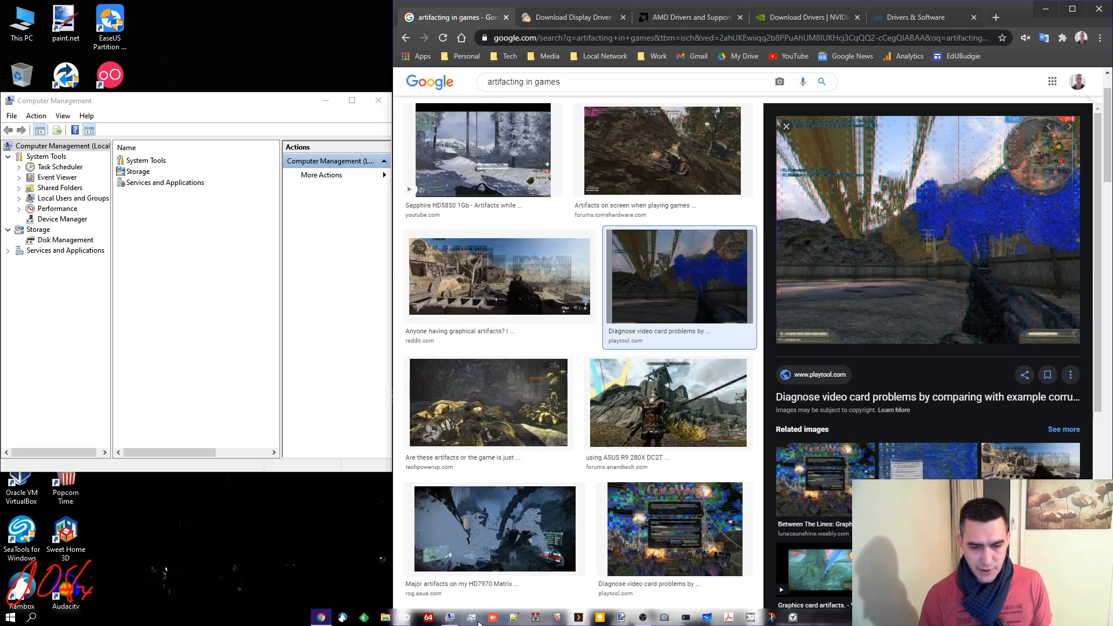
pyautogui.click(408, 617)
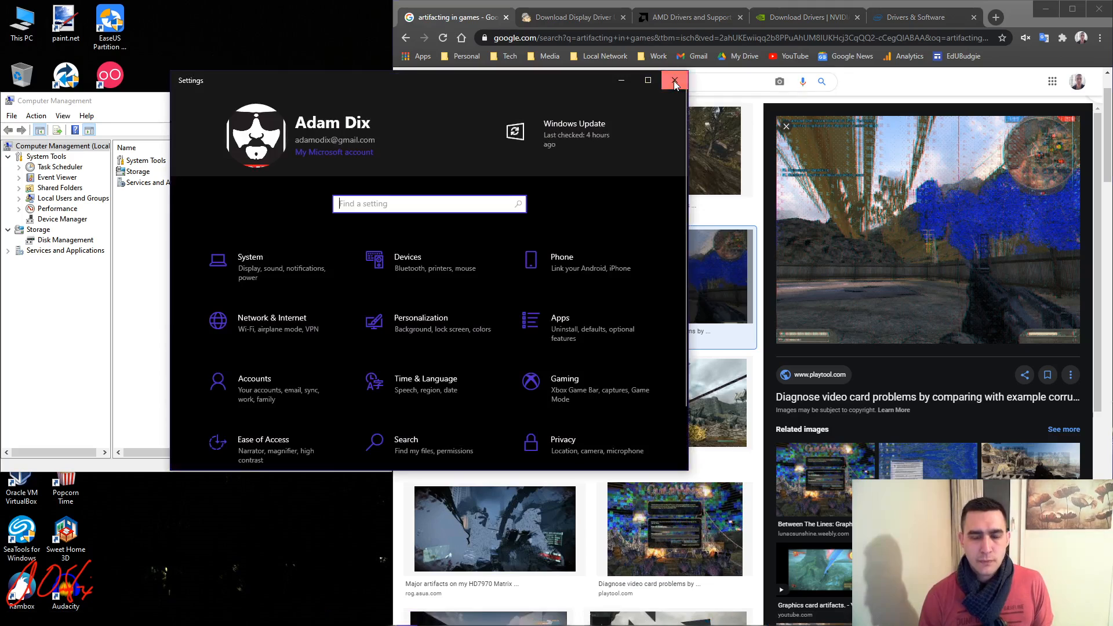
pyautogui.click(674, 82)
pyautogui.click(11, 618)
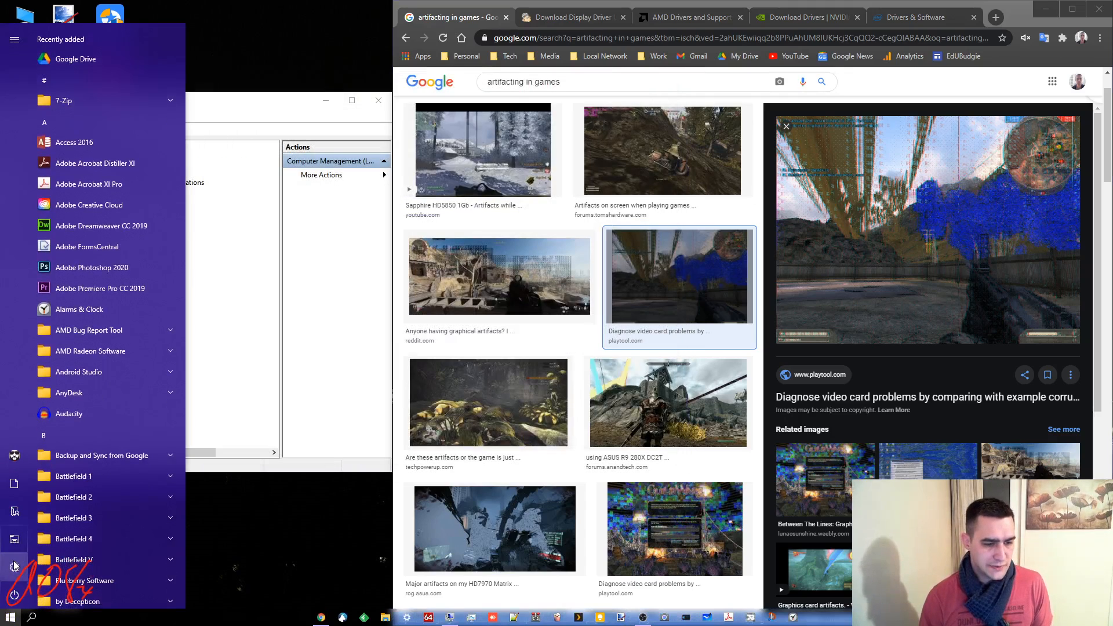
pyautogui.moveTo(15, 565)
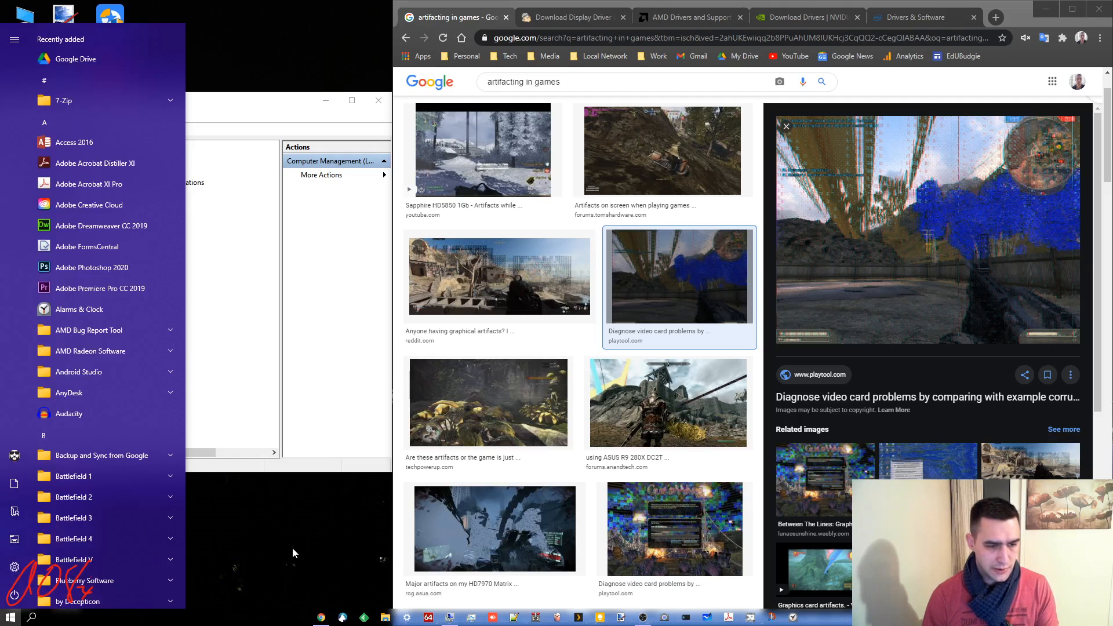
pyautogui.click(292, 547)
# - Find "Check for updates" through Windows search, review the Windows Update page and its options, and close Settings
pyautogui.press('super')
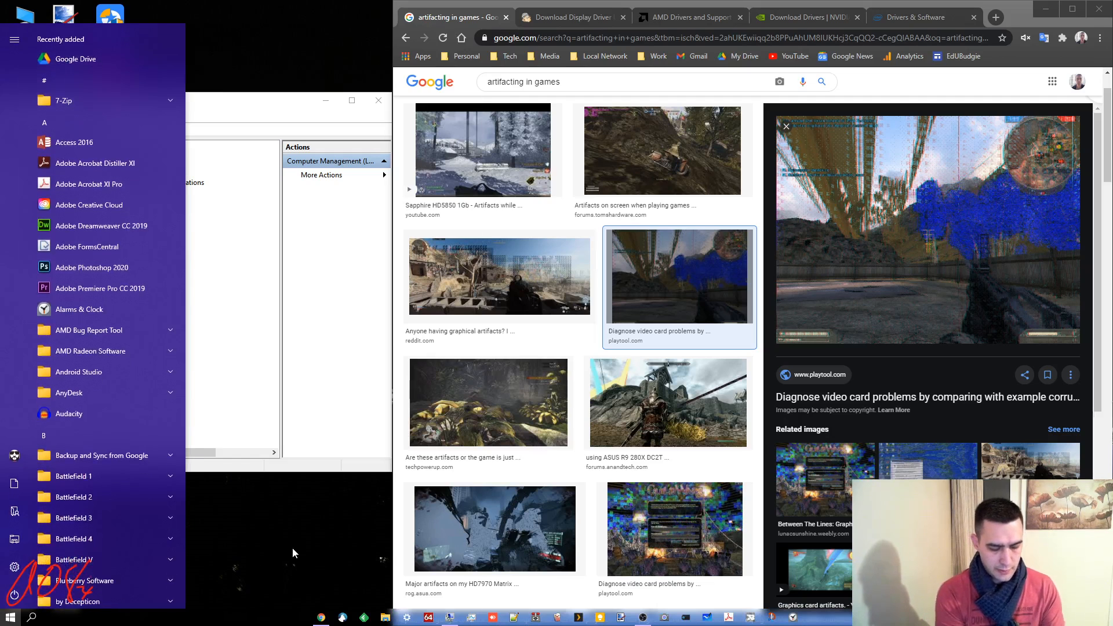
pyautogui.write('upda')
pyautogui.press('Down')
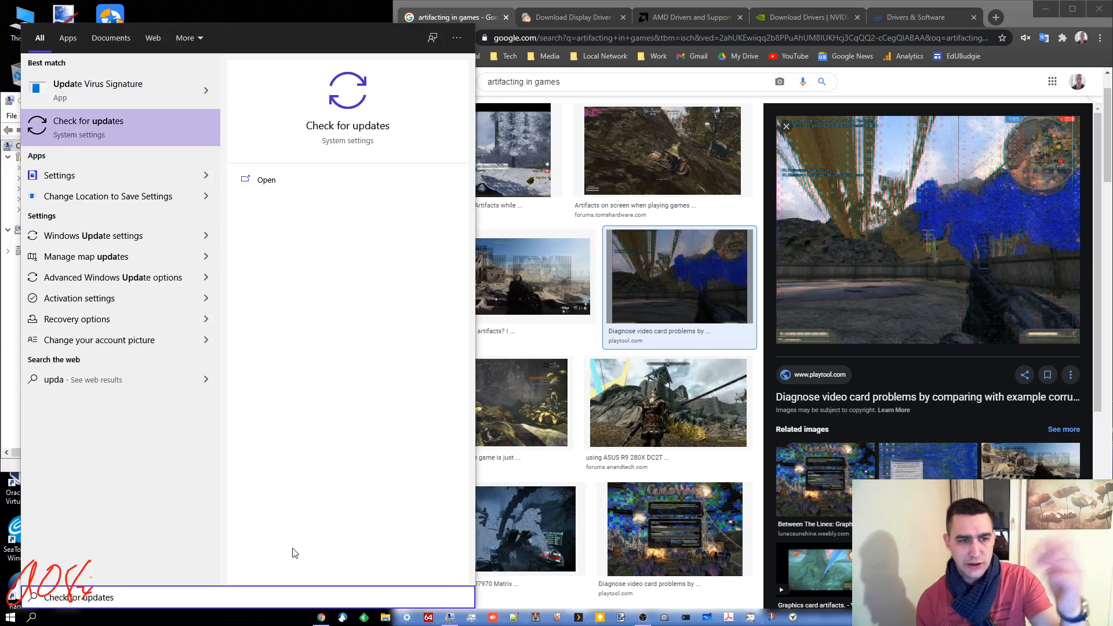
pyautogui.press('Return')
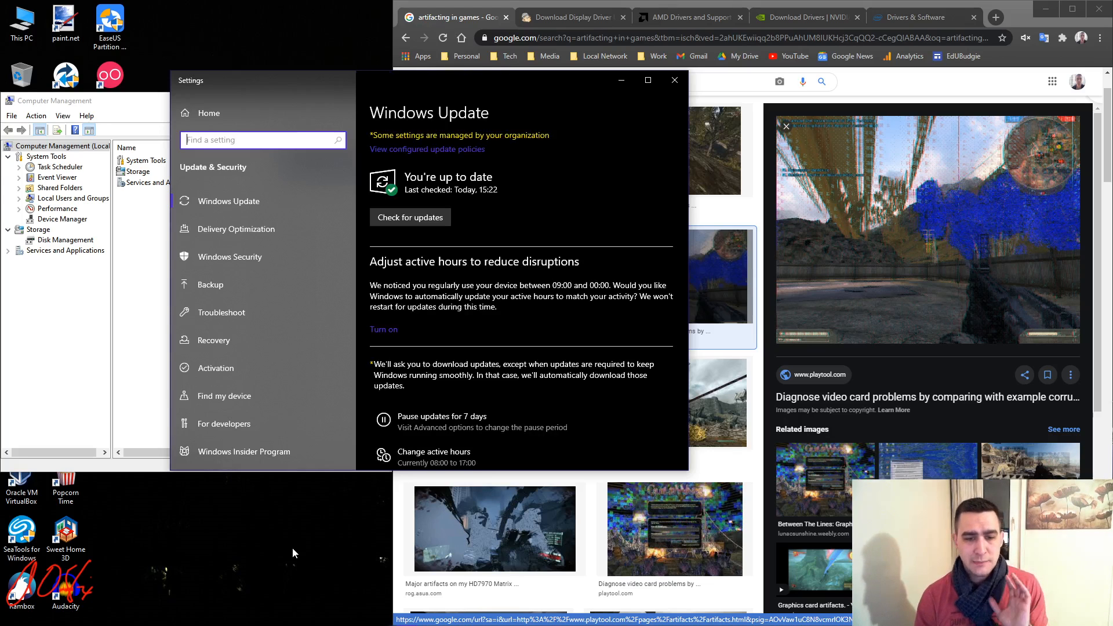
pyautogui.scroll(-5, 523, 307)
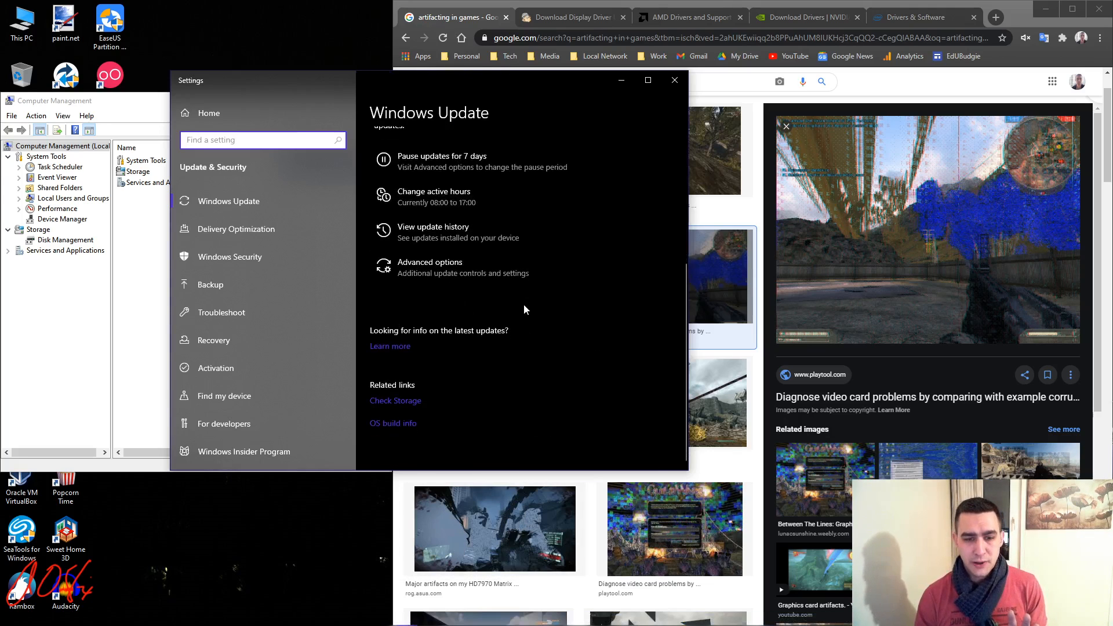
pyautogui.scroll(5, 559, 326)
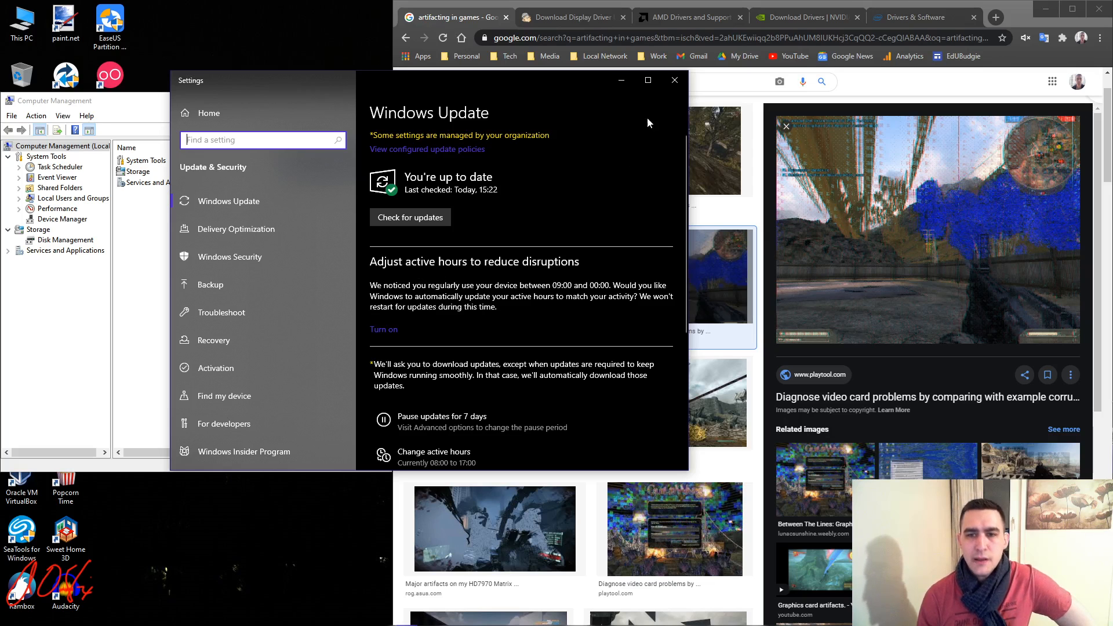
pyautogui.click(680, 81)
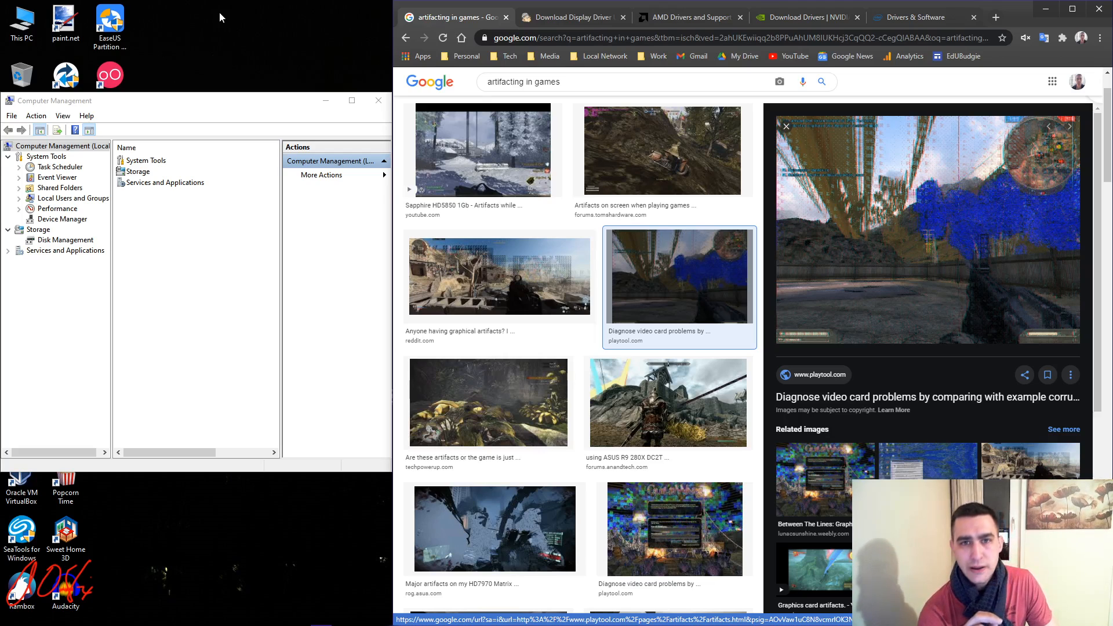
# - Show the MajorGeeks page for Display Driver Uninstaller, decline its alerts, and examine the site address, program name and release date
pyautogui.click(576, 19)
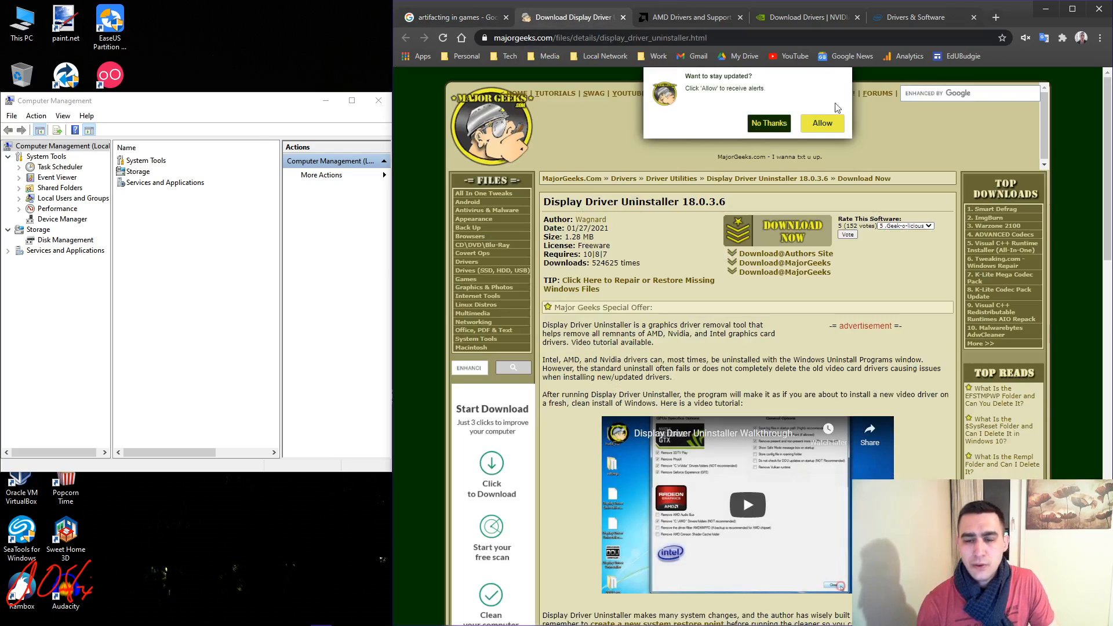
pyautogui.click(761, 122)
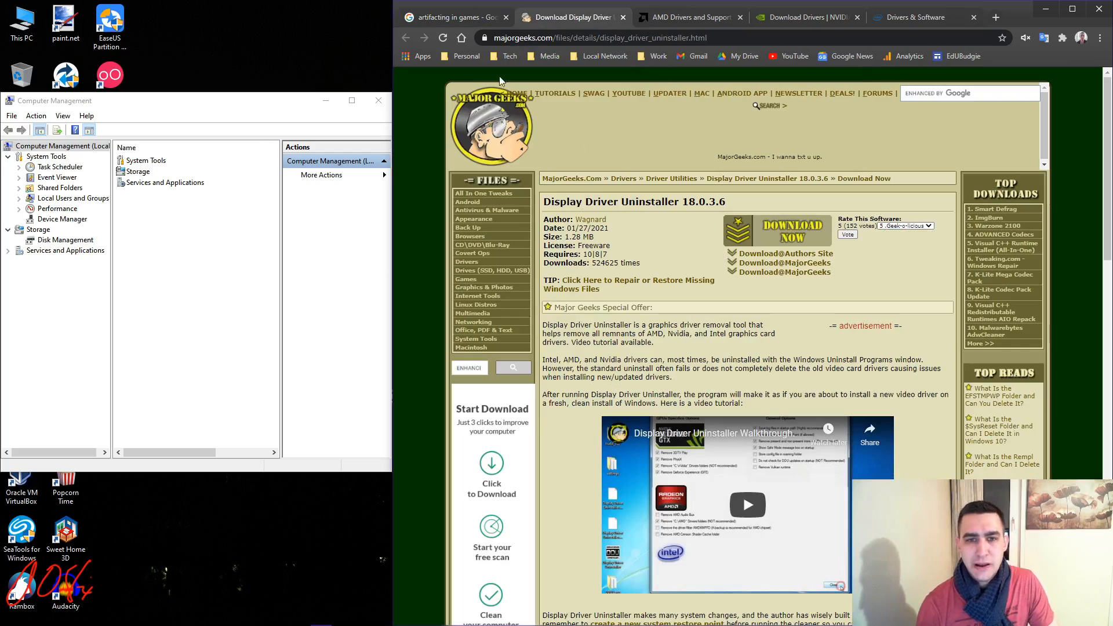
pyautogui.moveTo(556, 38); pyautogui.dragTo(427, 44)
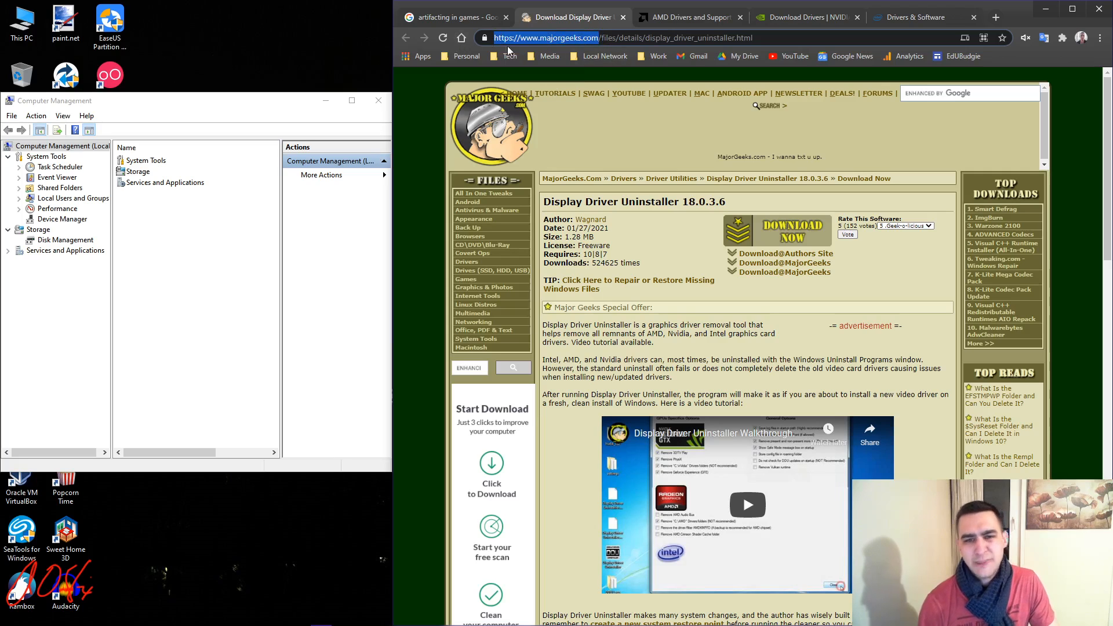
pyautogui.click(586, 37)
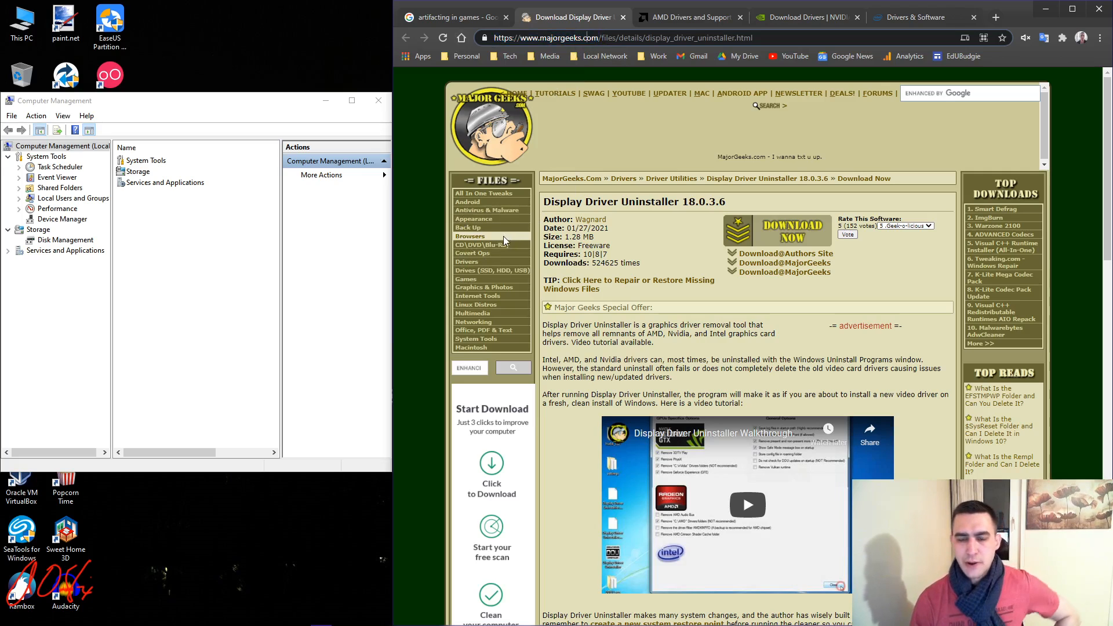
pyautogui.moveTo(680, 202); pyautogui.dragTo(546, 203)
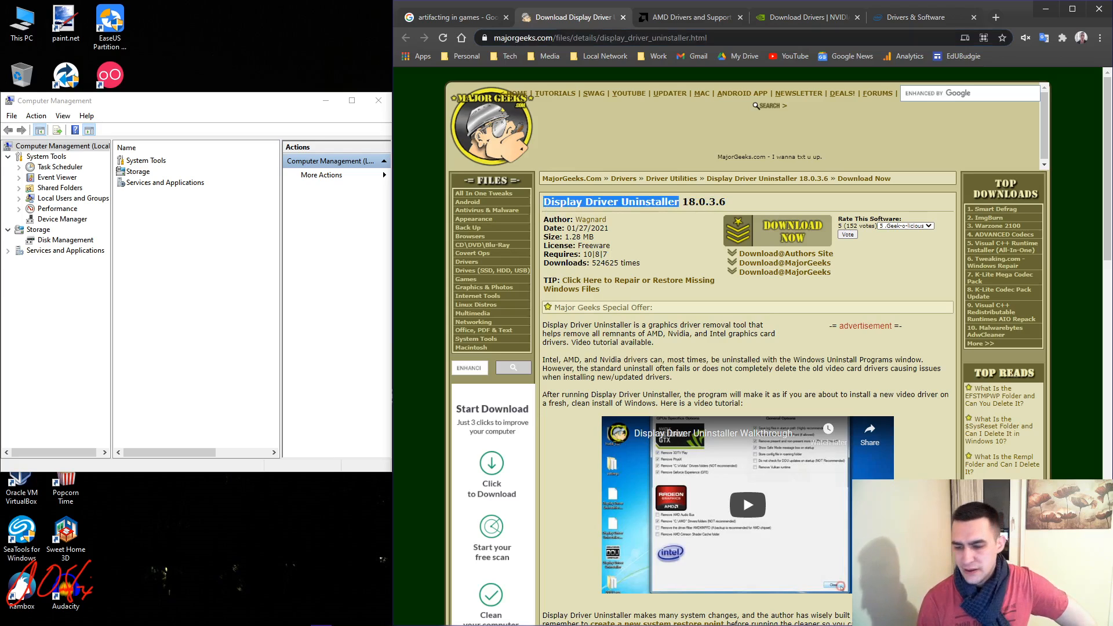
pyautogui.moveTo(904, 625)
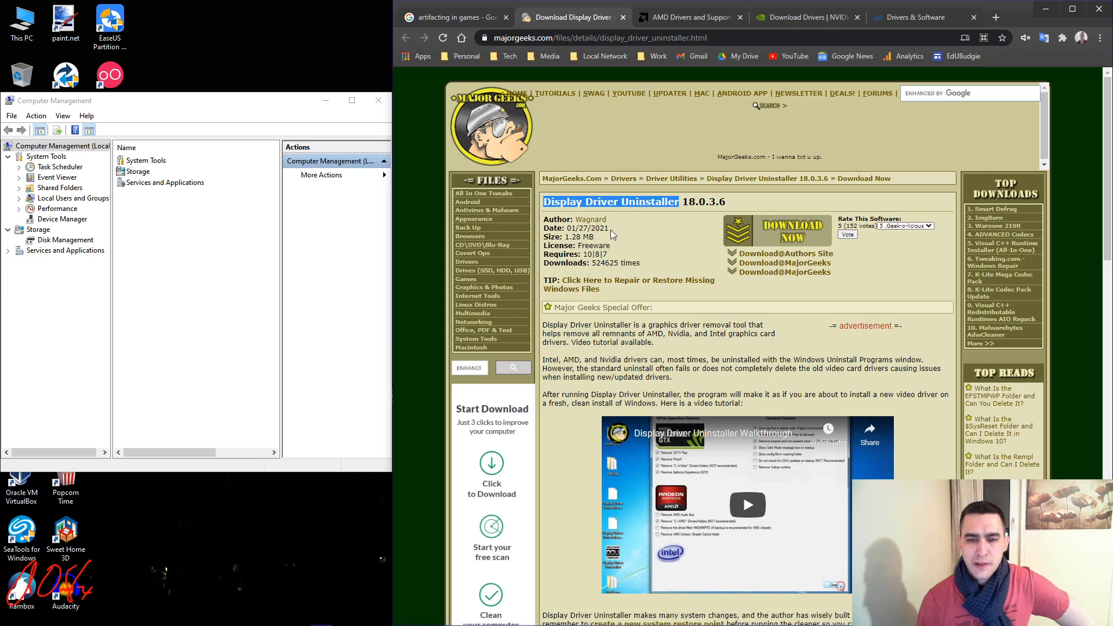
pyautogui.moveTo(608, 228); pyautogui.dragTo(568, 228)
pyautogui.click(640, 356)
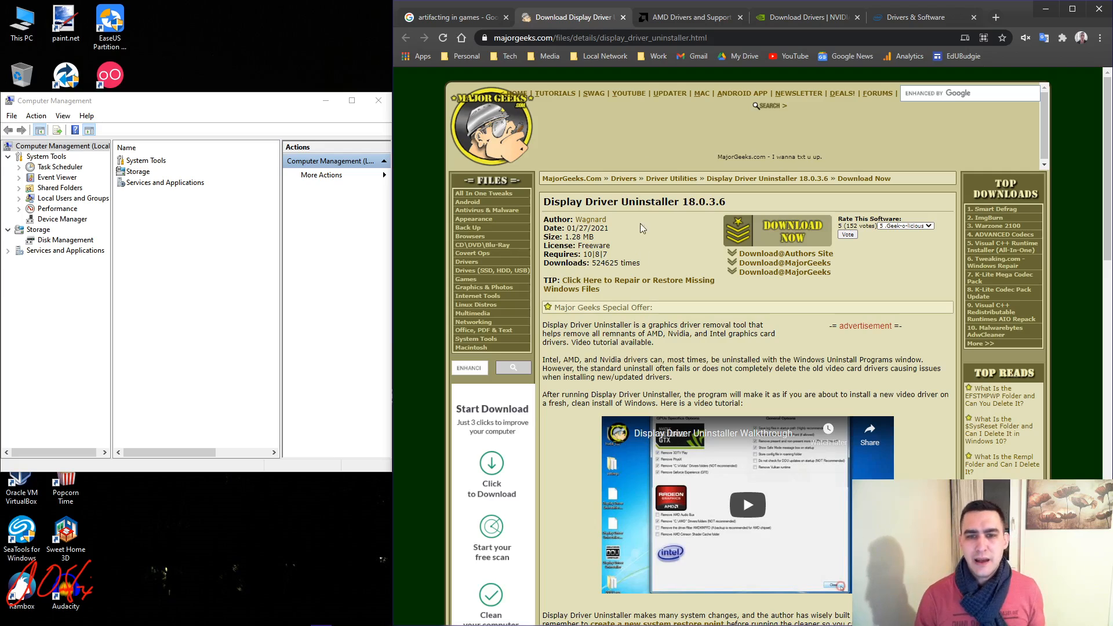
# - Search the web for "ddu download", and close both the artifacting images page and the download search results
pyautogui.click(618, 39)
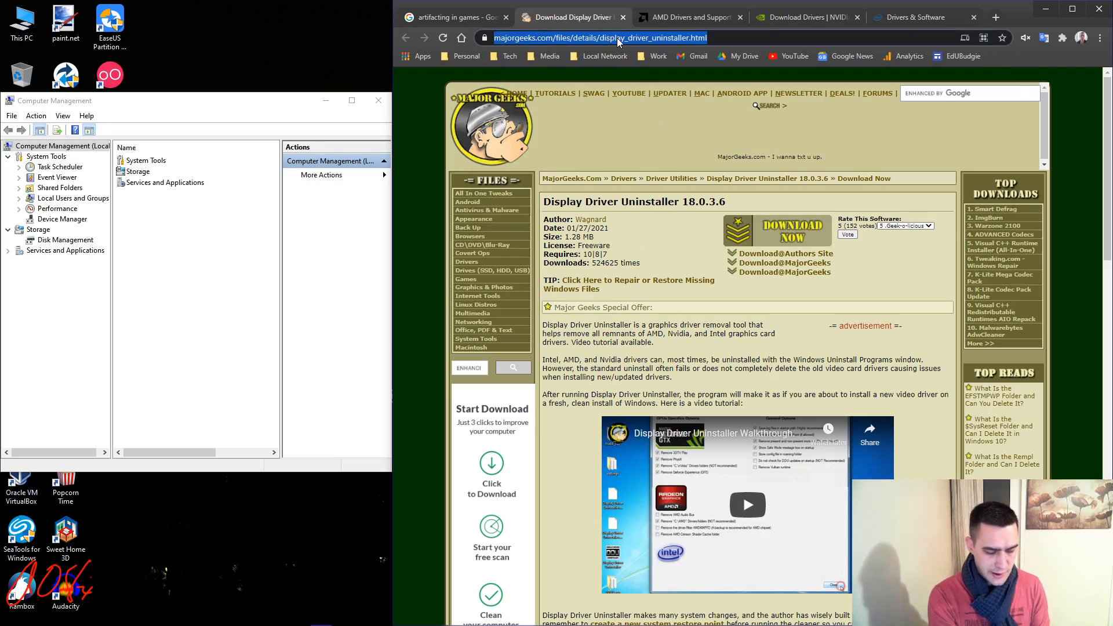
pyautogui.write('ddu downl')
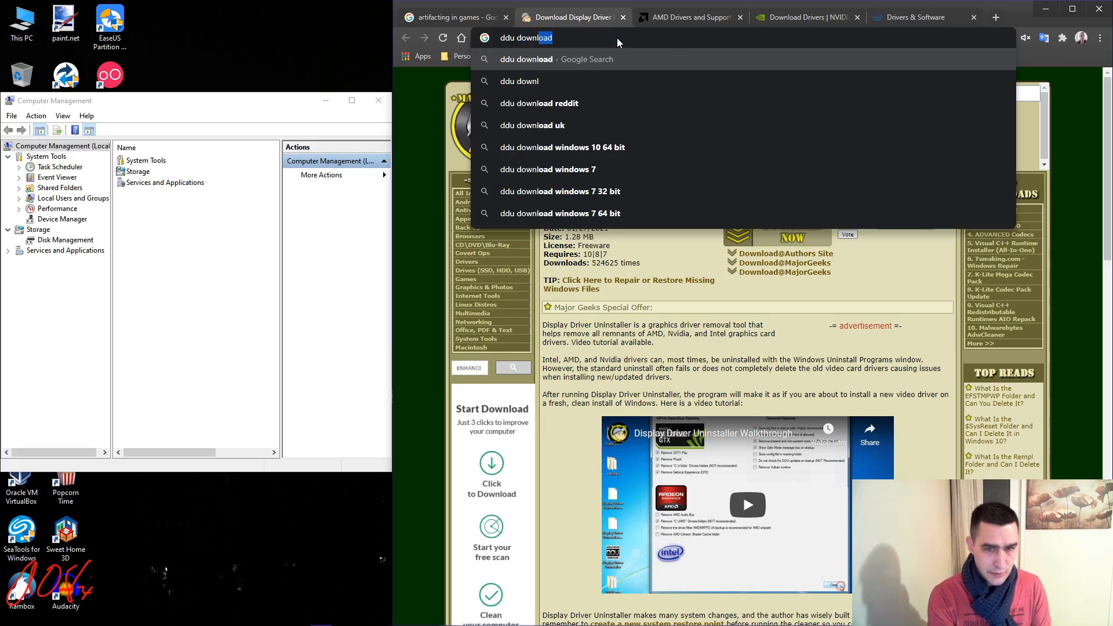
pyautogui.write('oad')
pyautogui.press('Return')
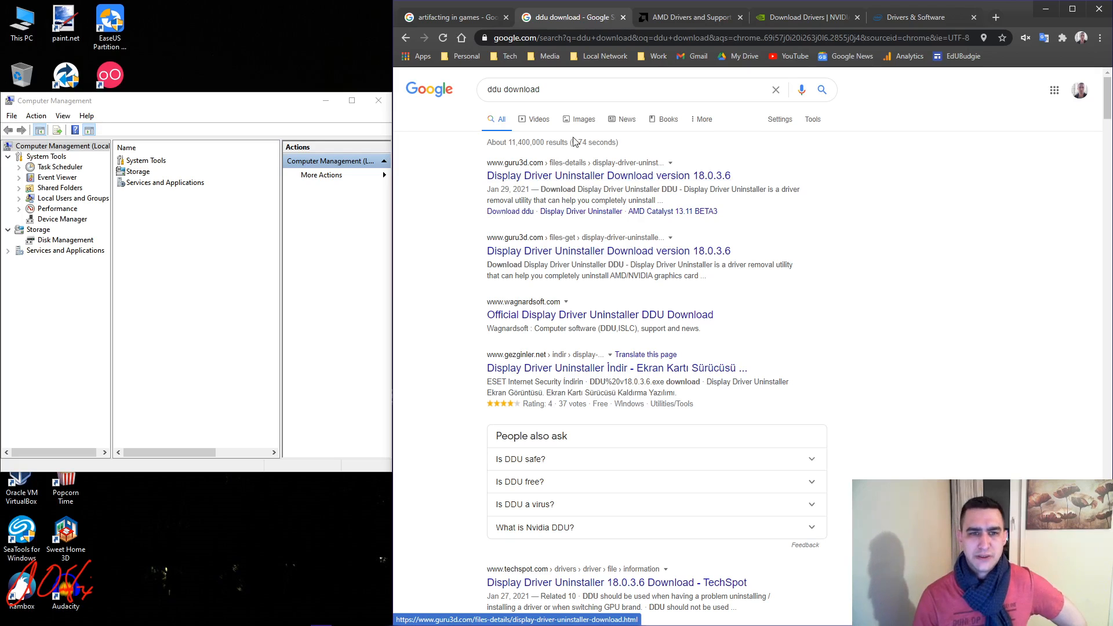
pyautogui.click(507, 18)
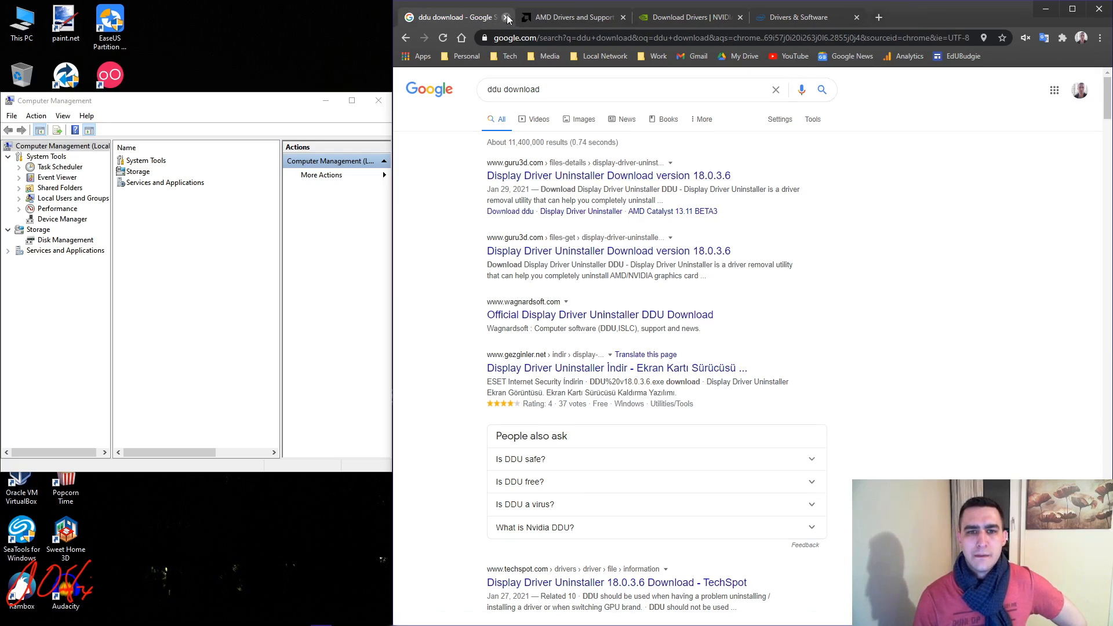
pyautogui.click(506, 18)
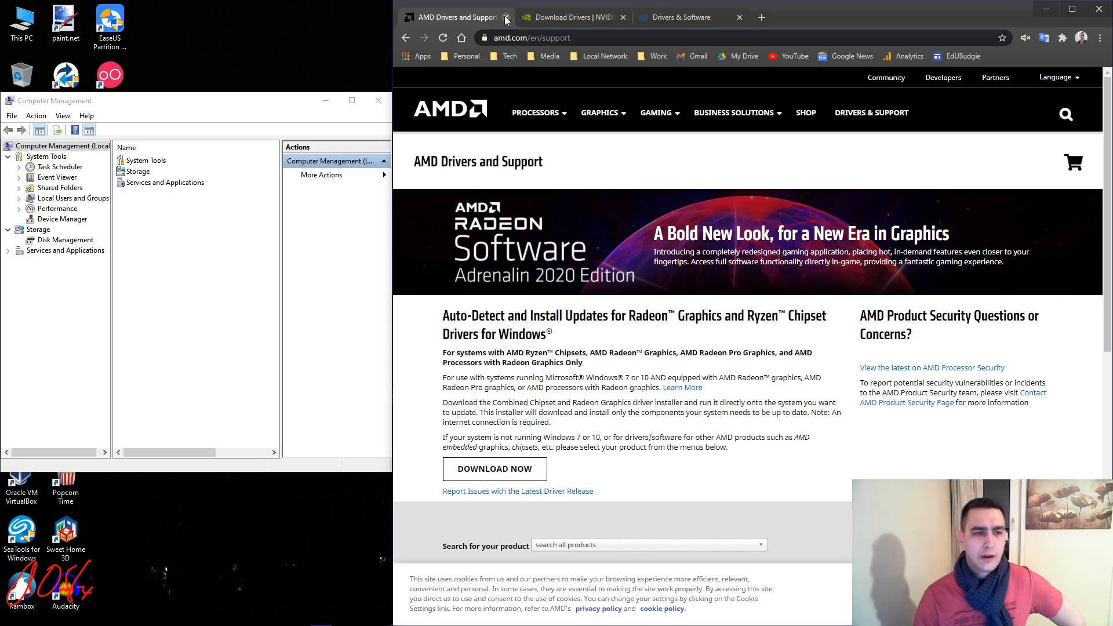
# - Switch to Computer Management by choosing Manage for This PC, and show its Device Manager
pyautogui.click(156, 101)
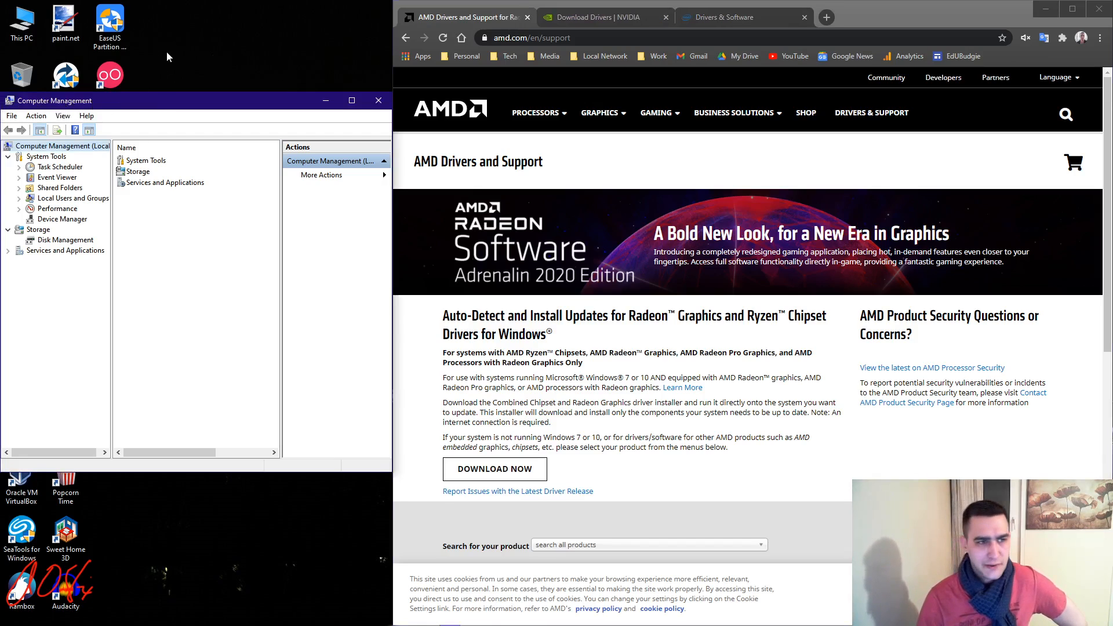
pyautogui.rightClick(26, 26)
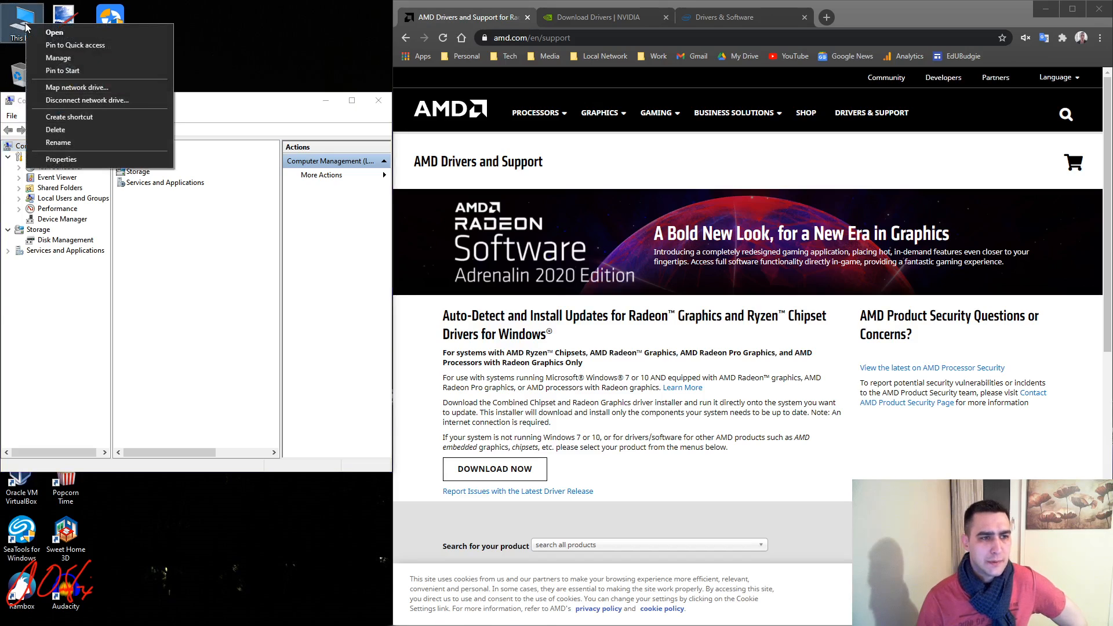
pyautogui.click(58, 58)
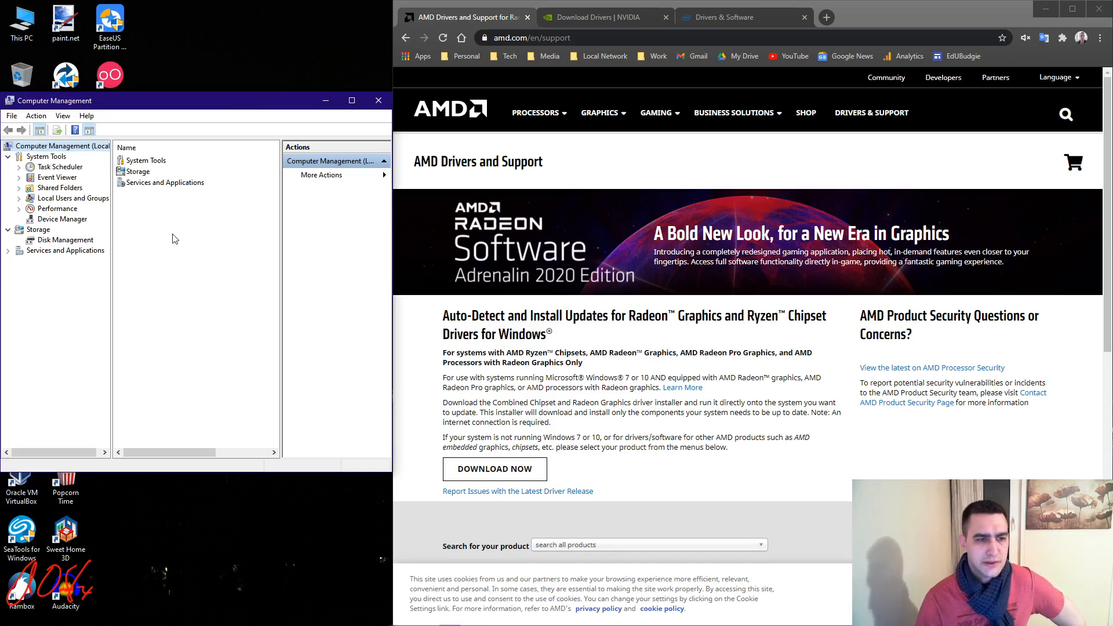
pyautogui.click(74, 220)
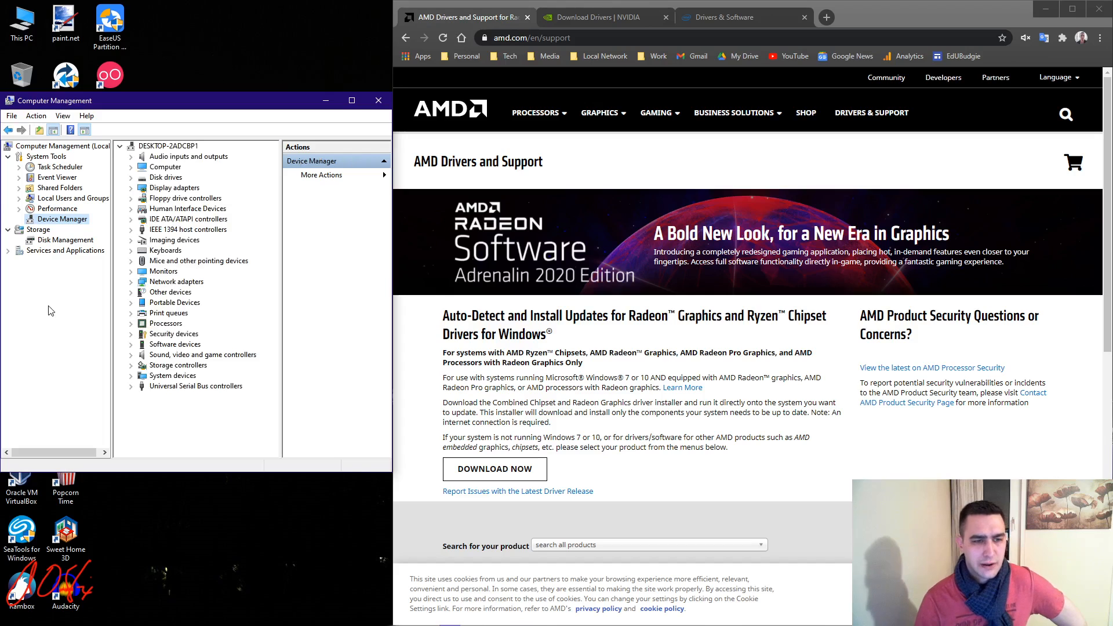
# - Expand the display adapters and open the properties of the AMD Radeon R9 200 Series
pyautogui.click(159, 189)
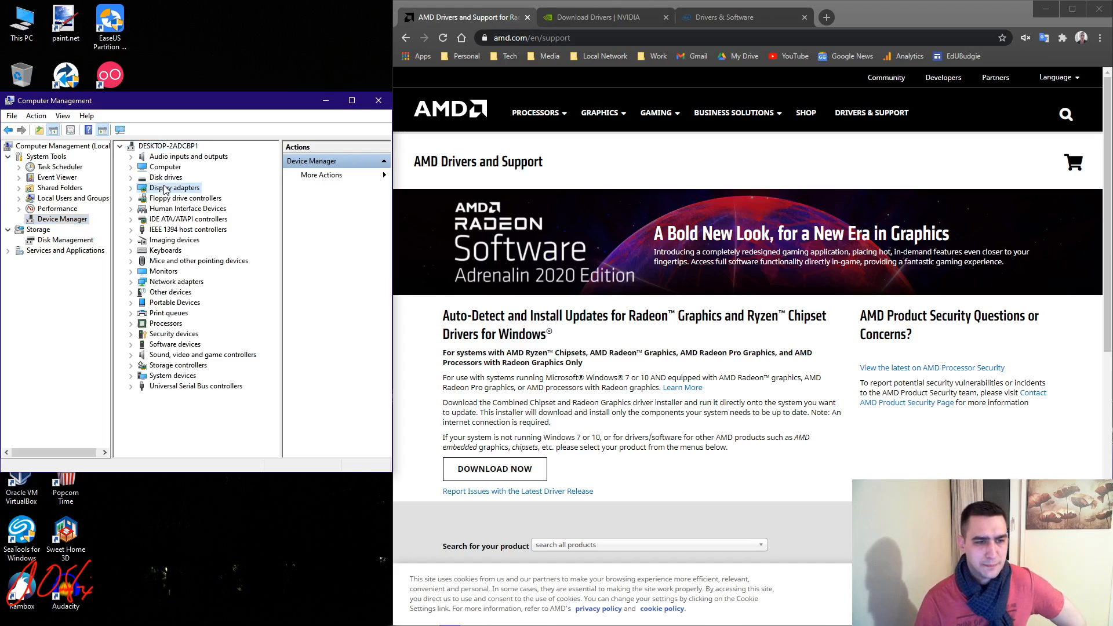
pyautogui.click(130, 188)
pyautogui.click(211, 199)
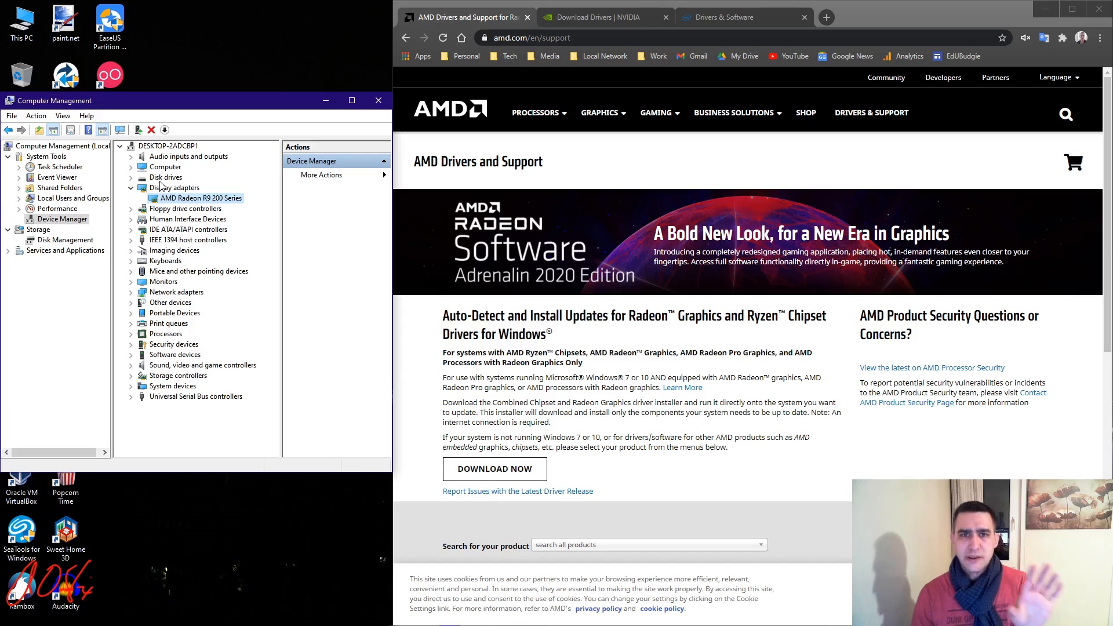
pyautogui.rightClick(178, 200)
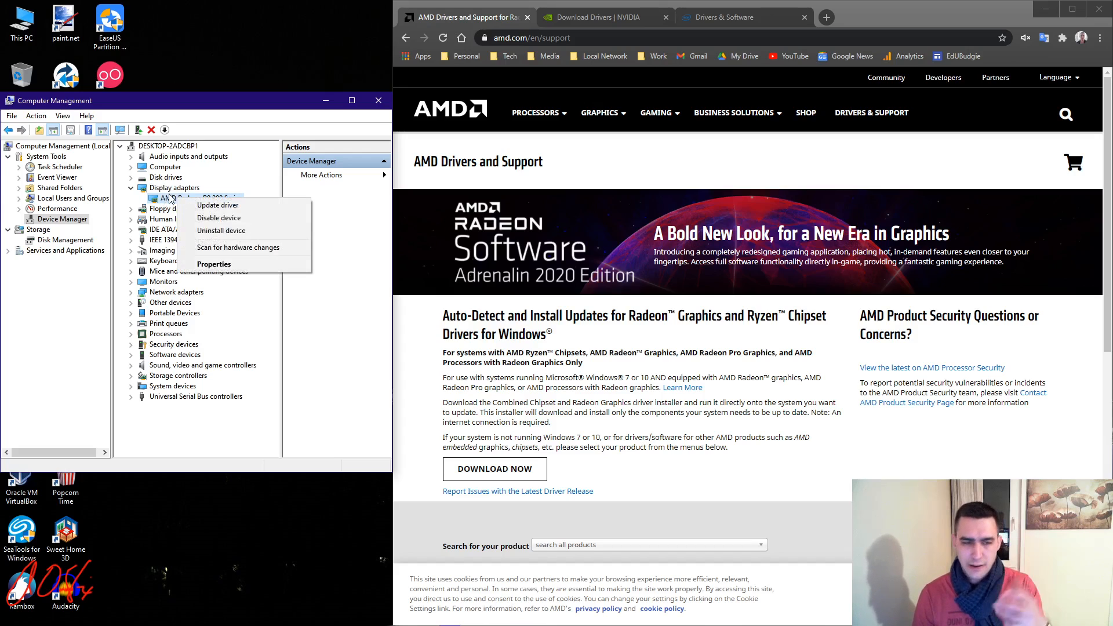
pyautogui.click(206, 266)
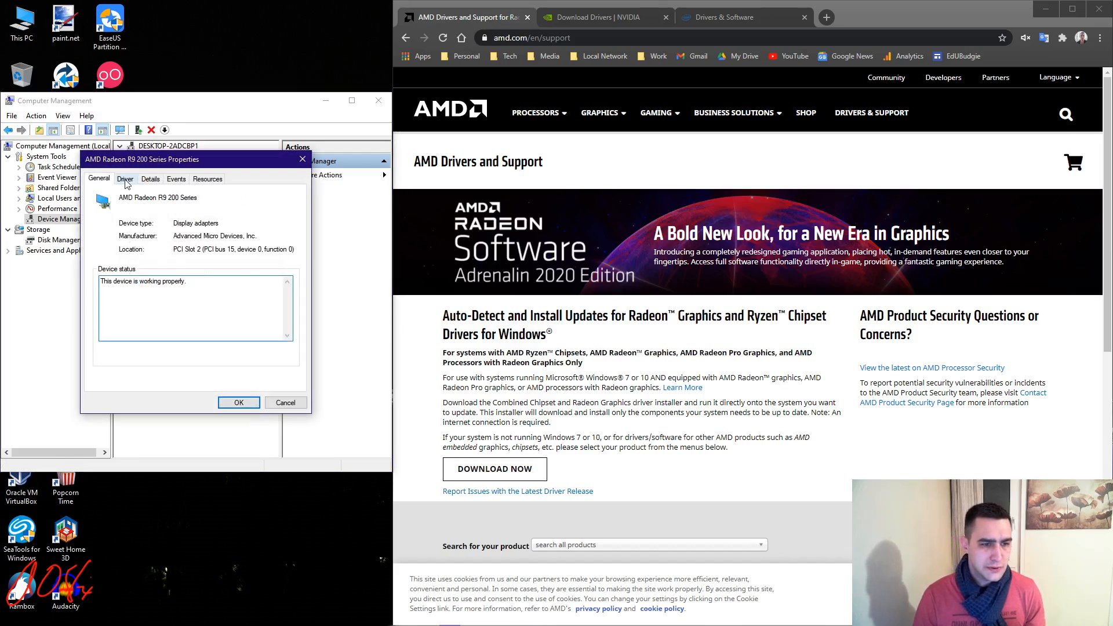
# - Show the Hardware Ids property in the graphics card's details and copy the full ID ending in REV_00
pyautogui.click(149, 183)
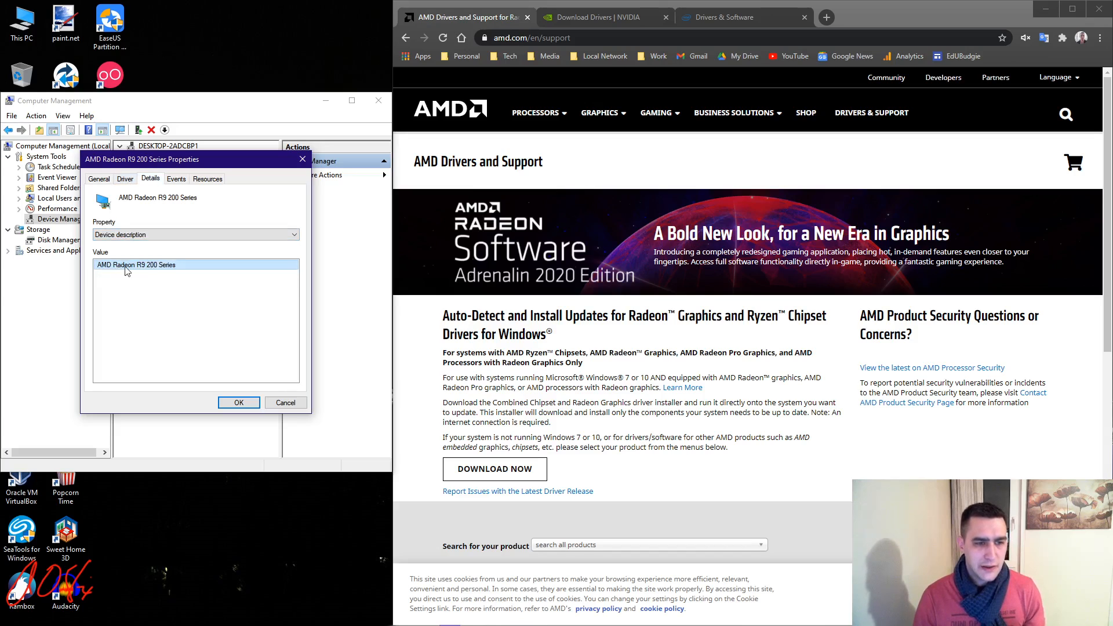
pyautogui.click(171, 237)
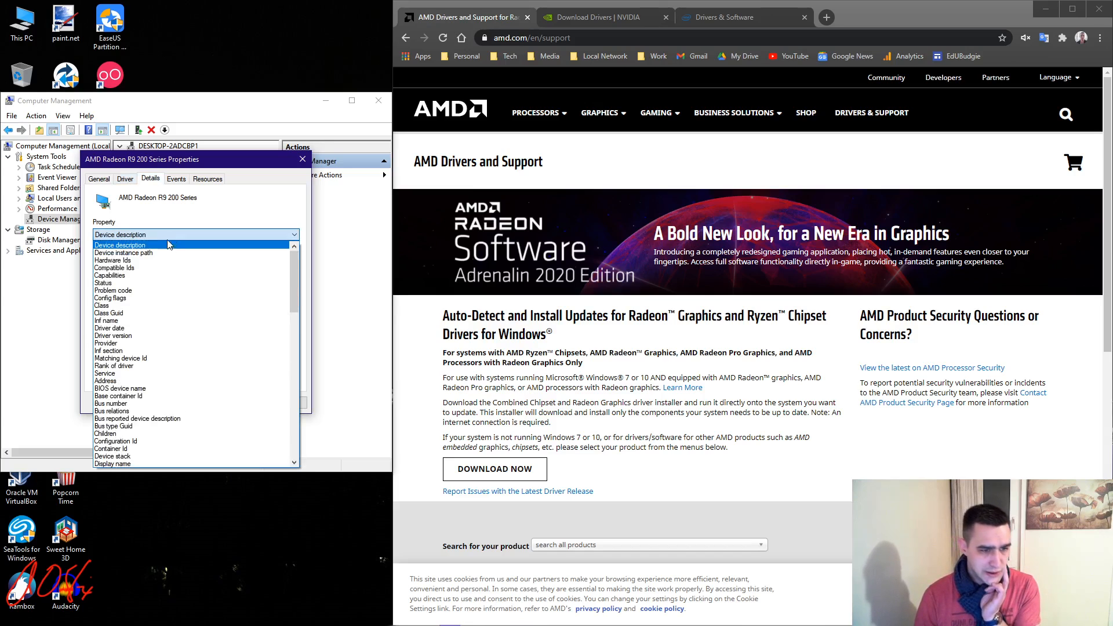
pyautogui.click(153, 262)
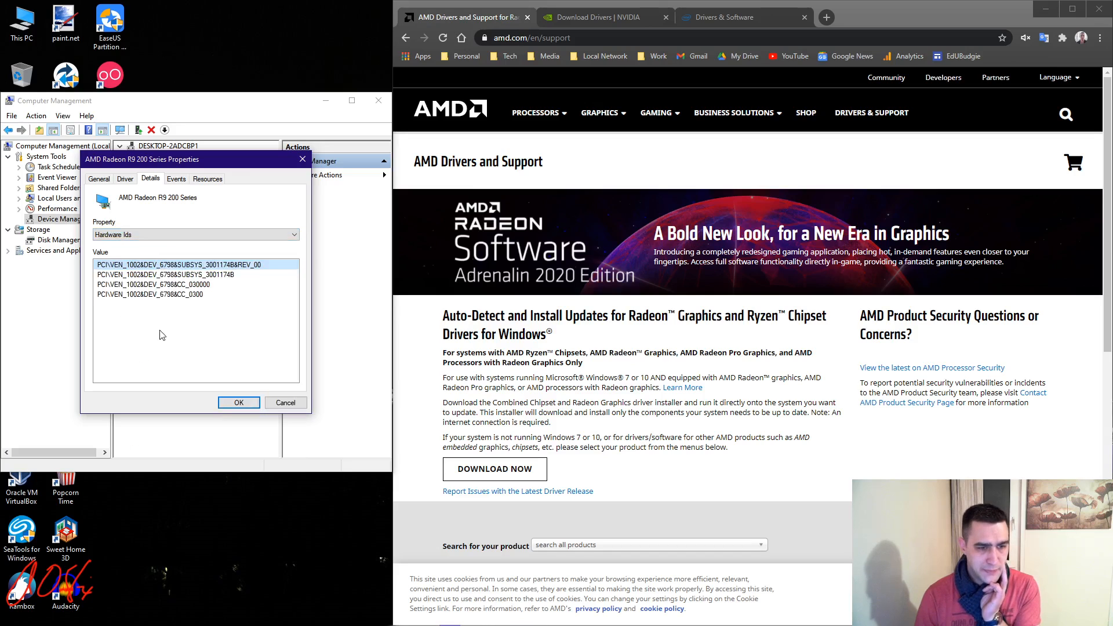
pyautogui.click(181, 296)
pyautogui.press('Up')
pyautogui.press('Up')
pyautogui.press('Up')
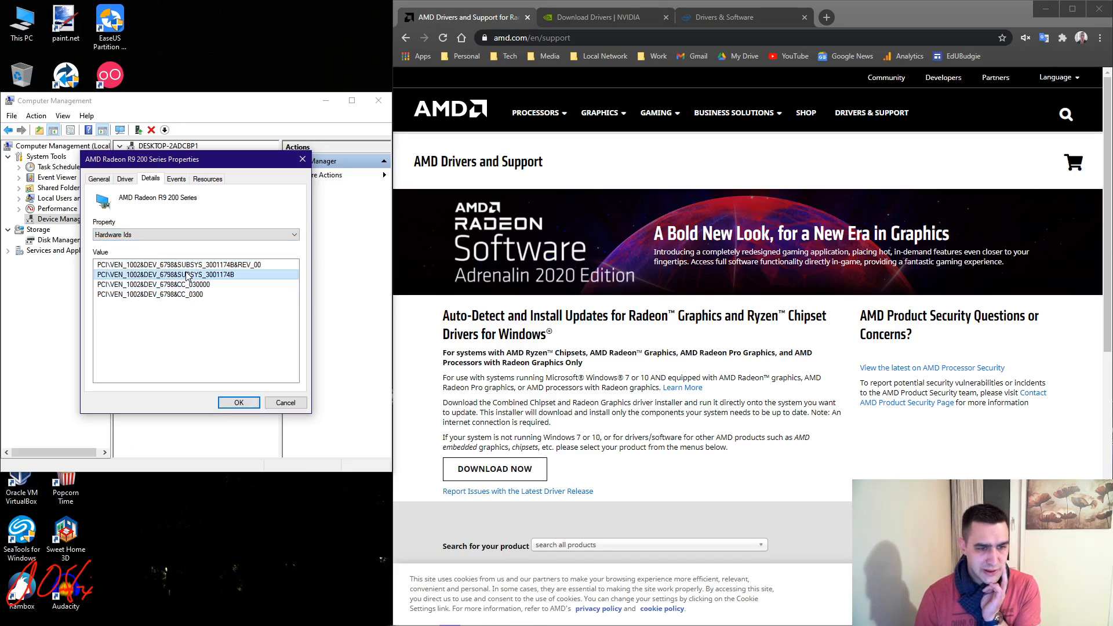
pyautogui.rightClick(217, 268)
pyautogui.click(237, 273)
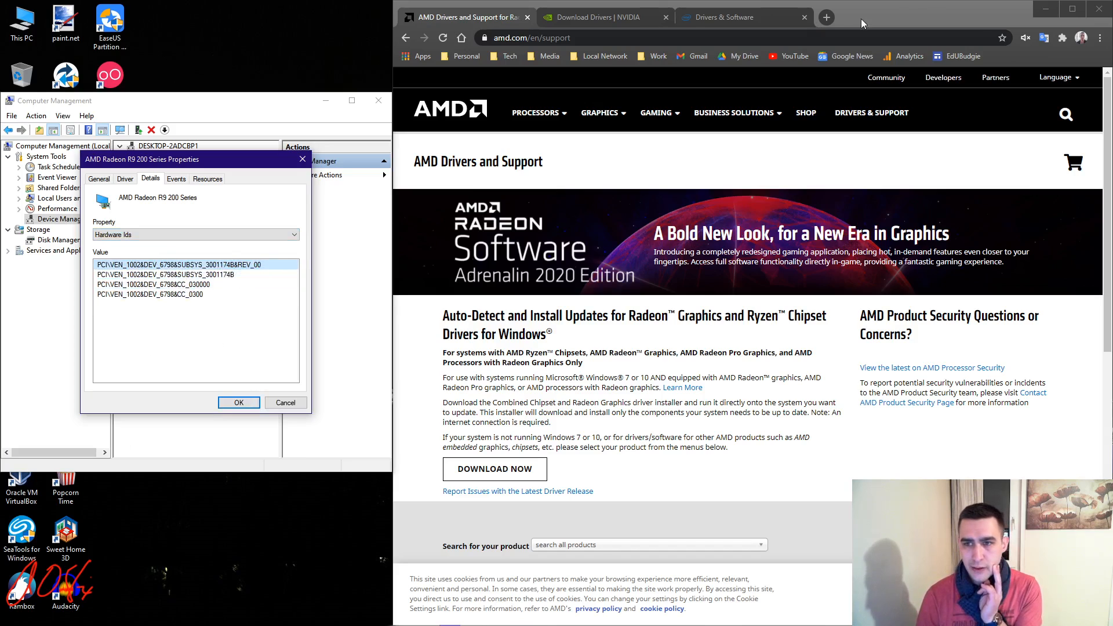
# - Search the web in a new browser tab for "PCI\VEN_1002&DEV_6798&SUBSYS_3001174B&REV_00 driver"
pyautogui.click(826, 18)
pyautogui.write('PCI\\VEN_1002&DEV_6798&SUBSYS_3001174B&REV_00')
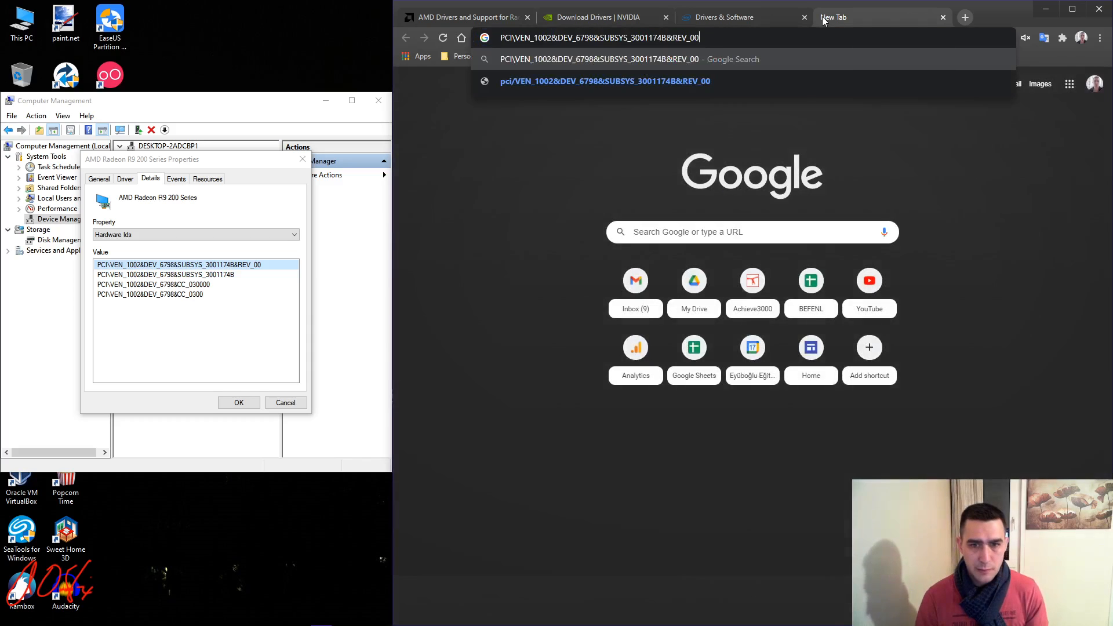
pyautogui.write('drive')
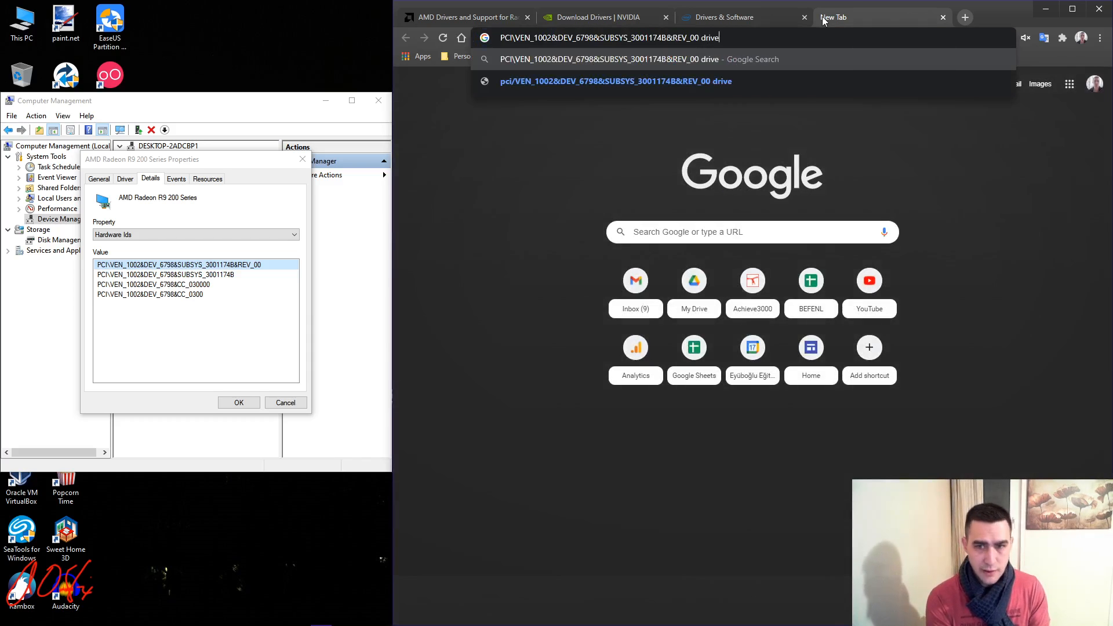
pyautogui.write('r')
pyautogui.press('Return')
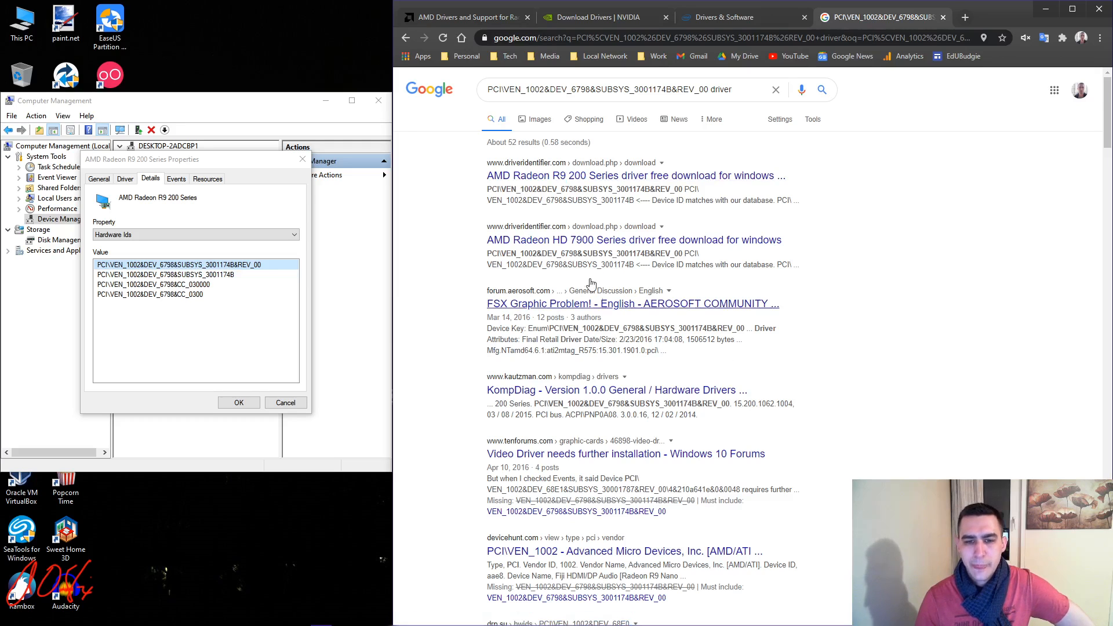
# - Examine the graphics card names in the titles of the two driveridentifier.com search results
pyautogui.moveTo(481, 245); pyautogui.dragTo(598, 247)
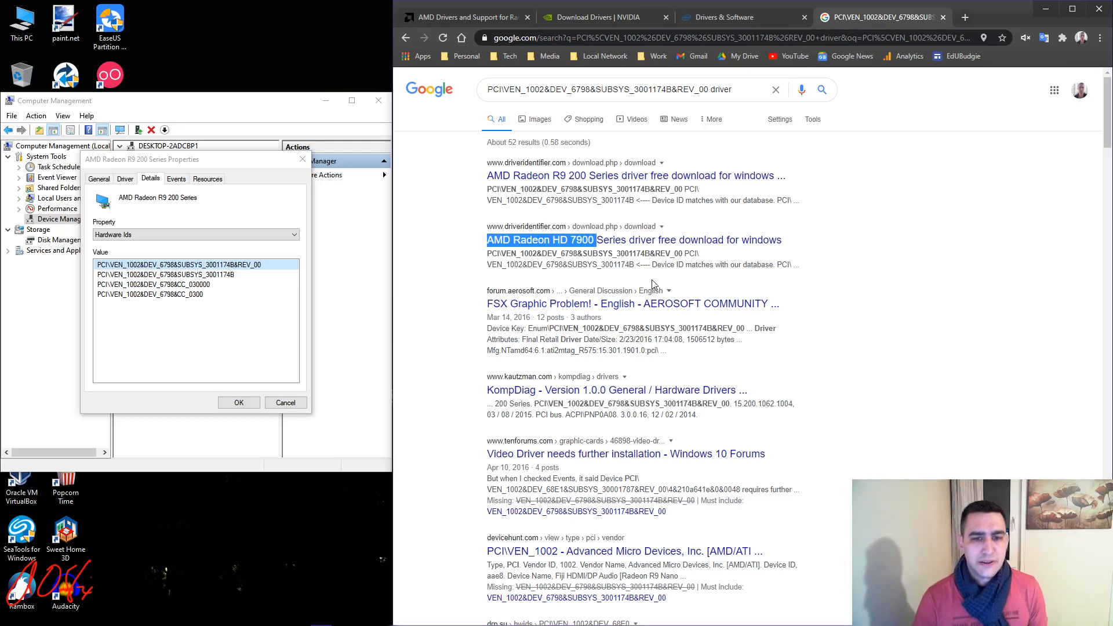
pyautogui.click(474, 201)
pyautogui.moveTo(484, 177); pyautogui.dragTo(538, 177)
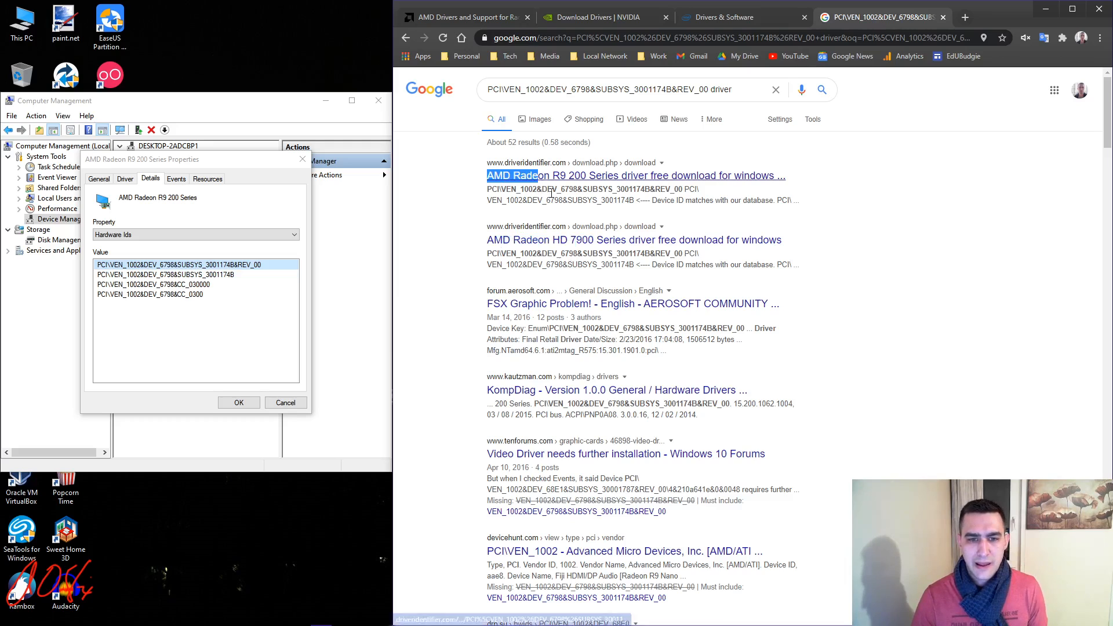
pyautogui.click(911, 226)
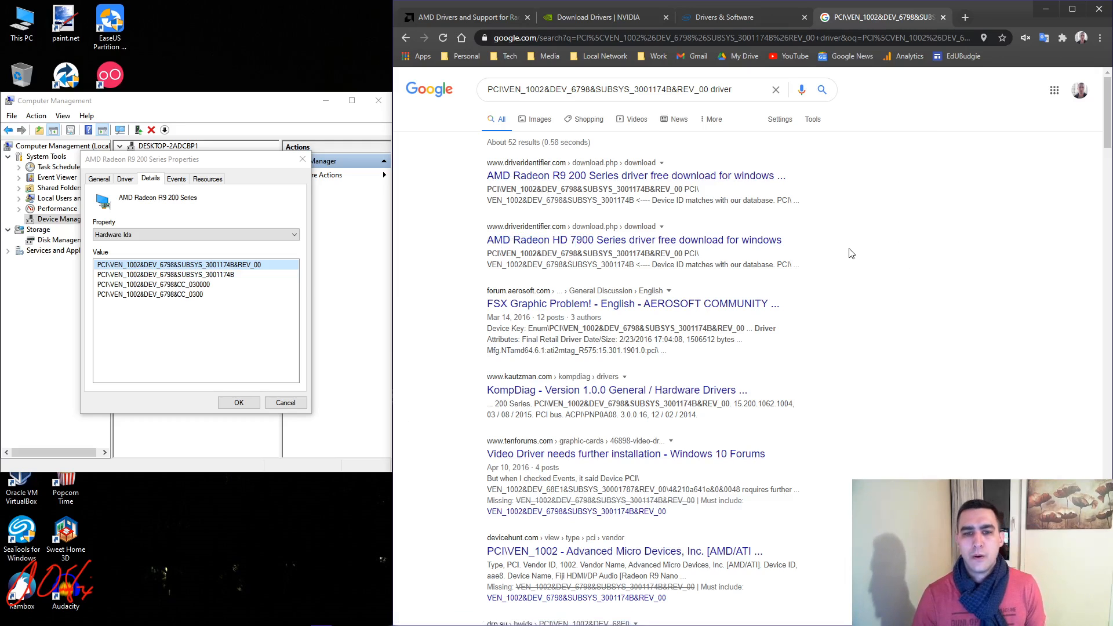
# - Replace the hardware ID query with a web search for "amd driver download"
pyautogui.moveTo(733, 90); pyautogui.dragTo(7, 271)
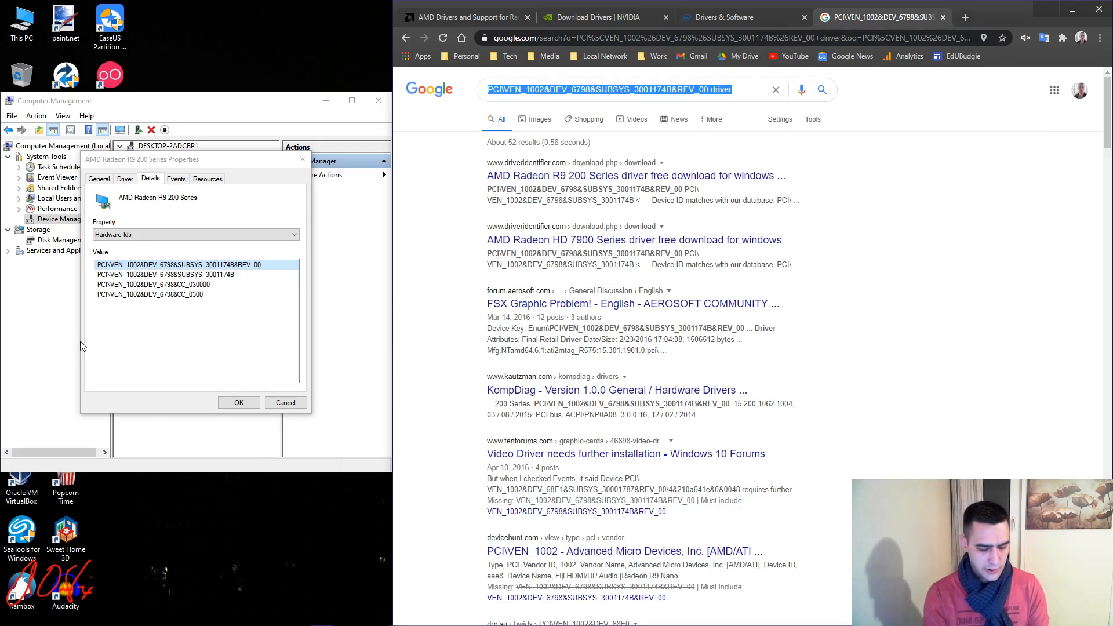
pyautogui.write('amd drivers')
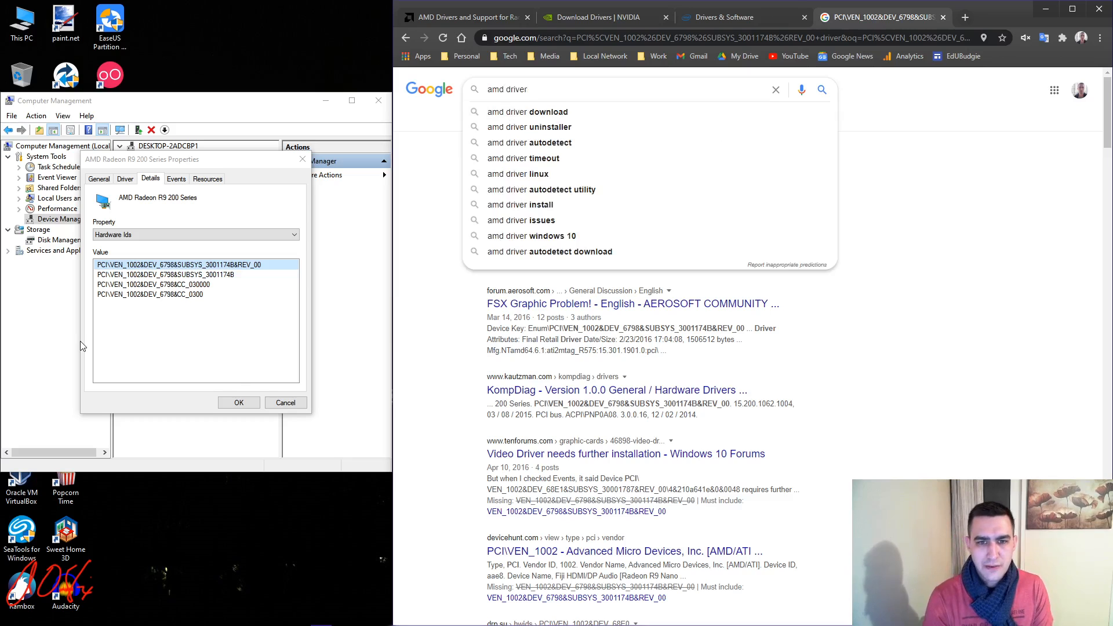
pyautogui.press('Down')
pyautogui.press('Return')
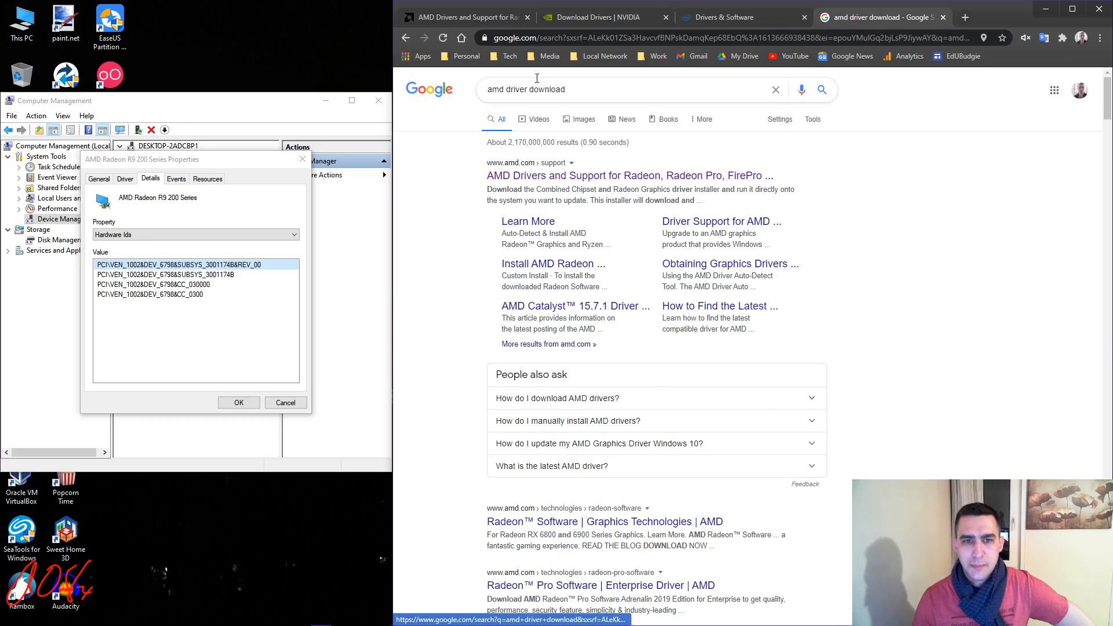
# - Return to the AMD Drivers and Support page, close the search results, and point out the Auto-Detect and Install Updates heading
pyautogui.click(474, 16)
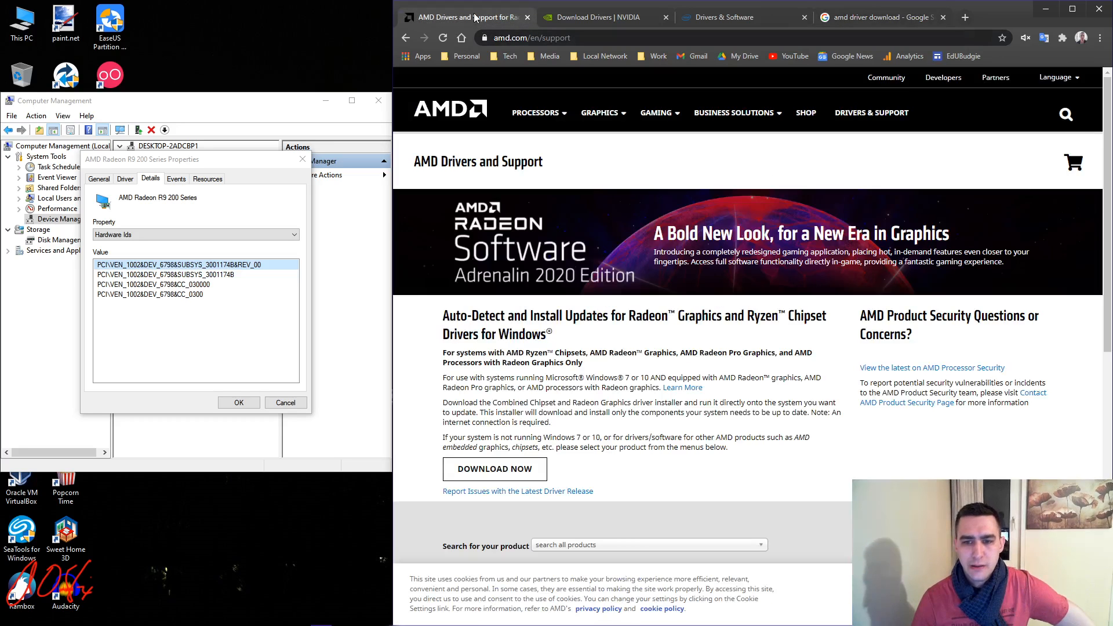
pyautogui.click(942, 17)
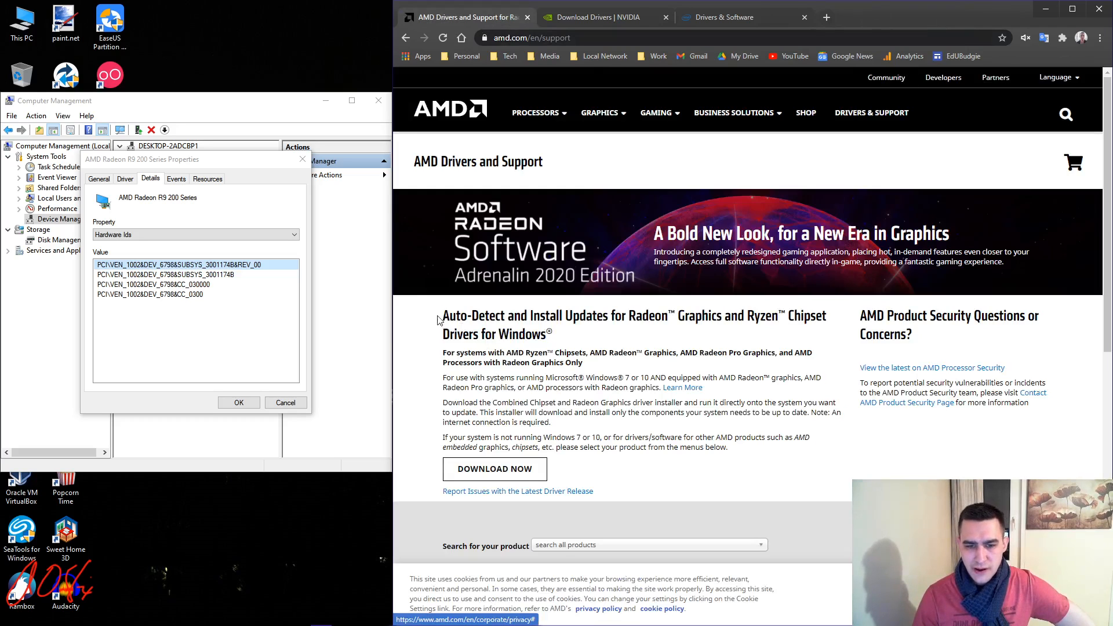
pyautogui.moveTo(437, 317)
pyautogui.mouseDown()
pyautogui.moveTo(564, 340)
pyautogui.moveTo(441, 319)
pyautogui.mouseUp()
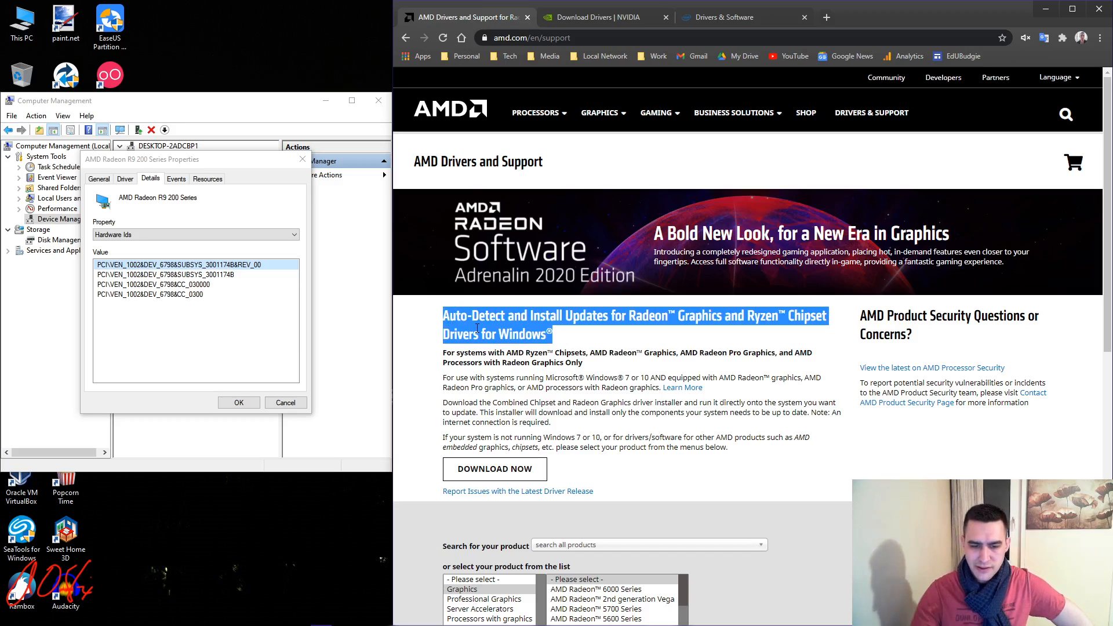
pyautogui.click(672, 446)
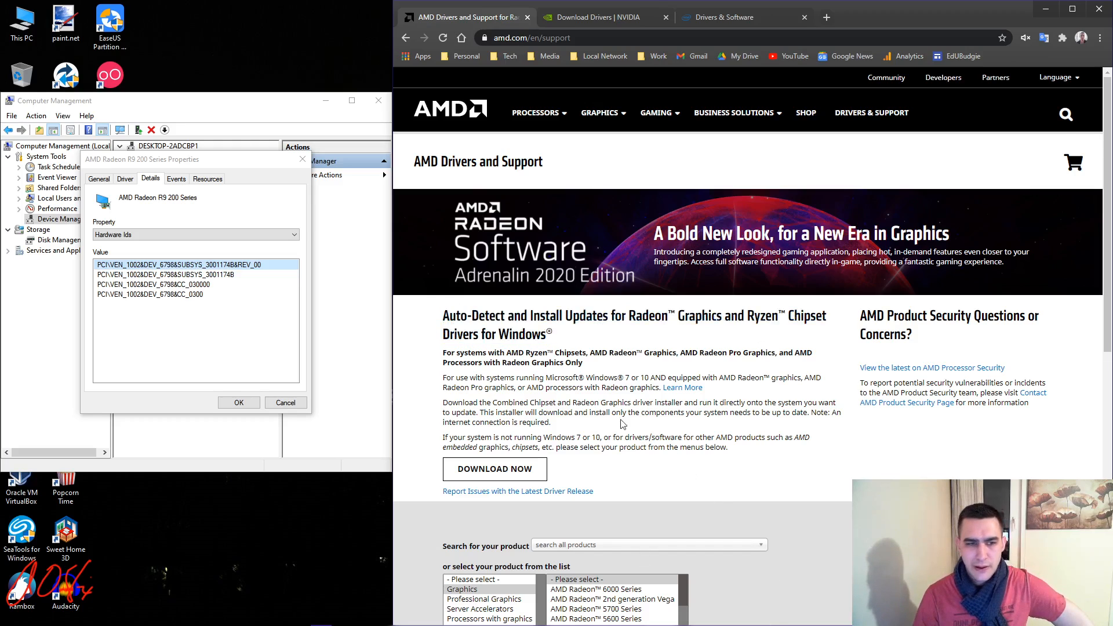
# - Check the card's name in its general properties, and submit AMD Radeon R9 280X as the product on AMD's support page
pyautogui.click(99, 178)
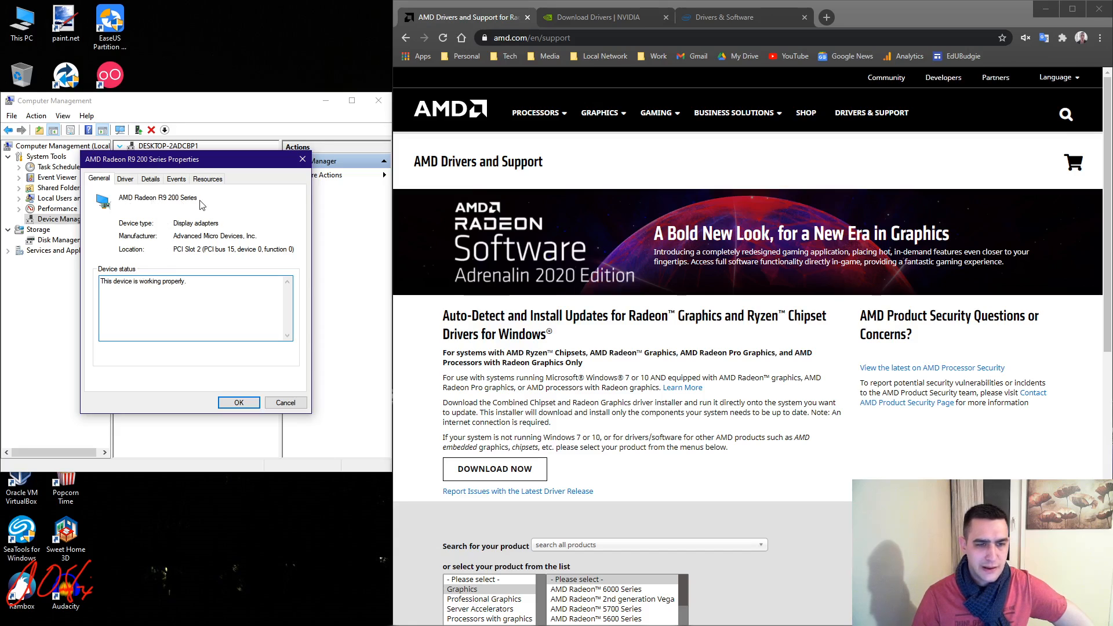
pyautogui.scroll(-2, 620, 434)
pyautogui.click(658, 435)
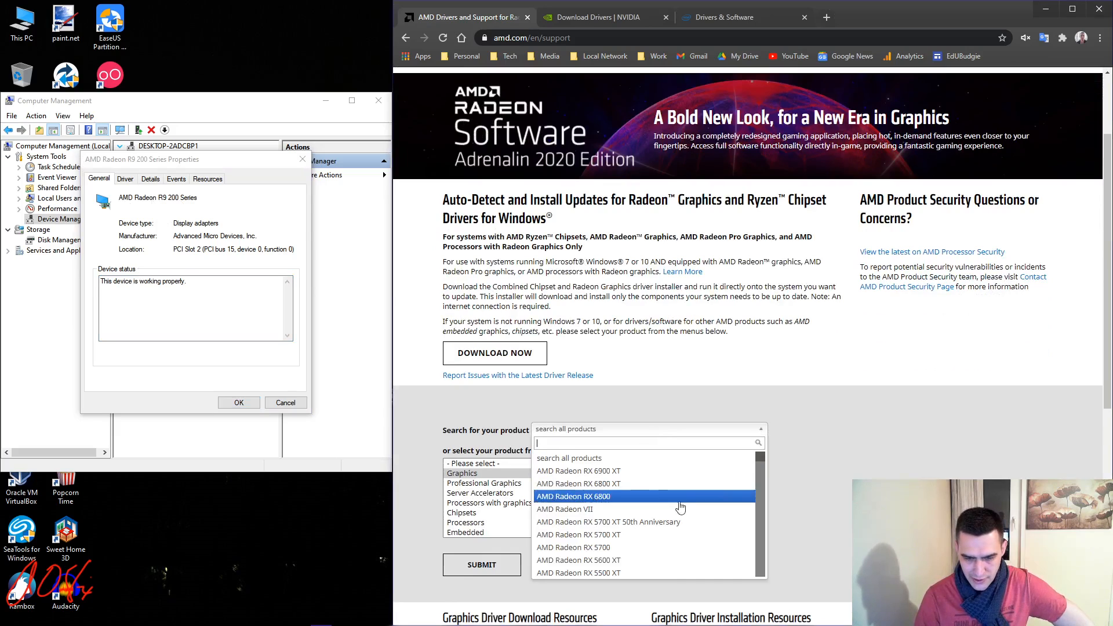
pyautogui.scroll(-3, 684, 507)
pyautogui.scroll(-4, 691, 513)
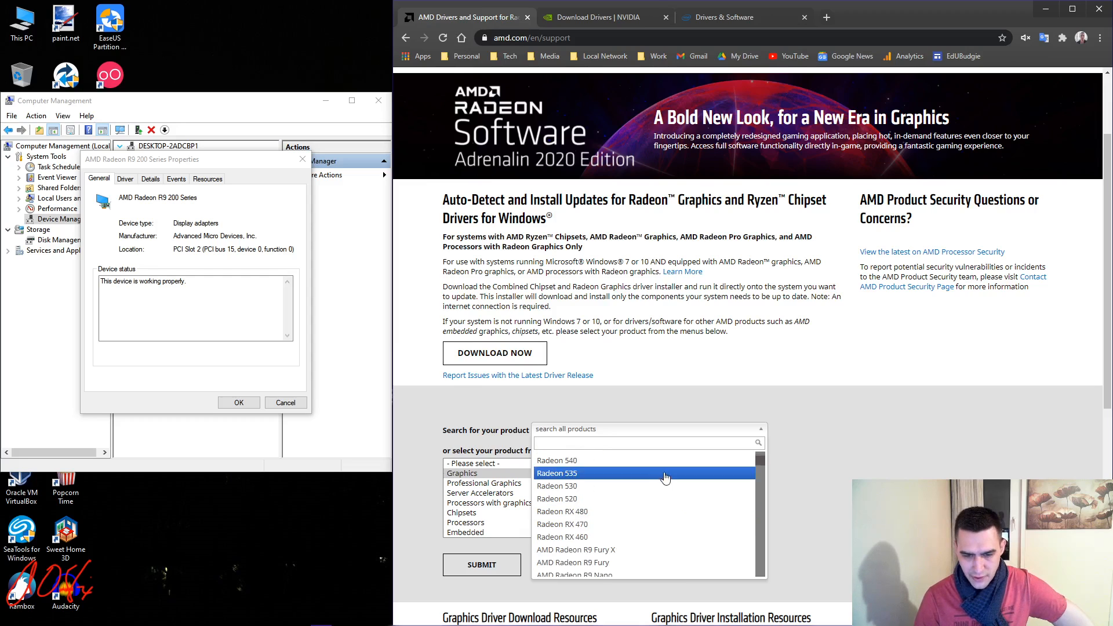
pyautogui.scroll(-2, 673, 498)
pyautogui.scroll(-3, 661, 480)
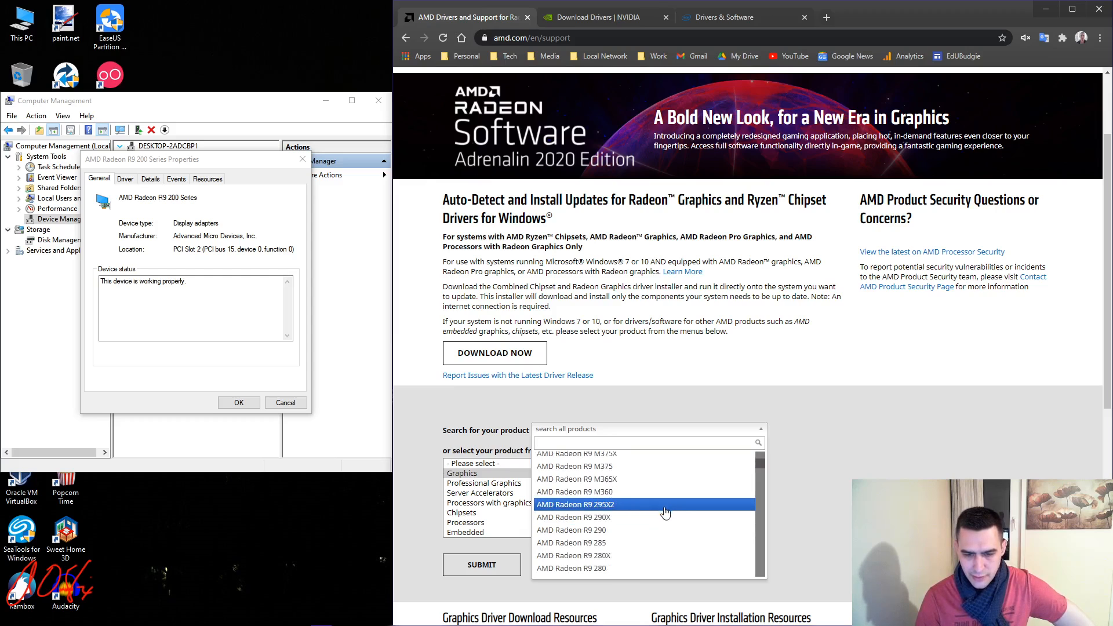
pyautogui.scroll(-1, 665, 513)
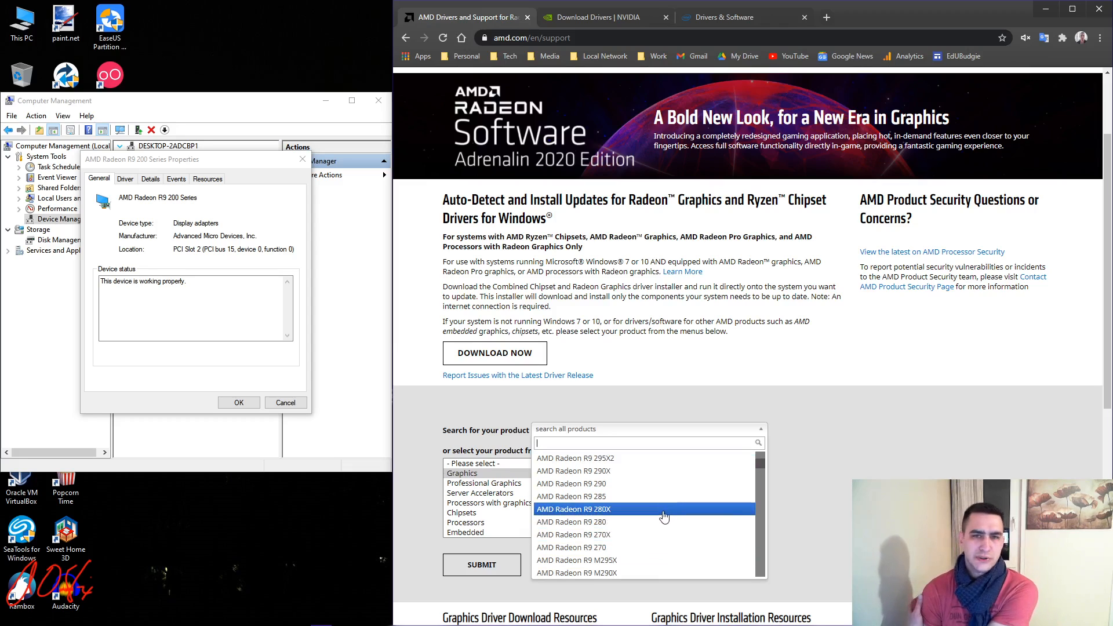
pyautogui.click(666, 510)
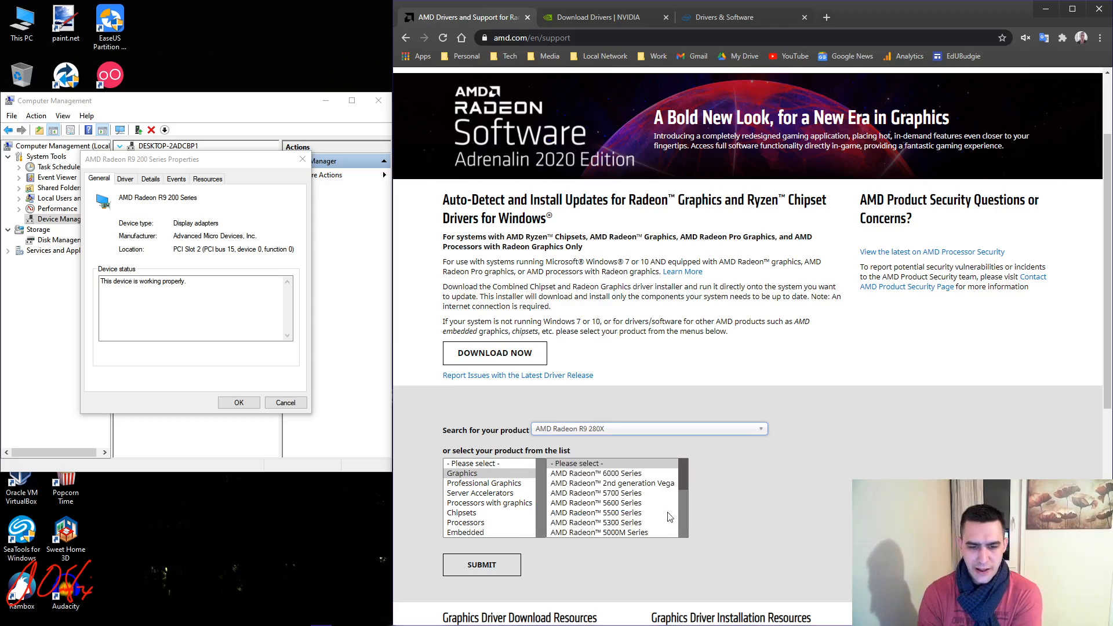
pyautogui.click(482, 565)
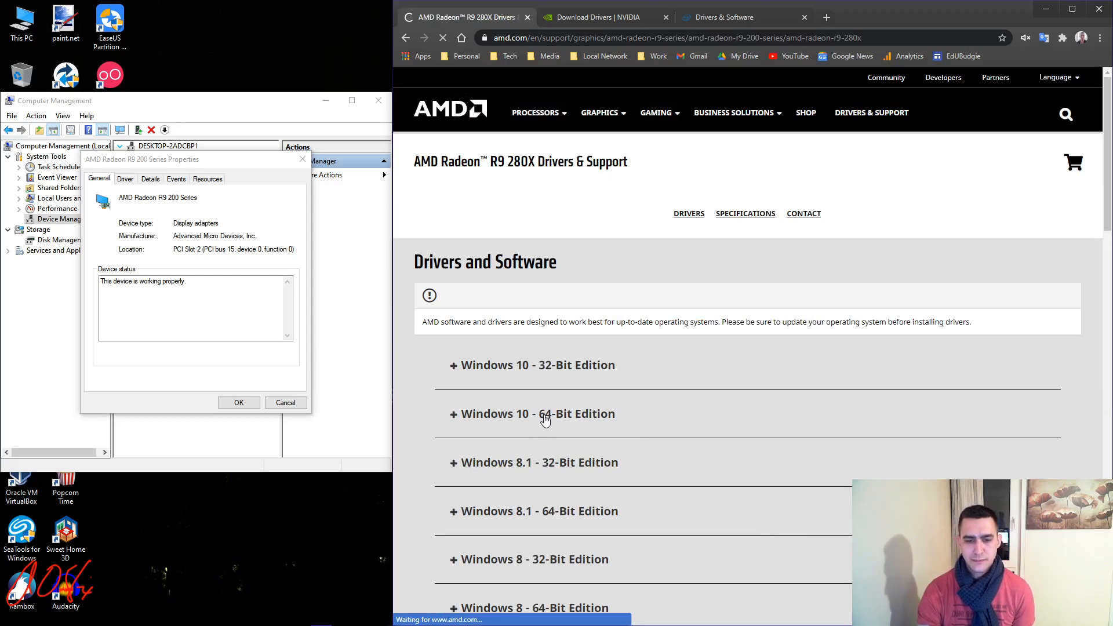
# - Look through the operating system editions listed on the AMD Radeon R9 280X drivers page
pyautogui.scroll(-4, 574, 423)
pyautogui.scroll(-2, 585, 424)
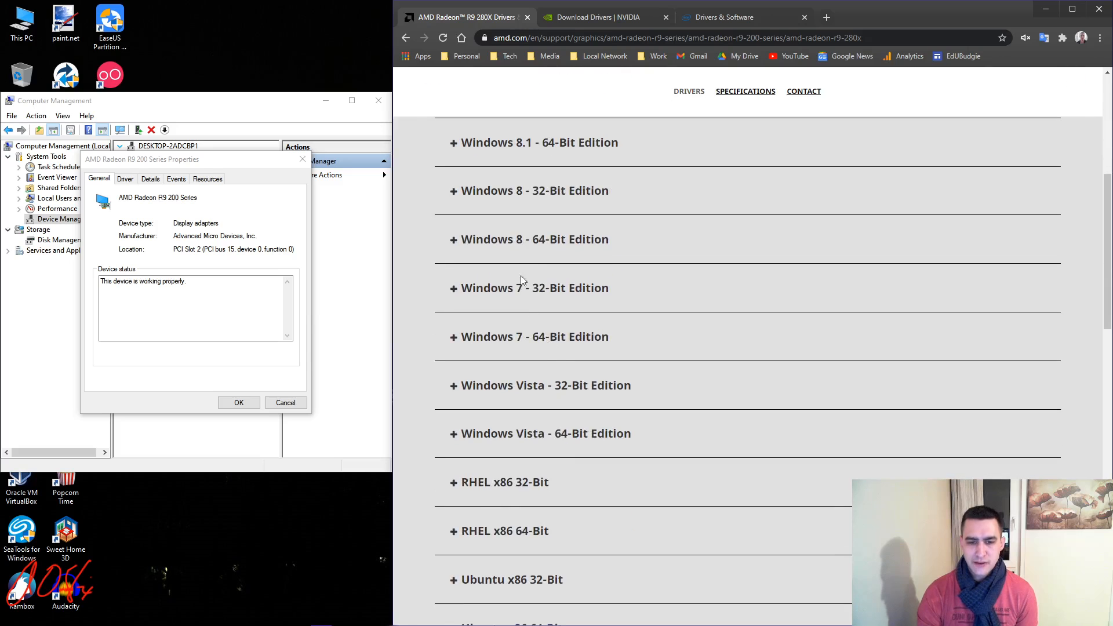
pyautogui.scroll(5, 678, 347)
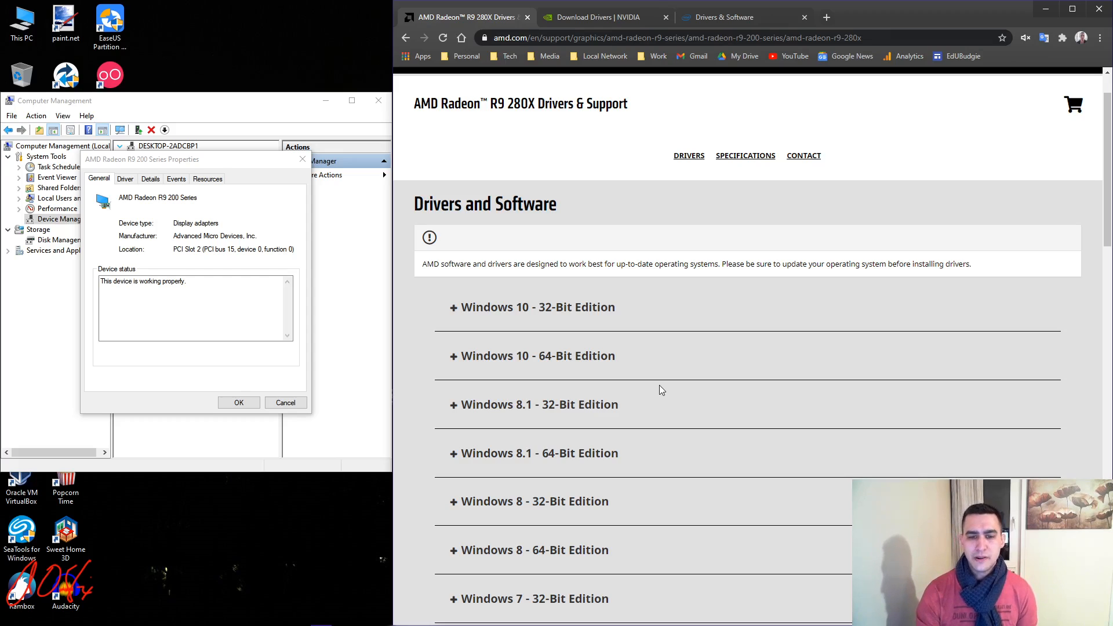
# - Examine the system type in This PC's properties, show the File Explorer route to them, and close both windows
pyautogui.rightClick(21, 23)
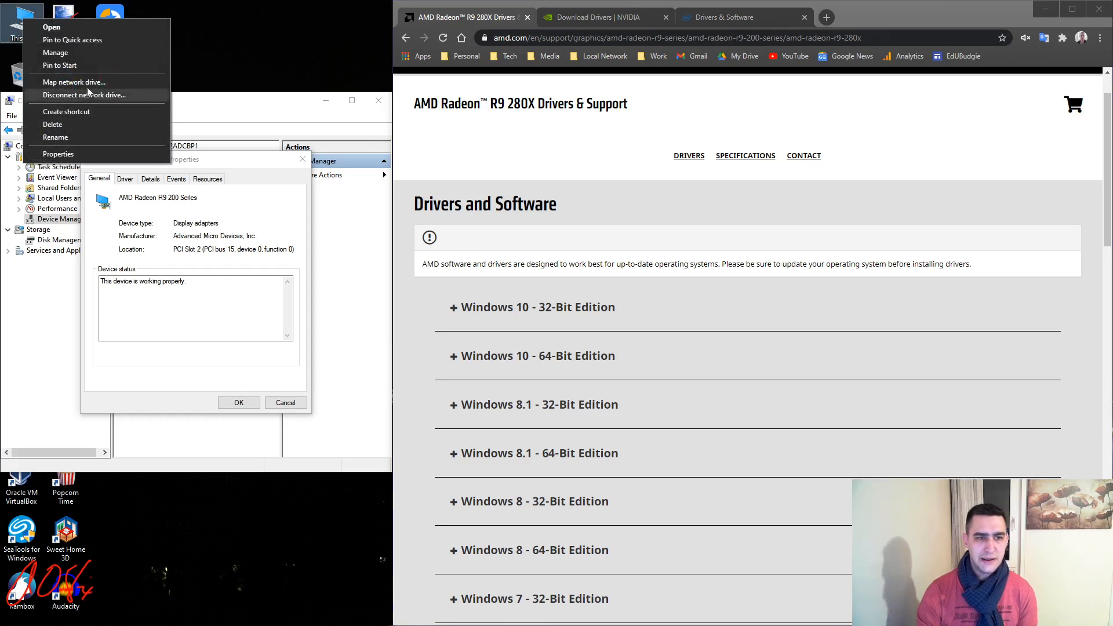
pyautogui.click(57, 154)
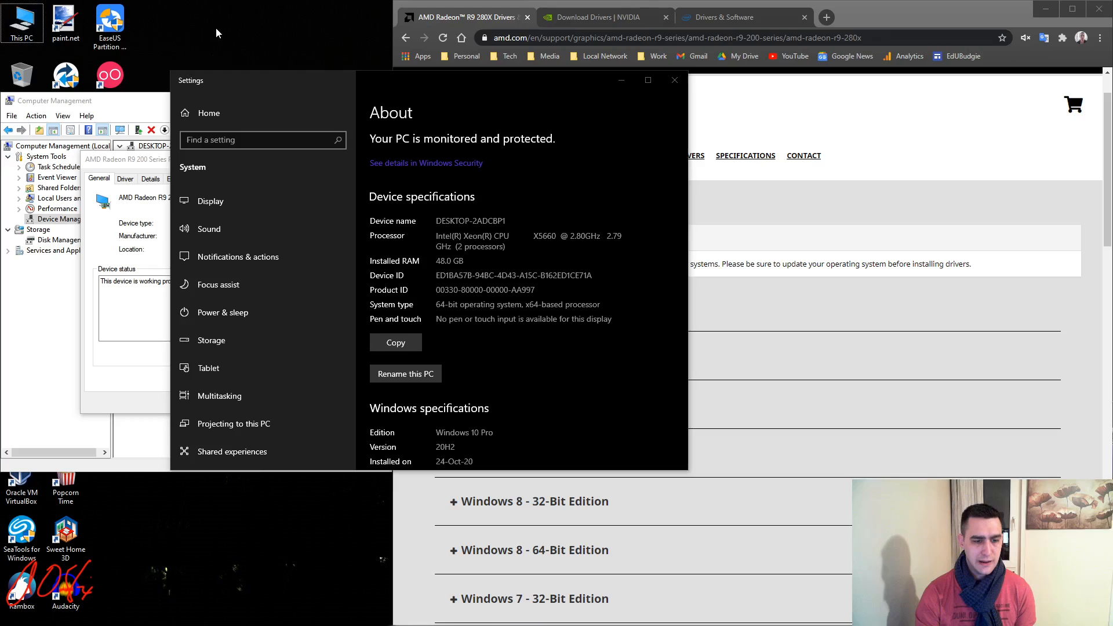
pyautogui.click(385, 616)
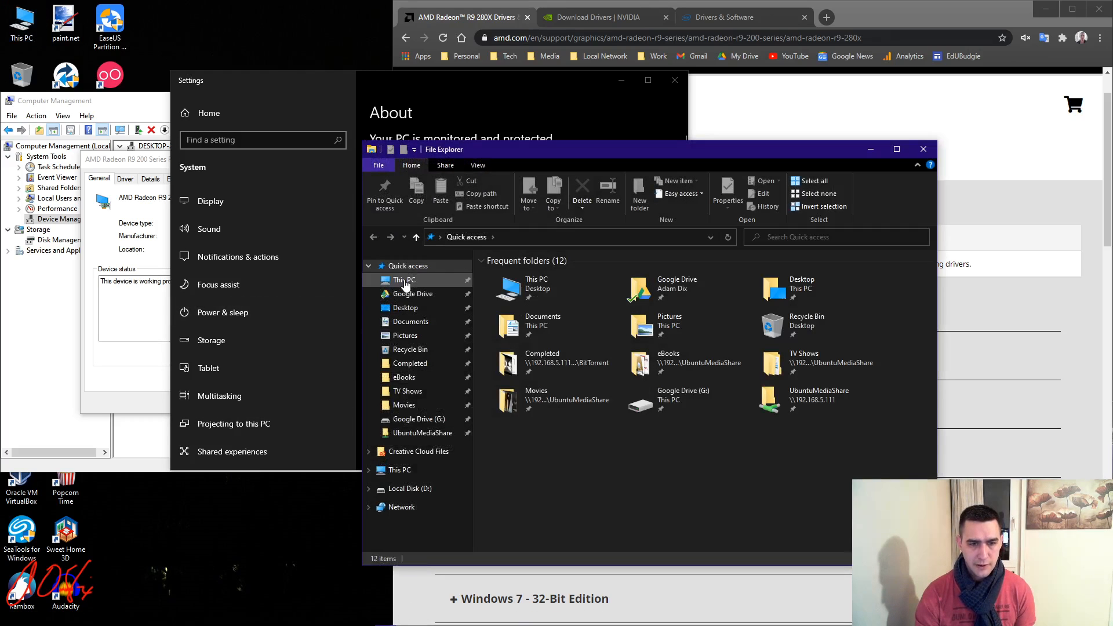
pyautogui.rightClick(403, 284)
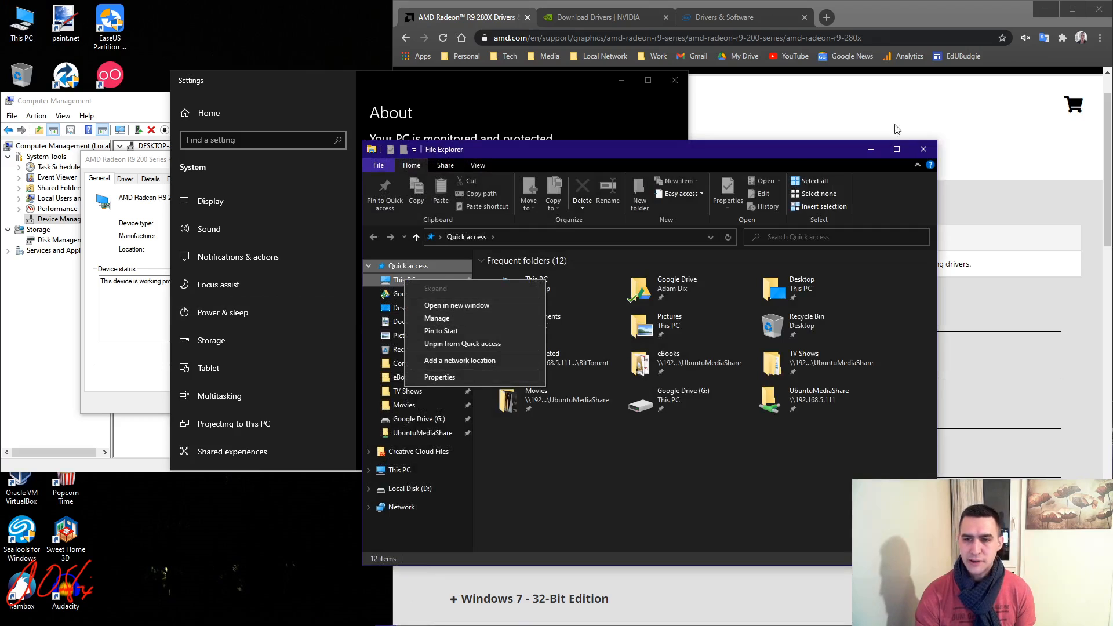
pyautogui.click(798, 151)
pyautogui.click(923, 149)
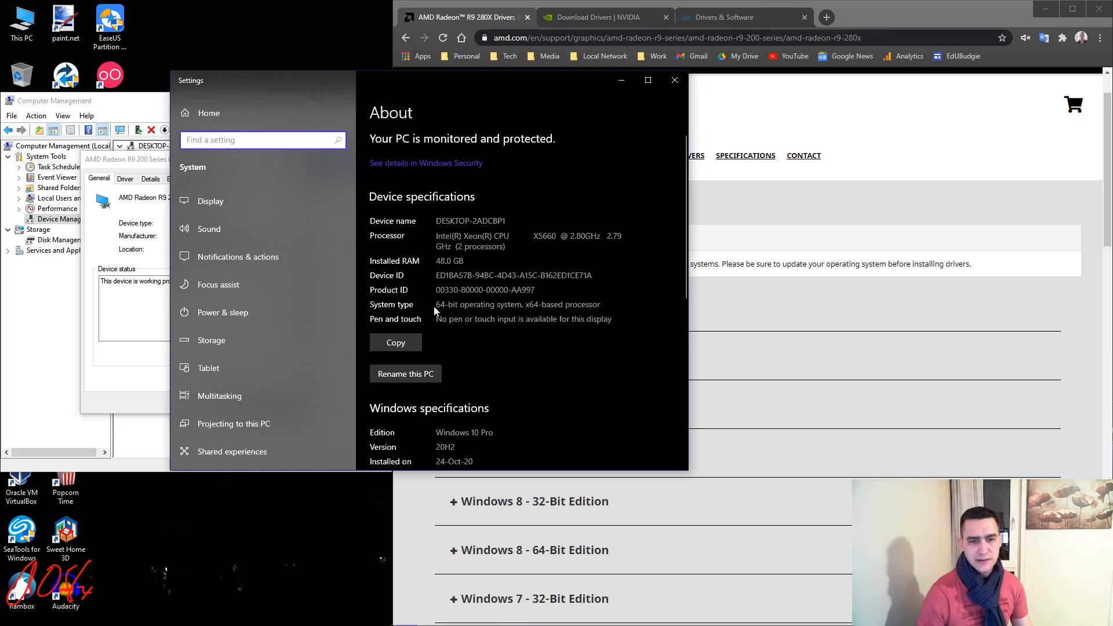
pyautogui.moveTo(523, 304); pyautogui.dragTo(435, 305)
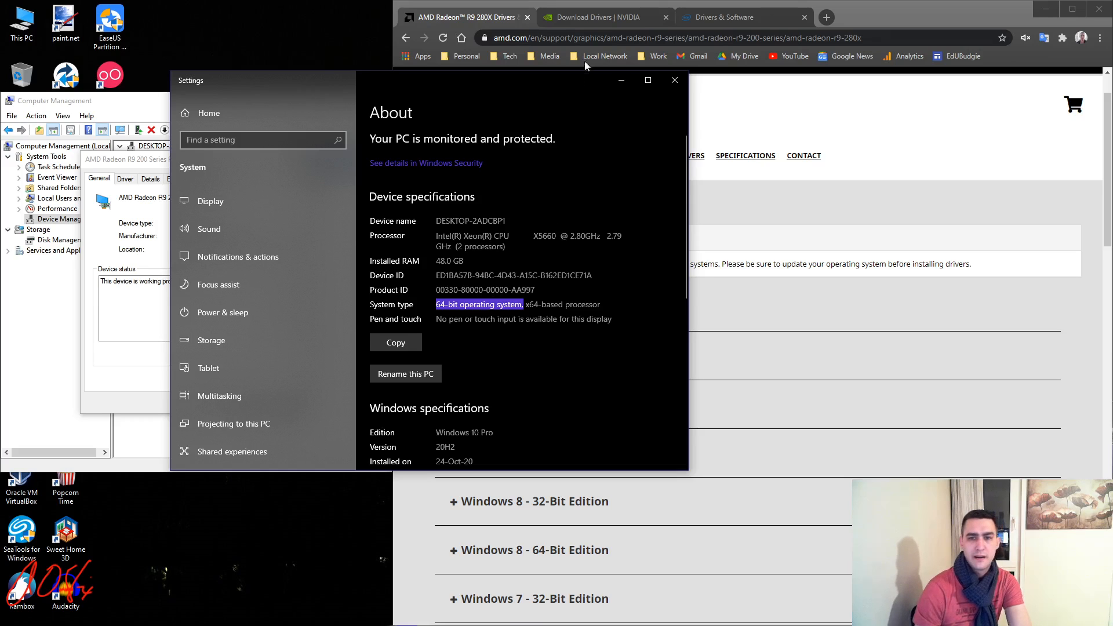
pyautogui.click(674, 80)
# - Expand the Windows 10 - 64-Bit Edition drivers and examine the Radeon Software releases offered
pyautogui.click(457, 362)
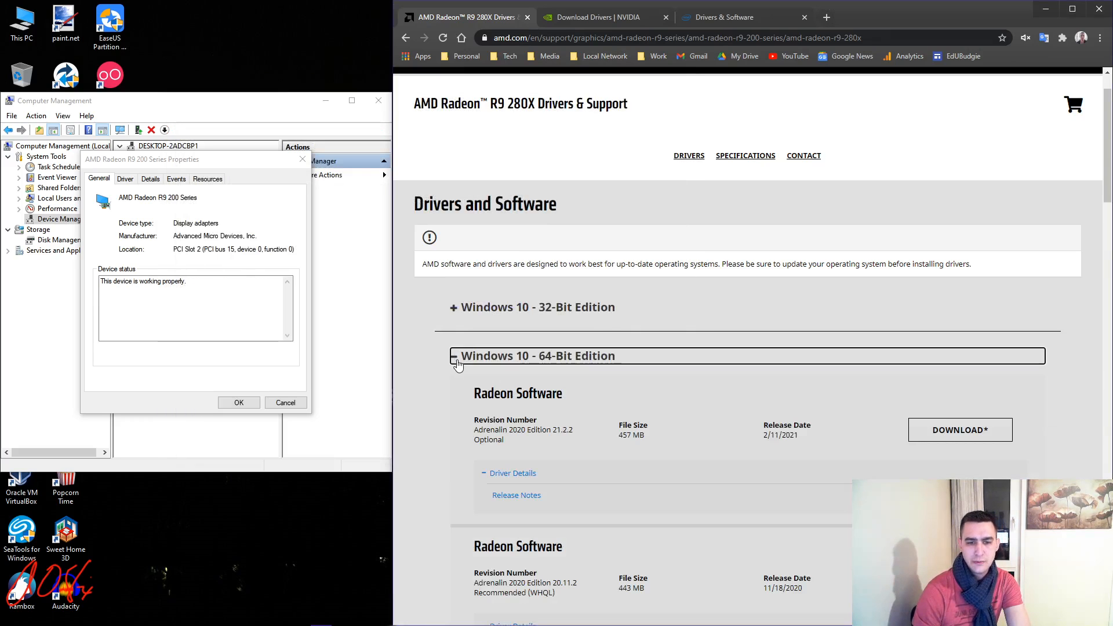
pyautogui.scroll(-2, 721, 409)
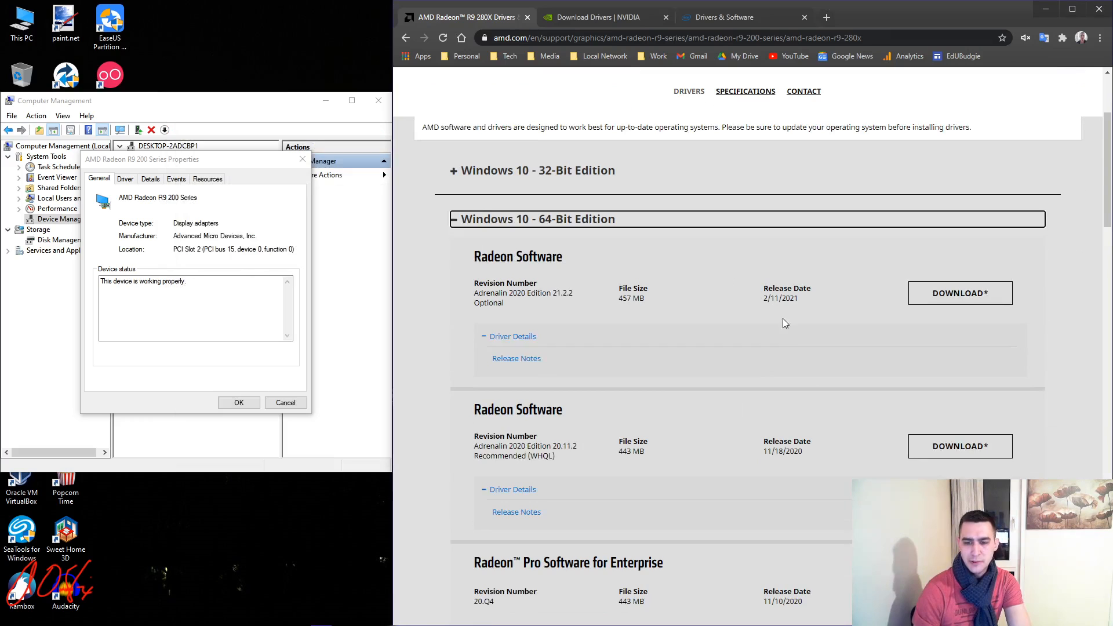
# - Compare the Windows 10 64-bit driver releases, including Radeon Pro Software for Enterprise and the Recommended and Optional Radeon Software editions
pyautogui.scroll(-3, 810, 459)
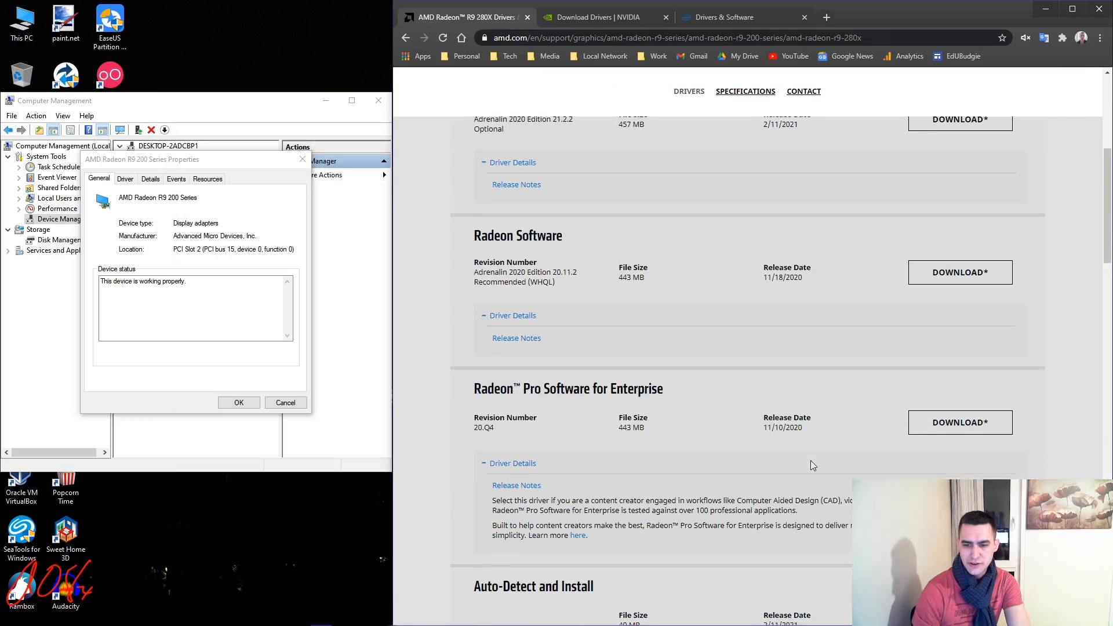
pyautogui.scroll(-3, 808, 547)
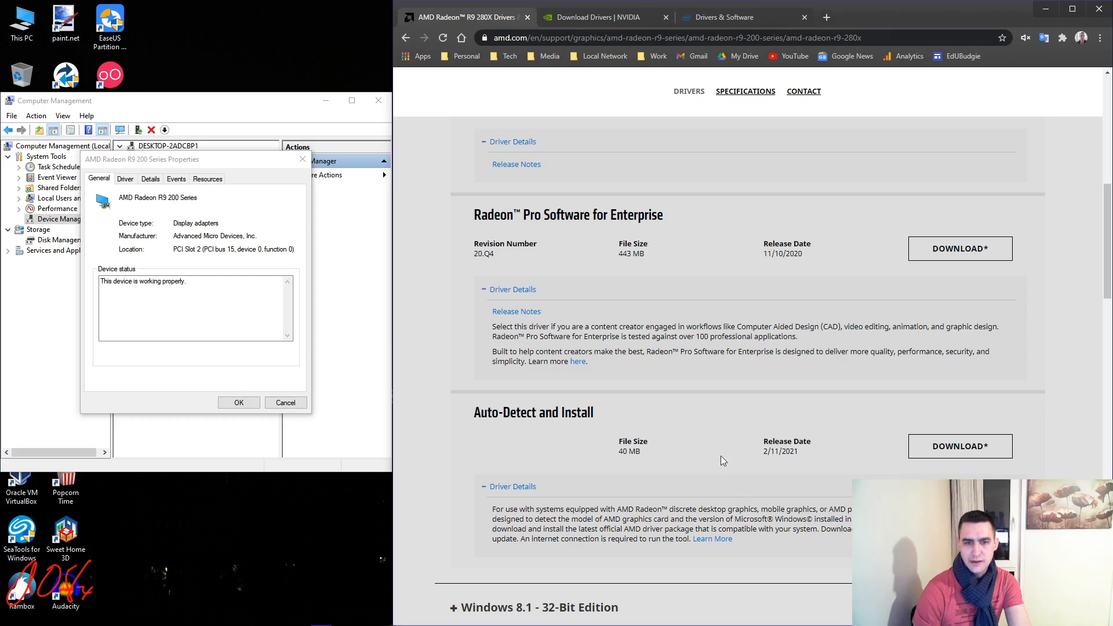
pyautogui.scroll(3, 822, 406)
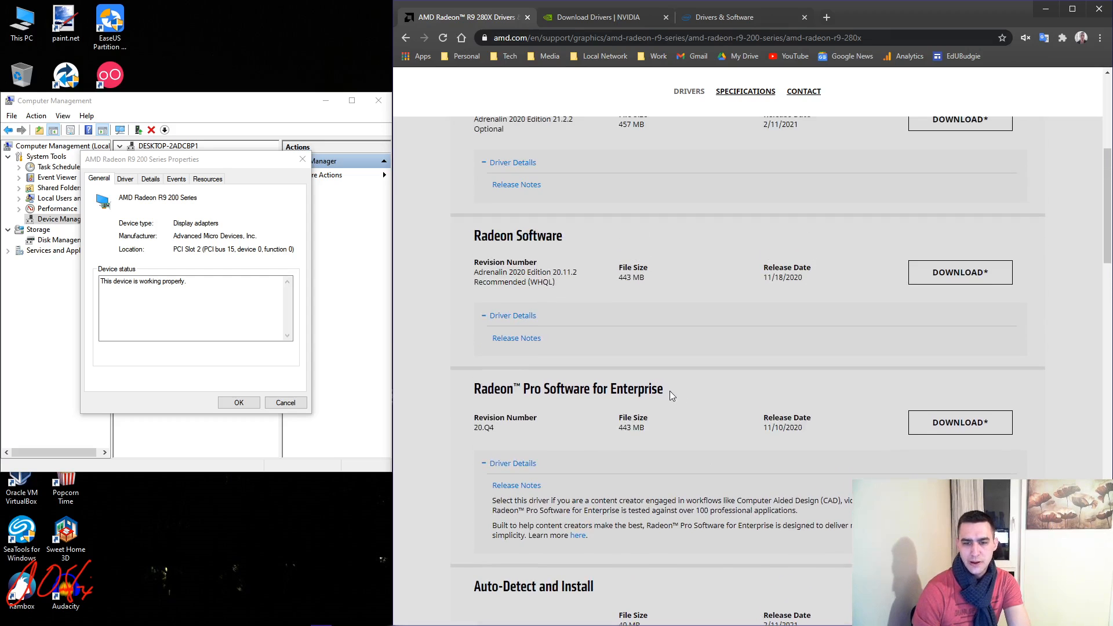
pyautogui.moveTo(670, 390); pyautogui.dragTo(470, 391)
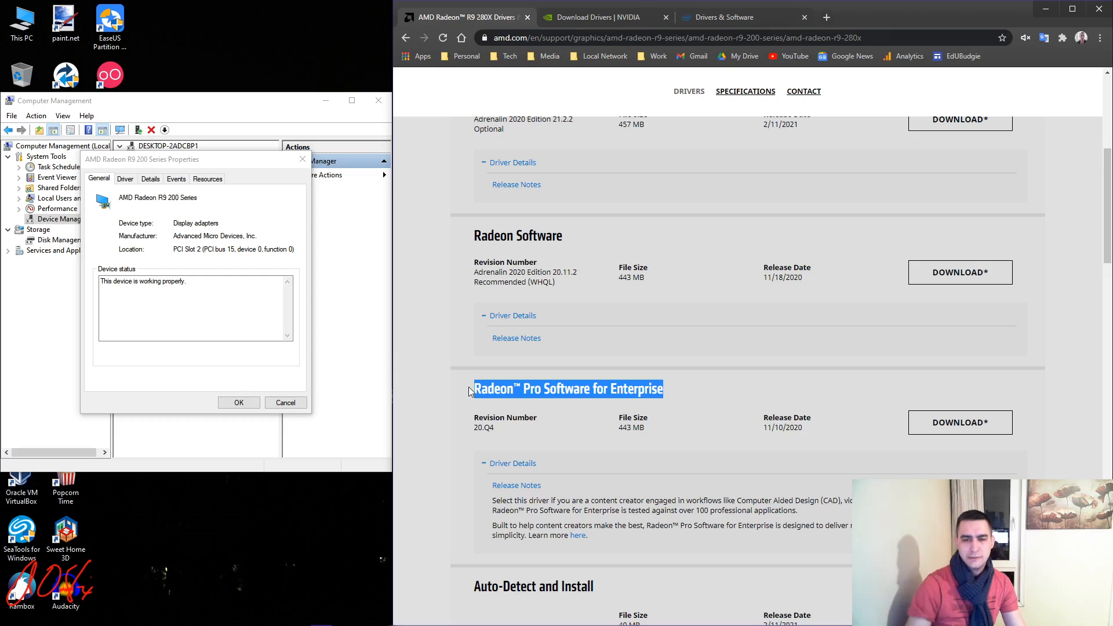
pyautogui.scroll(2, 534, 338)
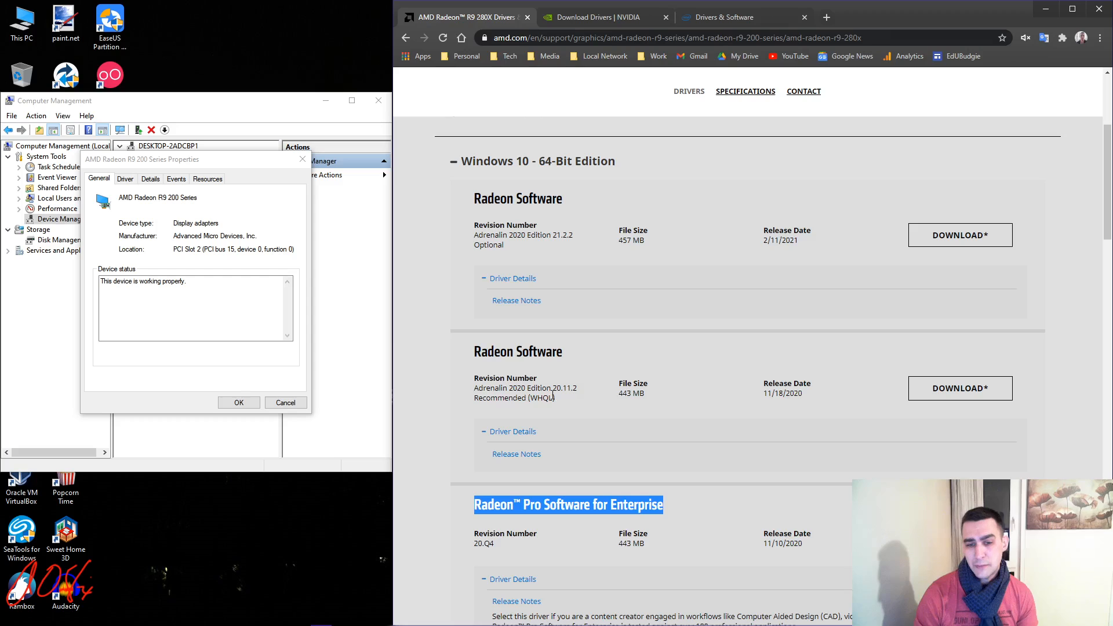
pyautogui.moveTo(555, 397); pyautogui.dragTo(503, 398)
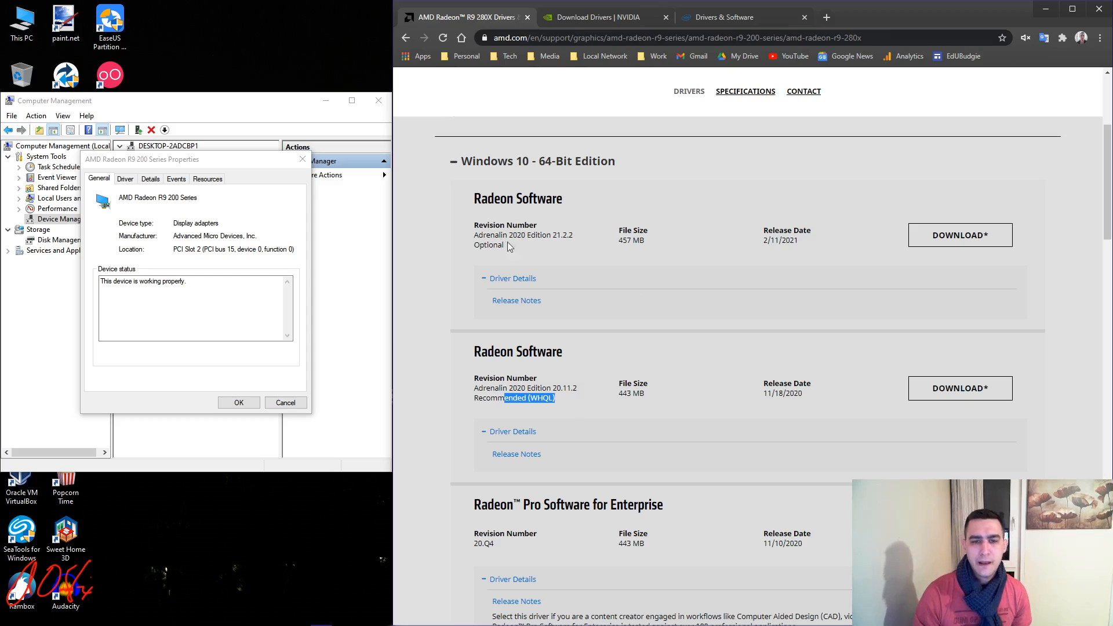
pyautogui.moveTo(506, 245); pyautogui.dragTo(464, 225)
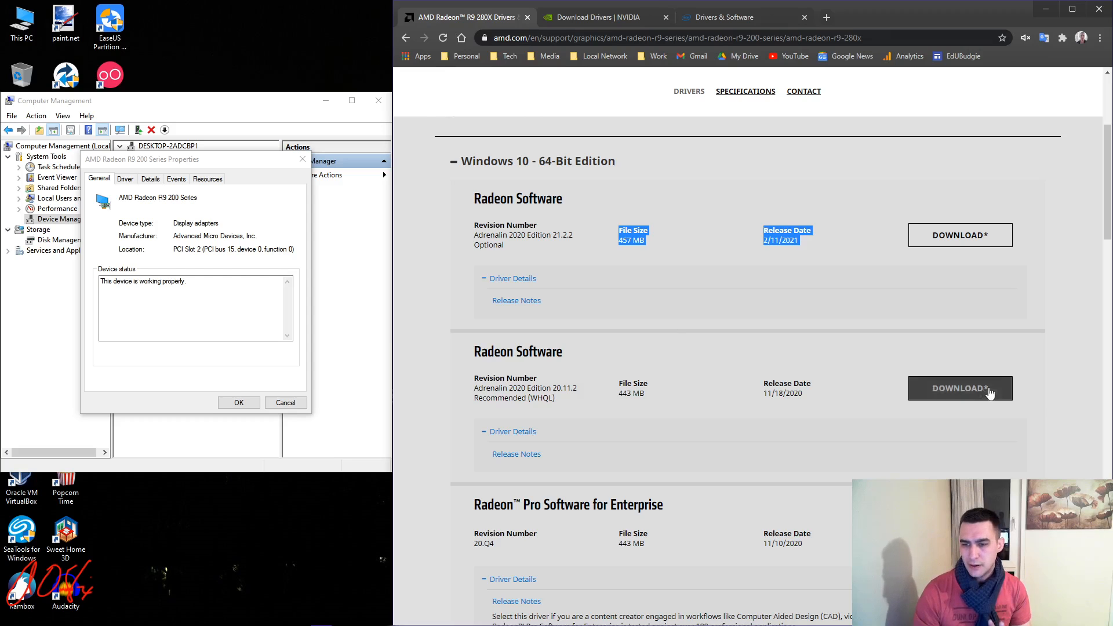
# - Download the Recommended (WHQL) Radeon Software Adrenalin 2020 Edition 20.11.2, keep the installer file, and dismiss AMD's sign-up form
pyautogui.click(957, 389)
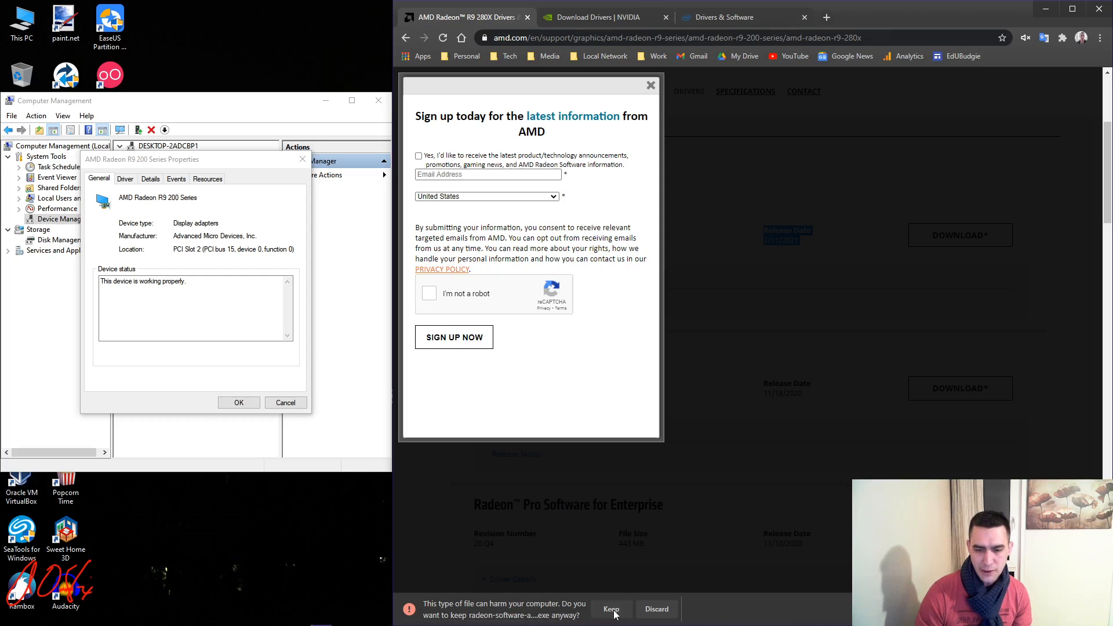
pyautogui.click(612, 609)
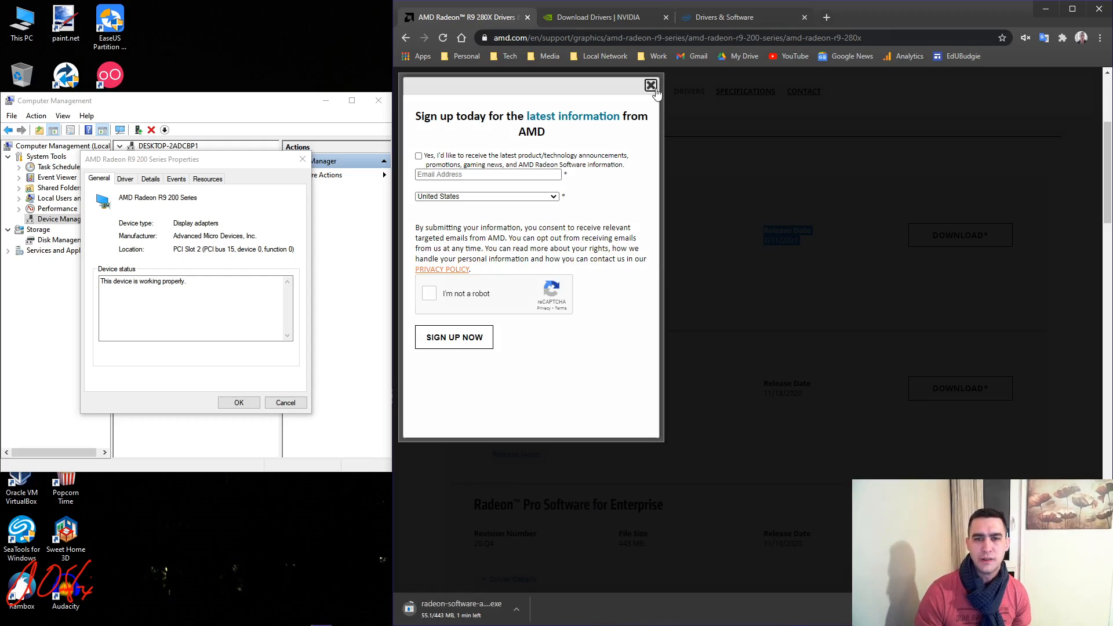
pyautogui.click(651, 86)
# - View the open NVIDIA and Drivers & Software pages, search the web for "nvidia driver", and return to NVIDIA's Download Drivers page
pyautogui.click(617, 19)
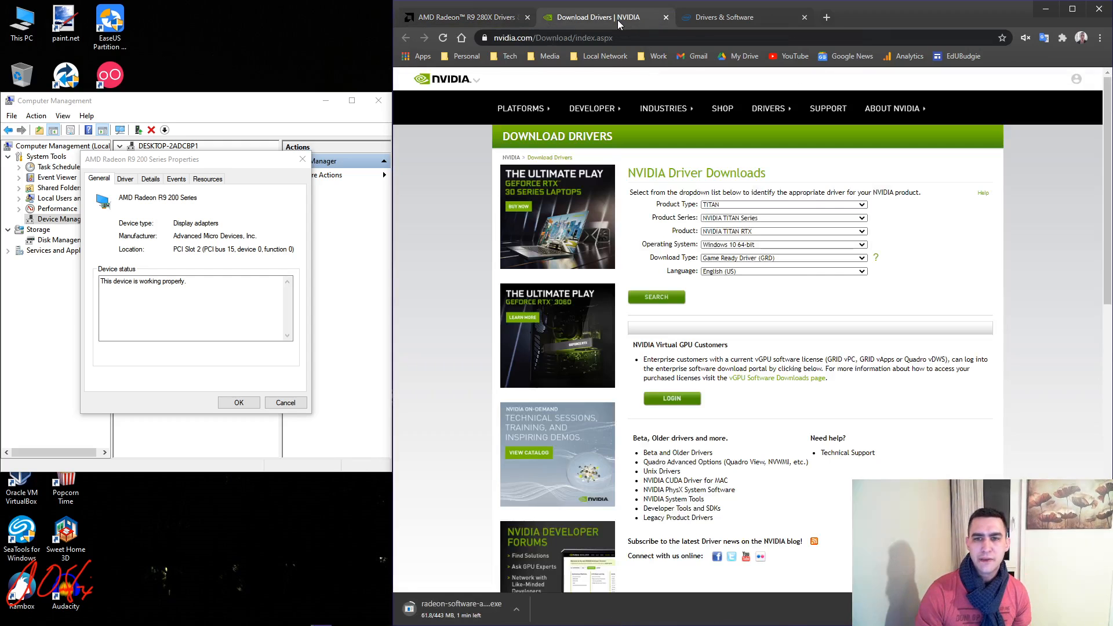
pyautogui.click(719, 19)
pyautogui.click(827, 18)
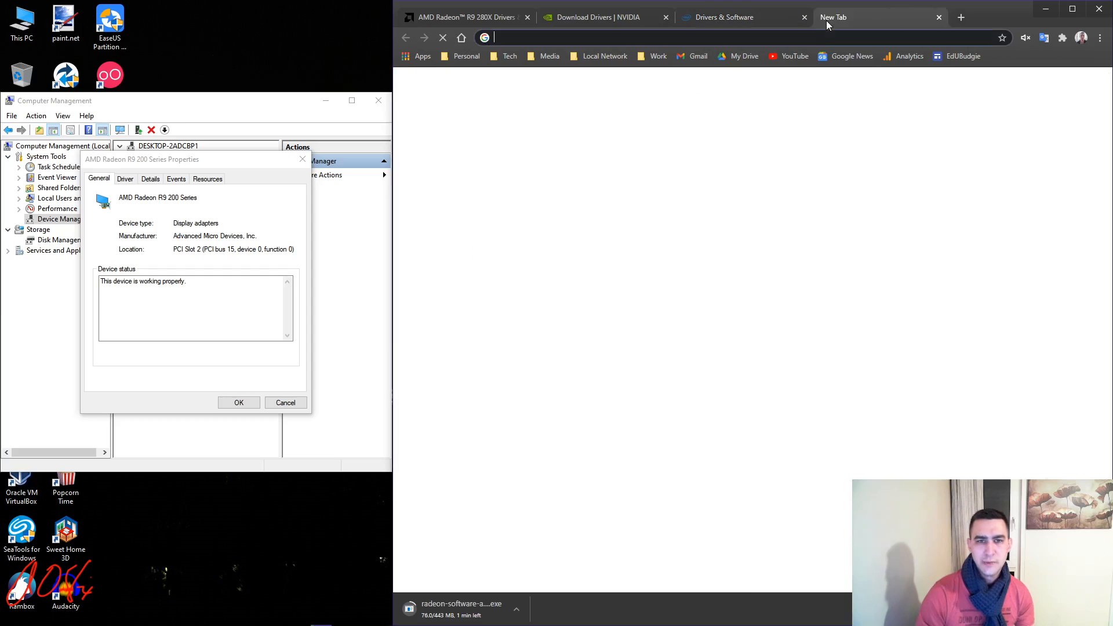
pyautogui.write('nvidia driver')
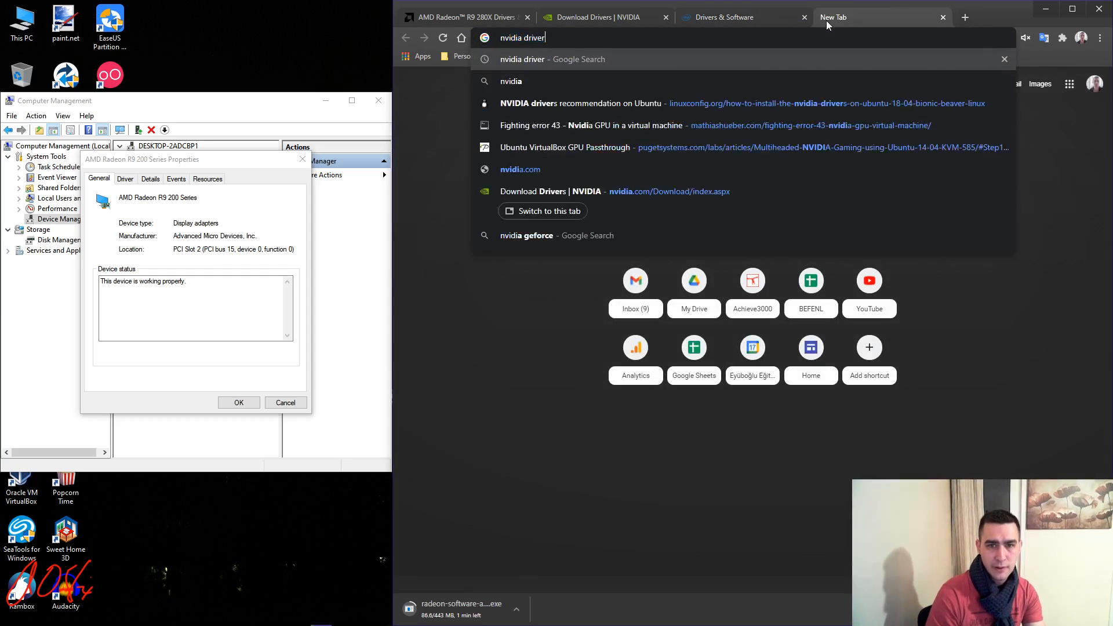
pyautogui.press('Return')
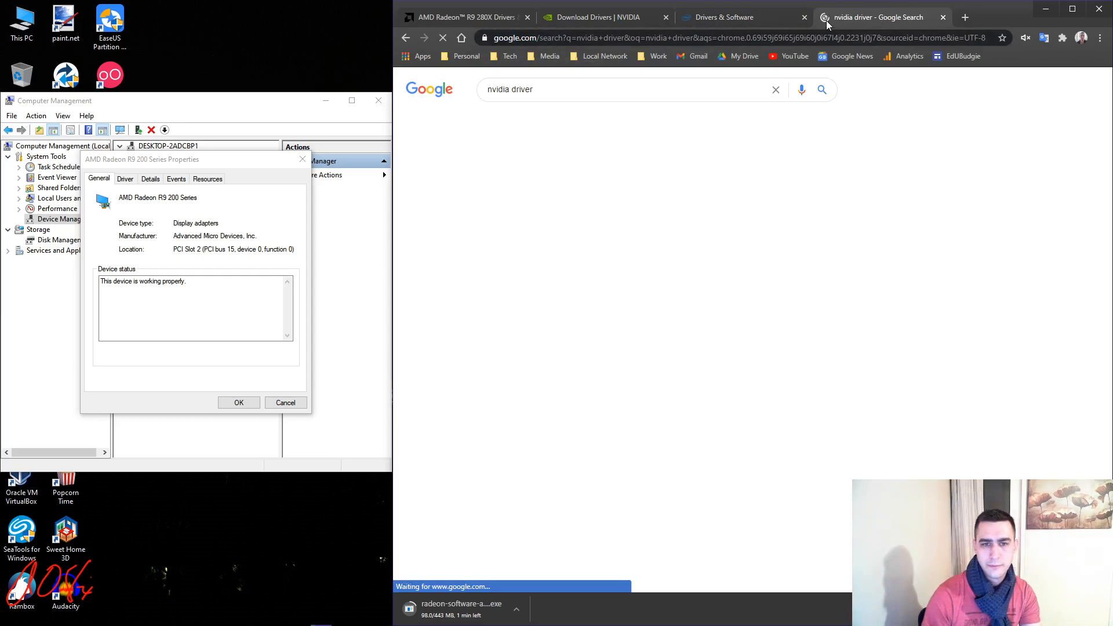
pyautogui.click(591, 18)
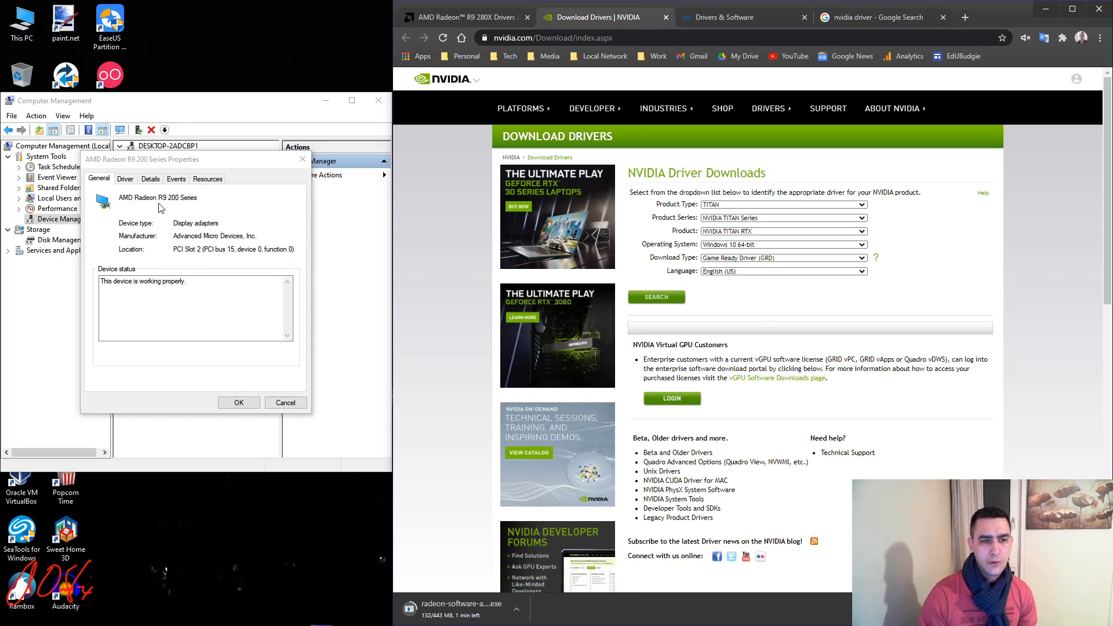
# - Try GeForce as the NVIDIA product type and look through its available product series
pyautogui.click(791, 205)
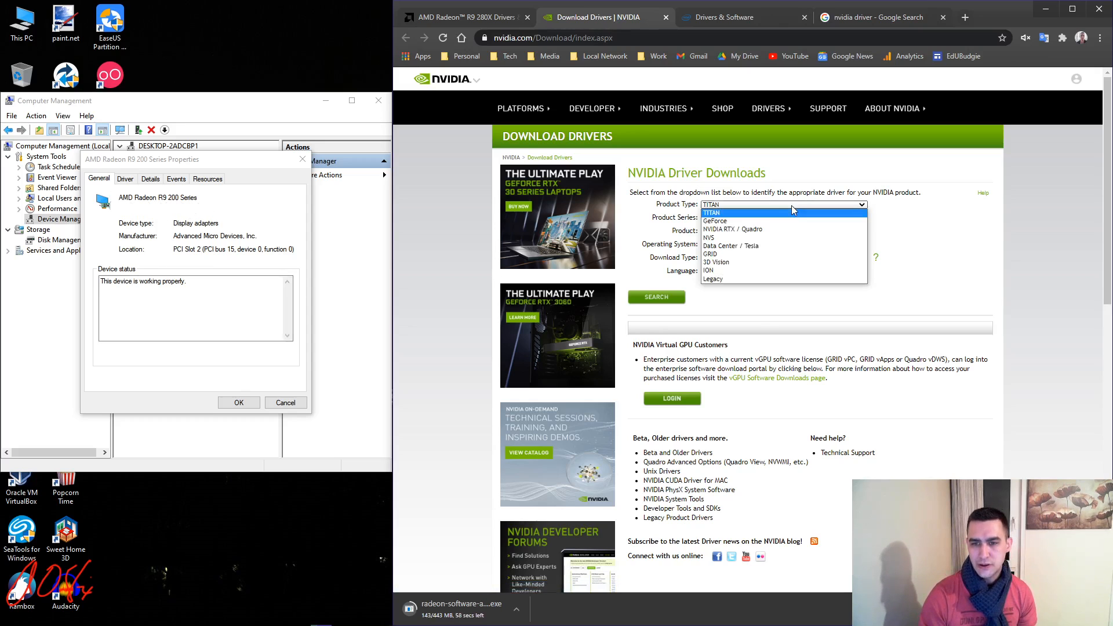
pyautogui.click(786, 223)
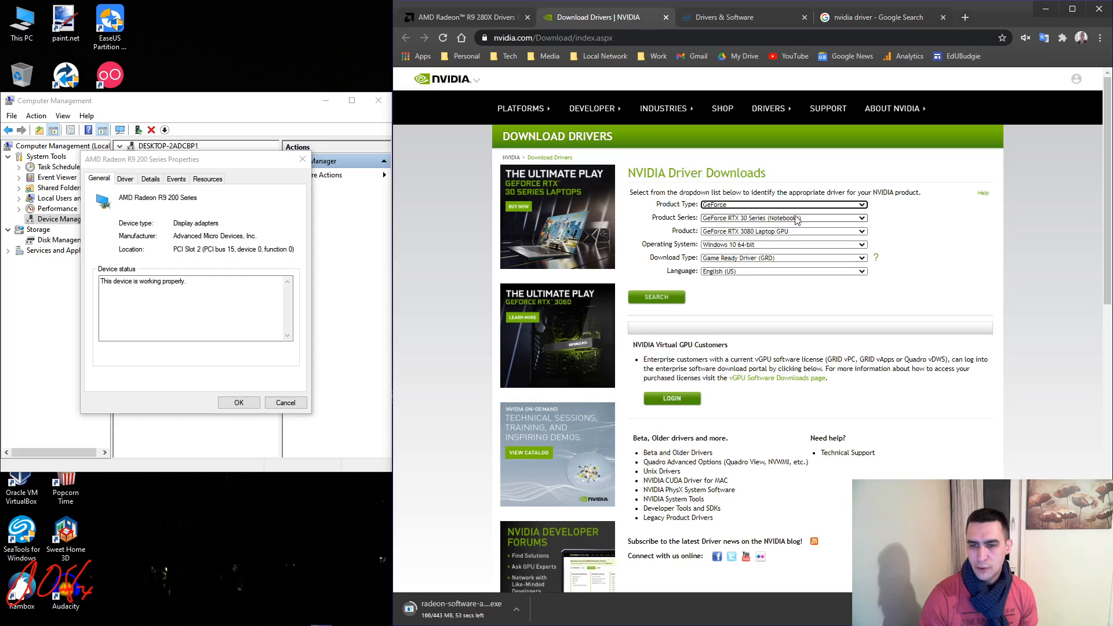
pyautogui.click(796, 217)
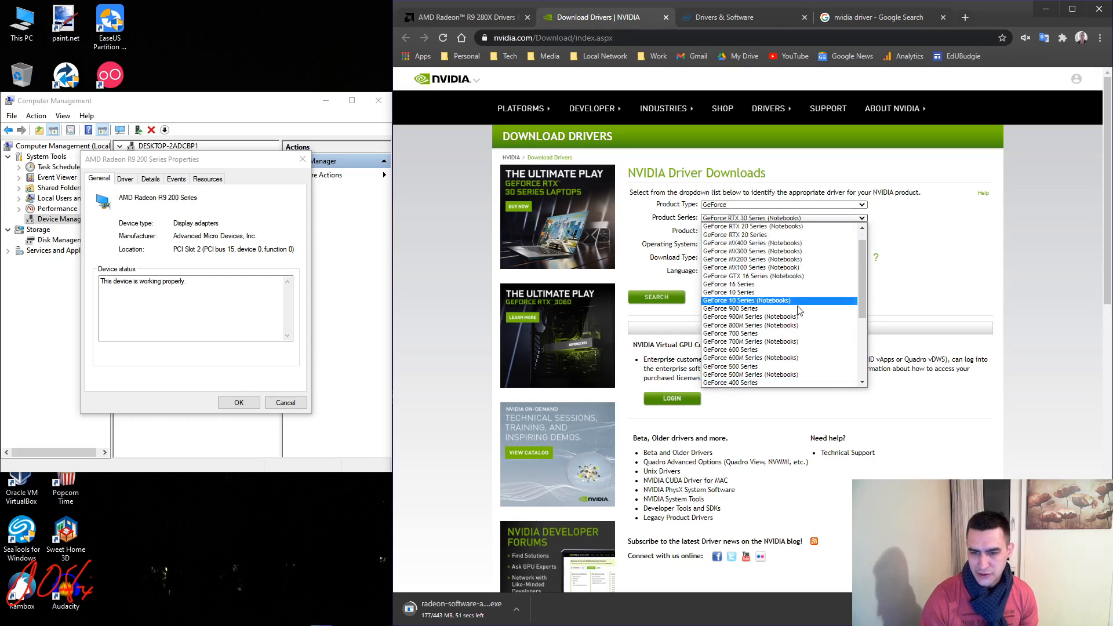
pyautogui.click(955, 244)
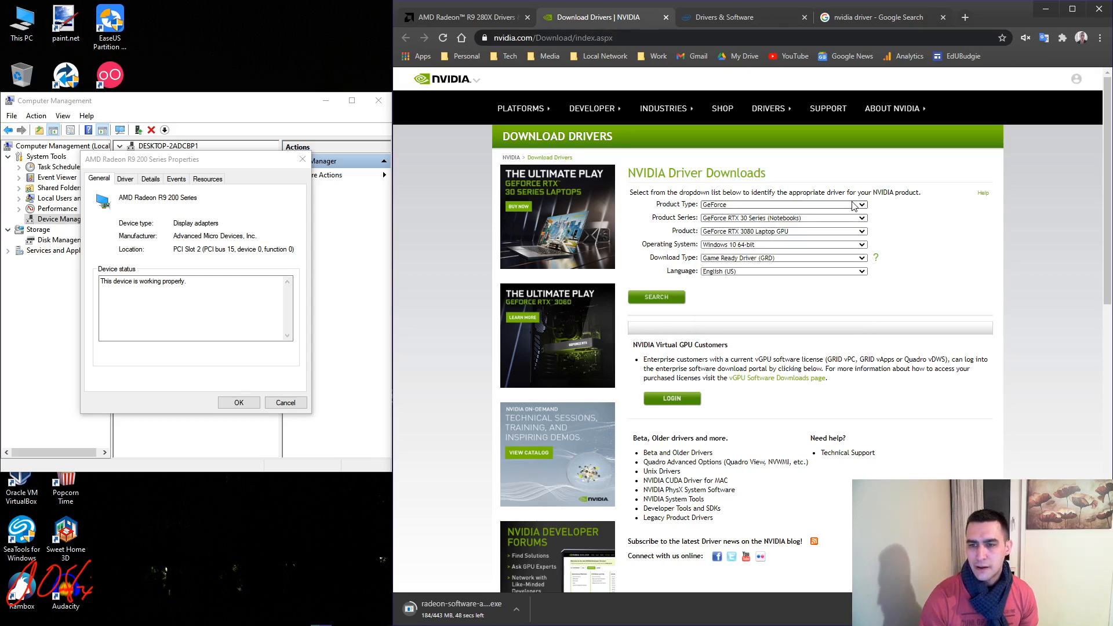
# - Set the NVIDIA product type to NVS and the product to Quadro NVS 295
pyautogui.click(850, 205)
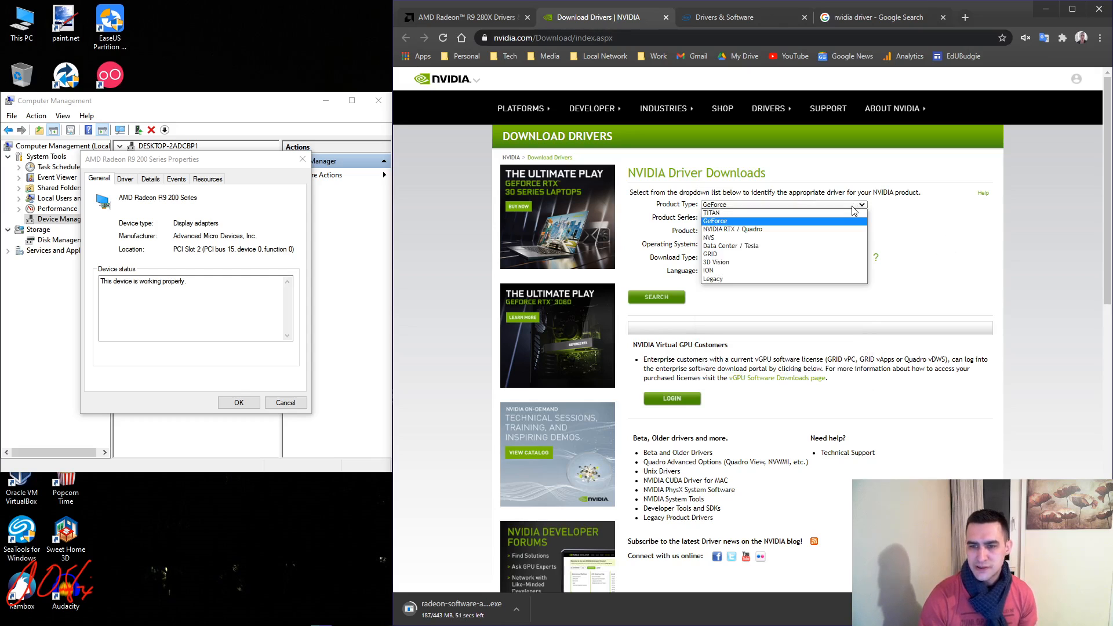
pyautogui.click(787, 237)
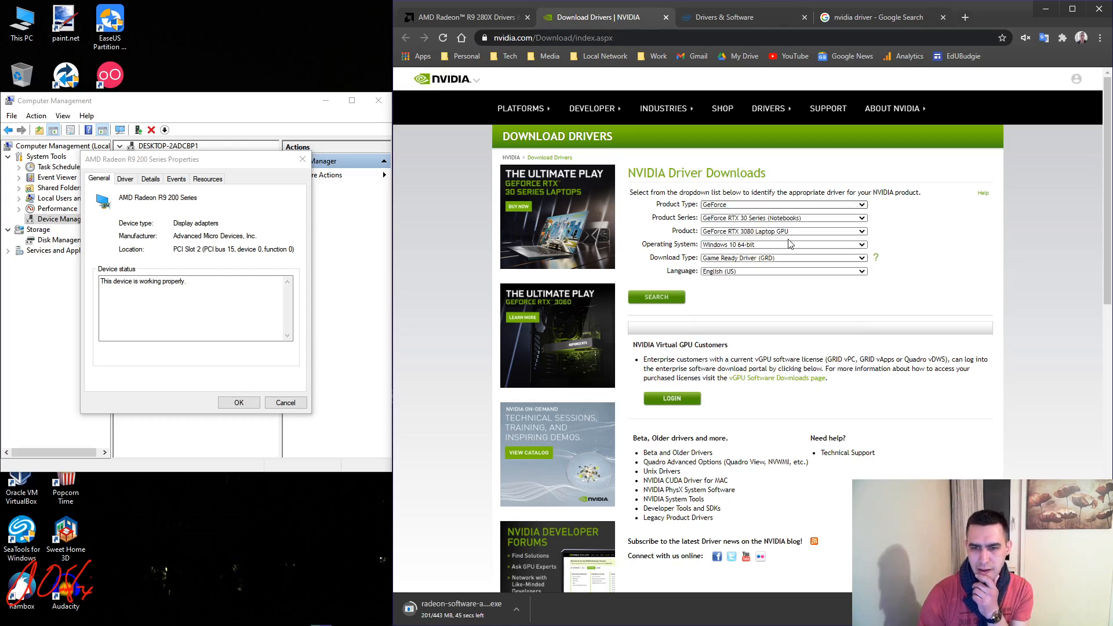
pyautogui.click(739, 232)
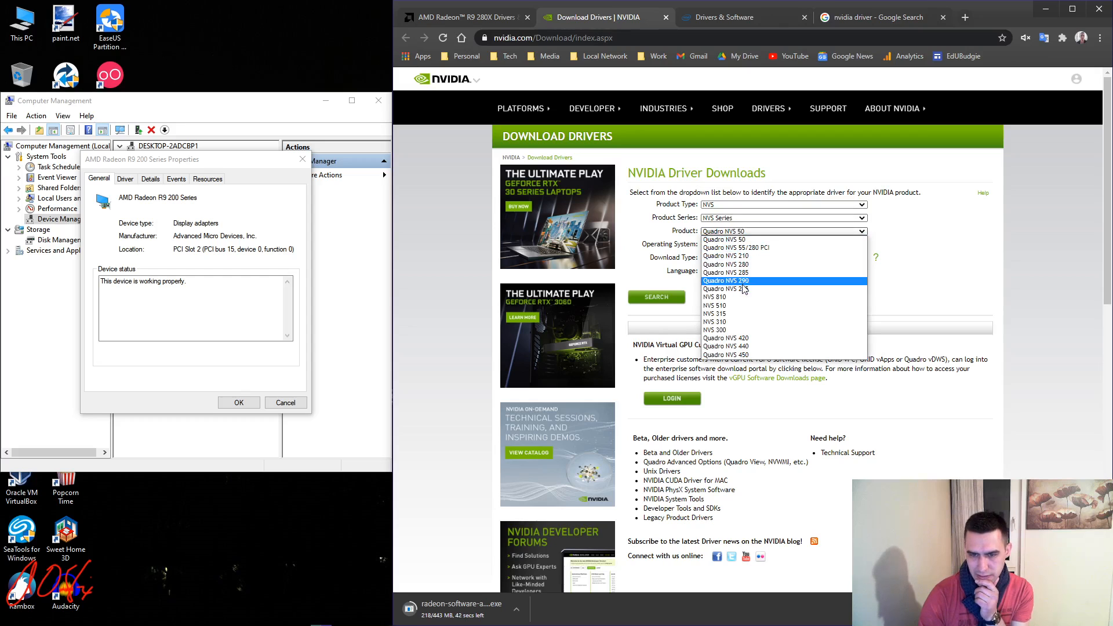
pyautogui.click(792, 292)
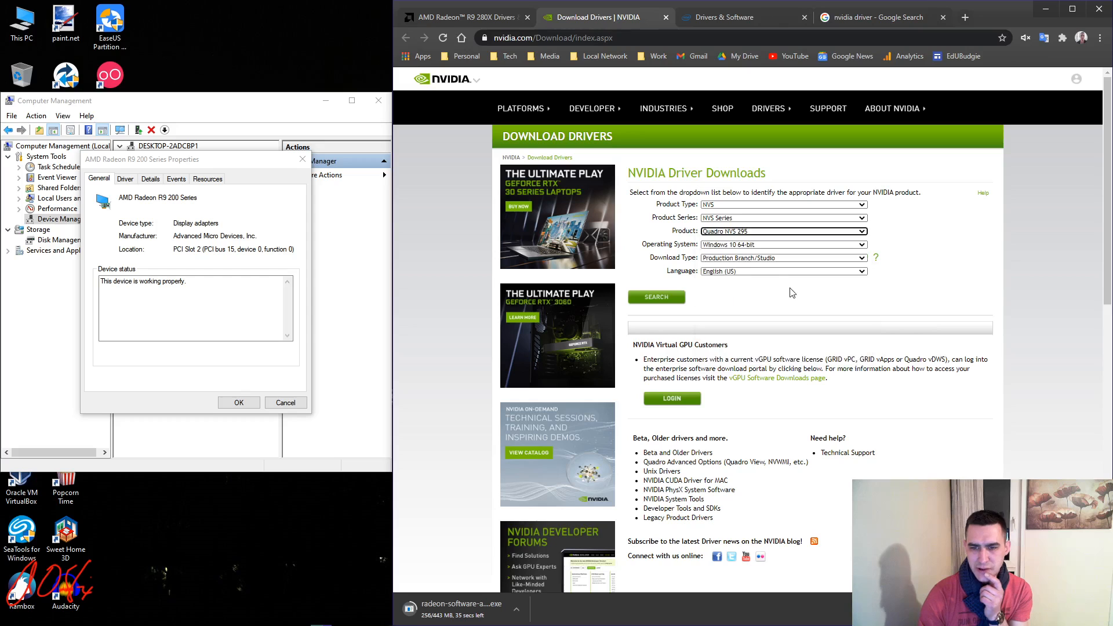
# - Keep Windows 10 64-bit as the operating system, choose Production Branch/Studio as the download type, and search for the matching NVIDIA driver
pyautogui.click(740, 250)
pyautogui.click(741, 251)
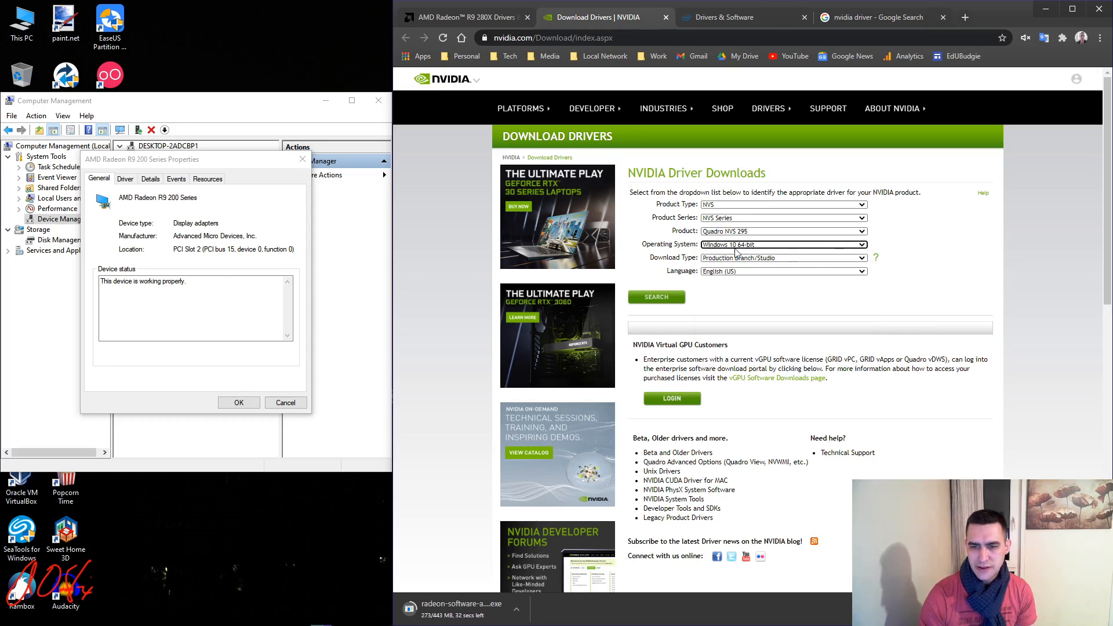
pyautogui.click(790, 257)
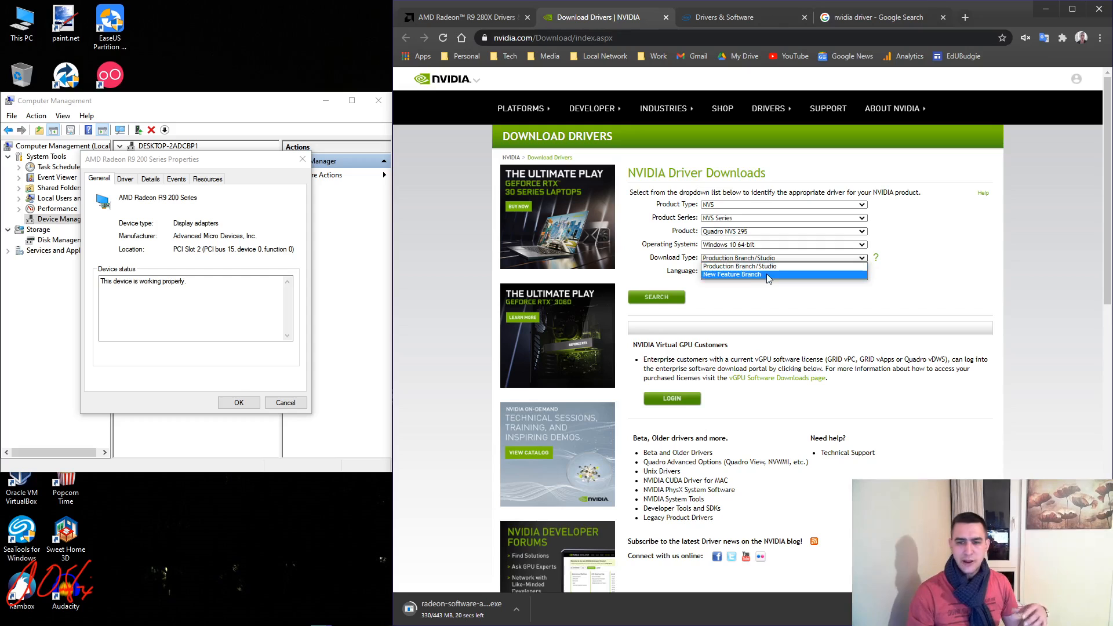
pyautogui.click(779, 266)
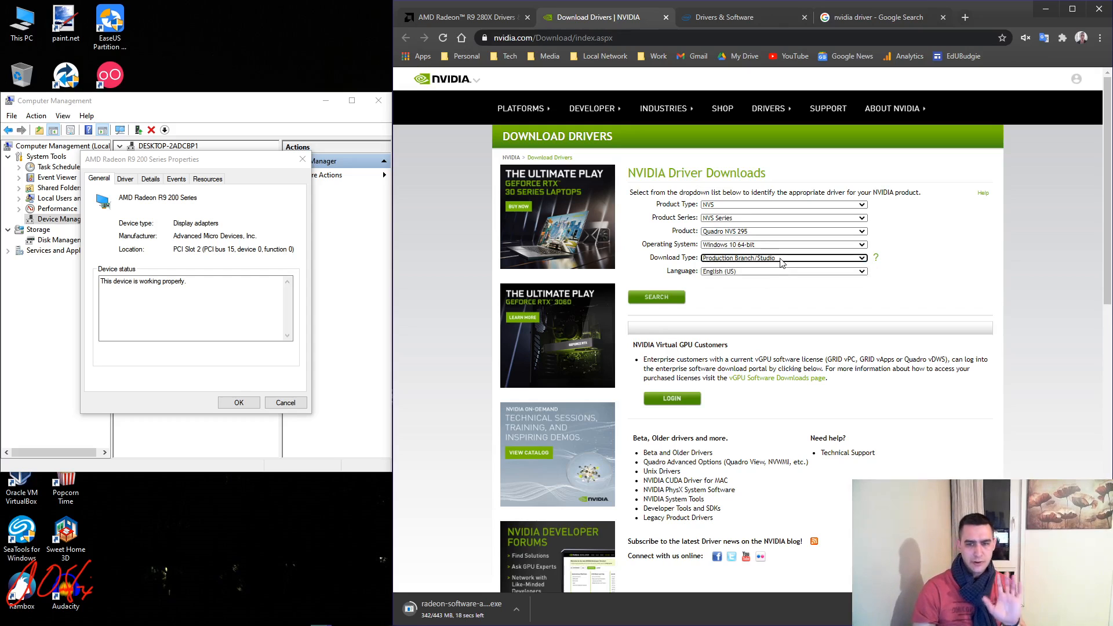
pyautogui.click(654, 303)
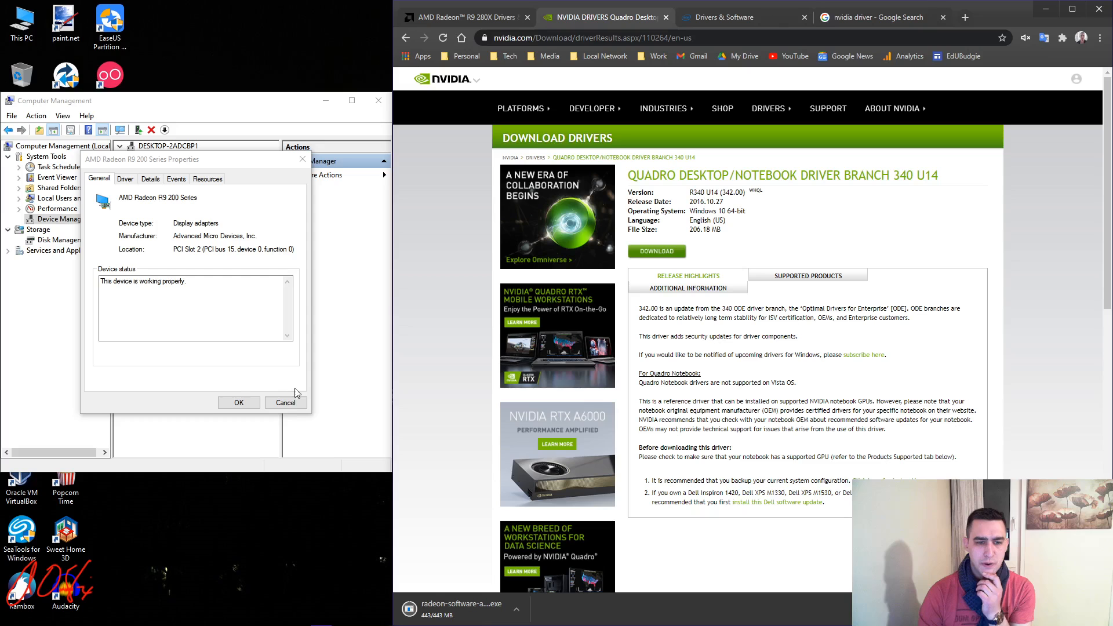
# - Close the AMD card's properties, examine the Hardware Ids of the HID Keyboard Device under Keyboards, and close its properties
pyautogui.click(177, 163)
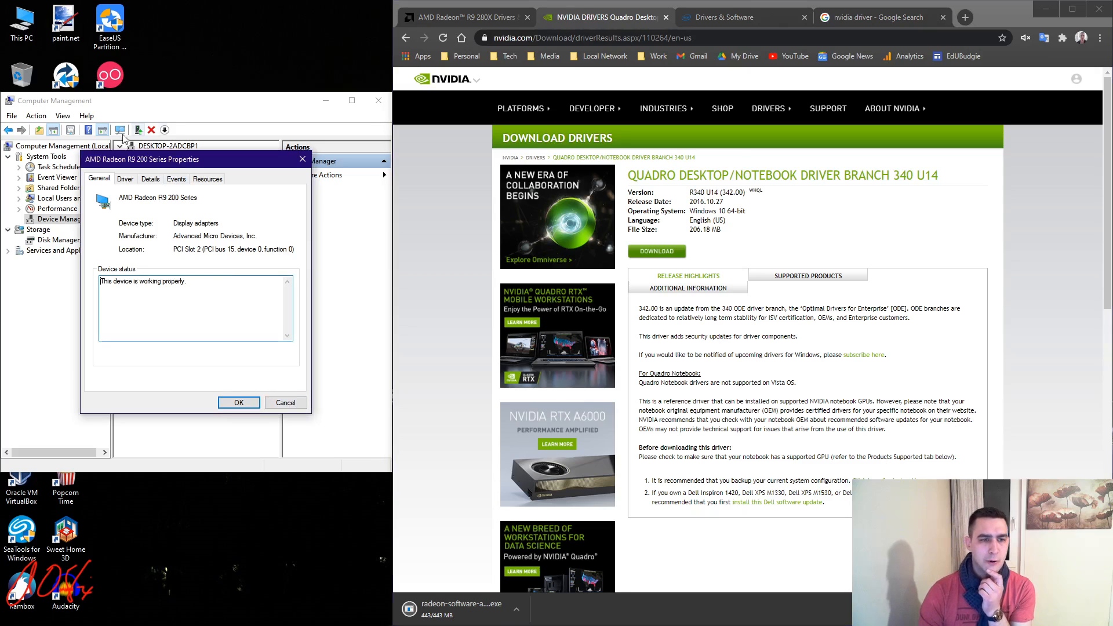
pyautogui.click(285, 402)
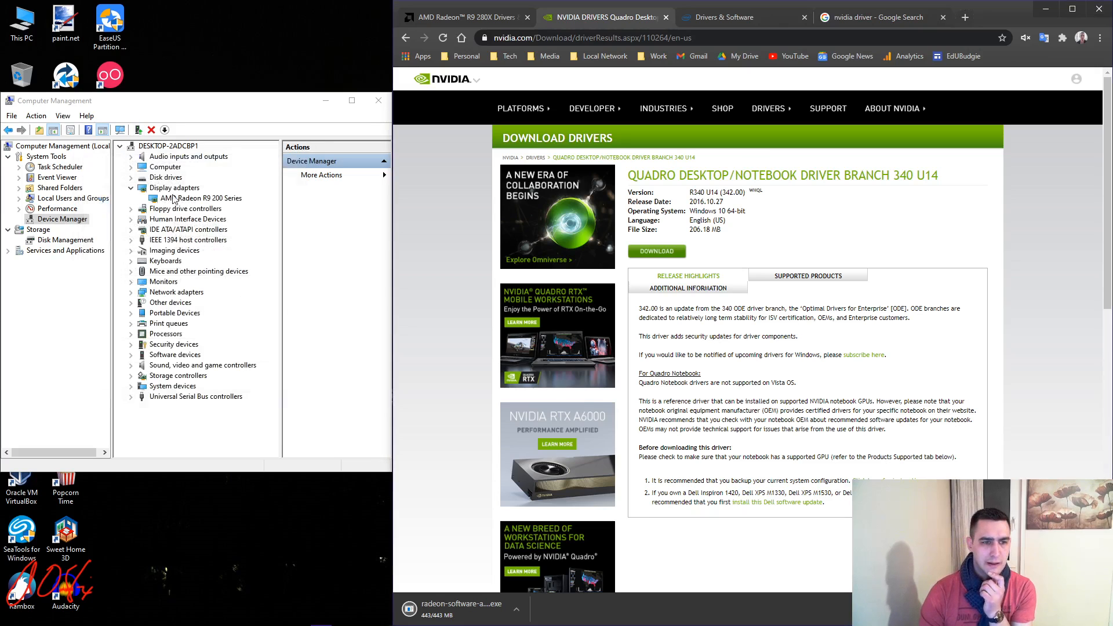
pyautogui.click(131, 262)
pyautogui.rightClick(166, 272)
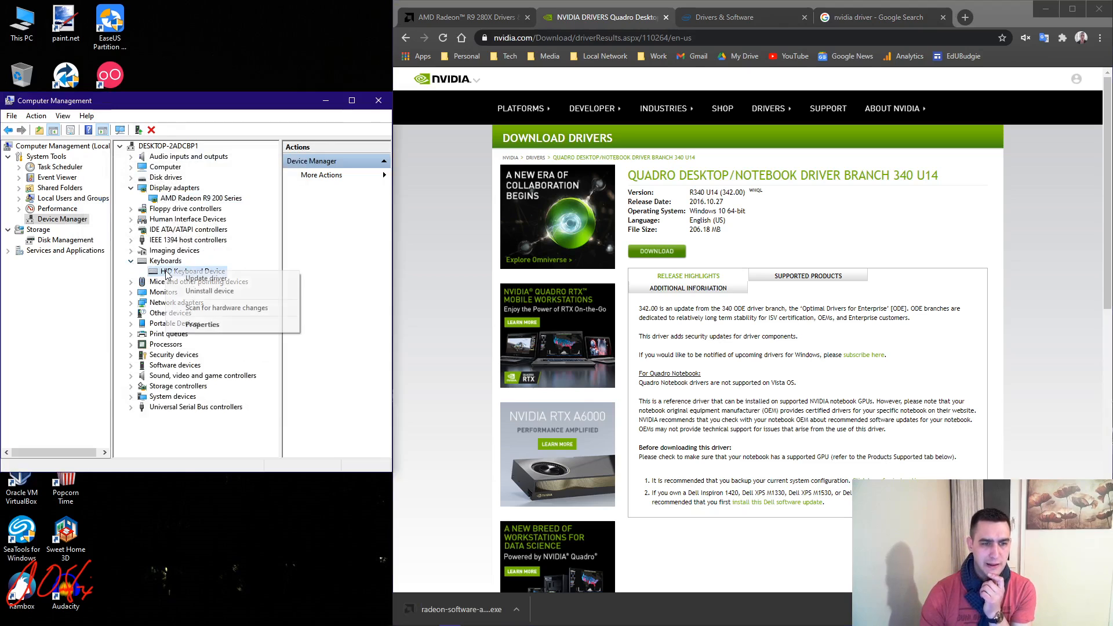
pyautogui.click(206, 322)
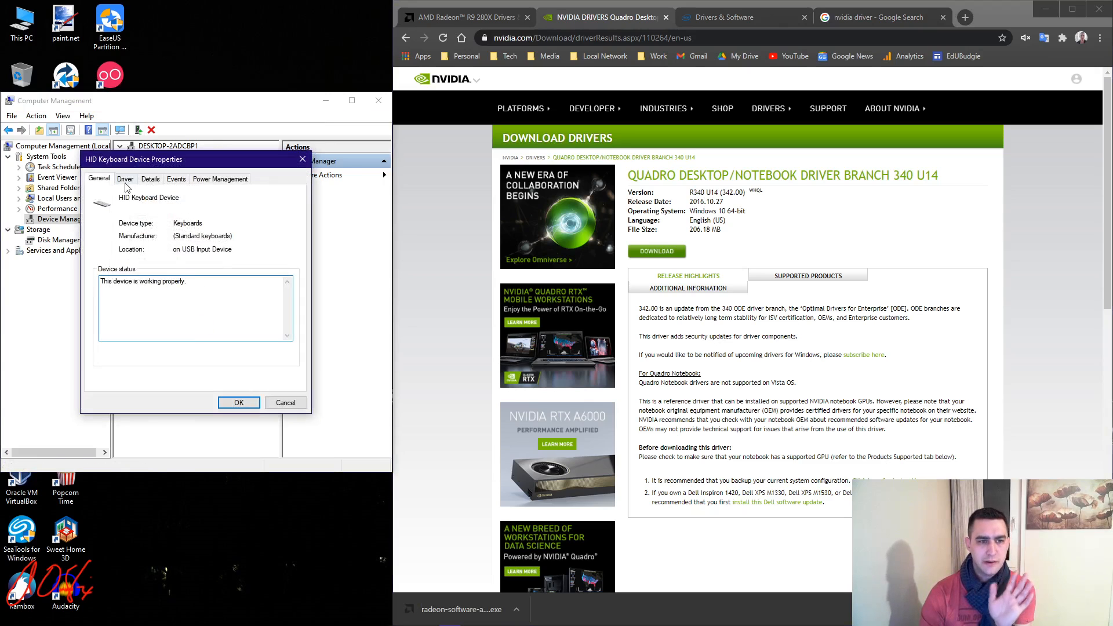
pyautogui.click(125, 180)
pyautogui.click(149, 180)
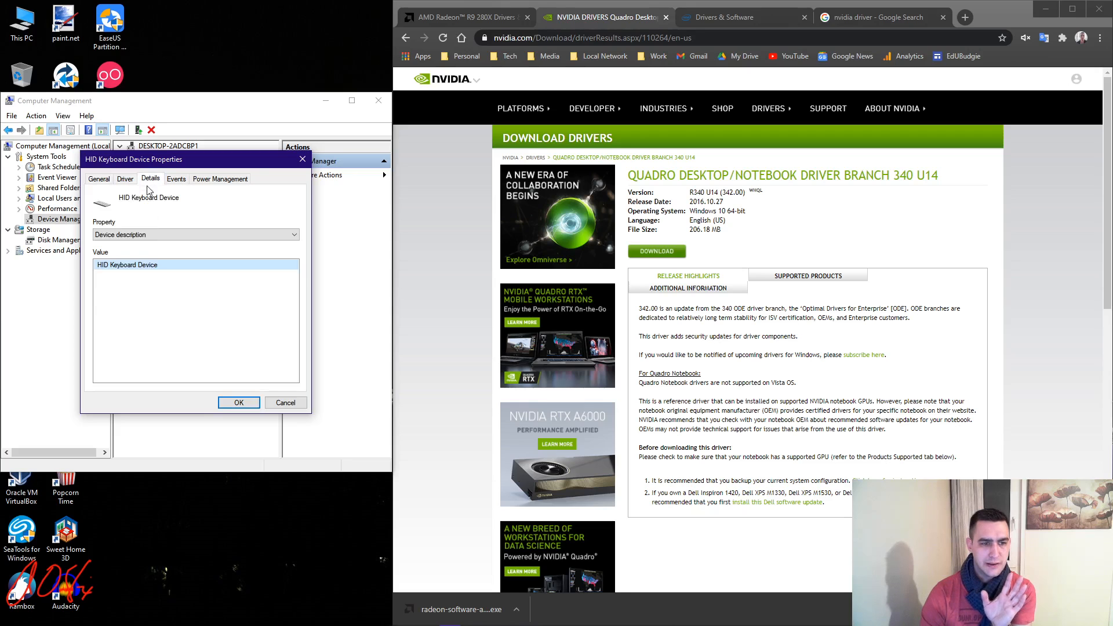
pyautogui.scroll(-1, 160, 238)
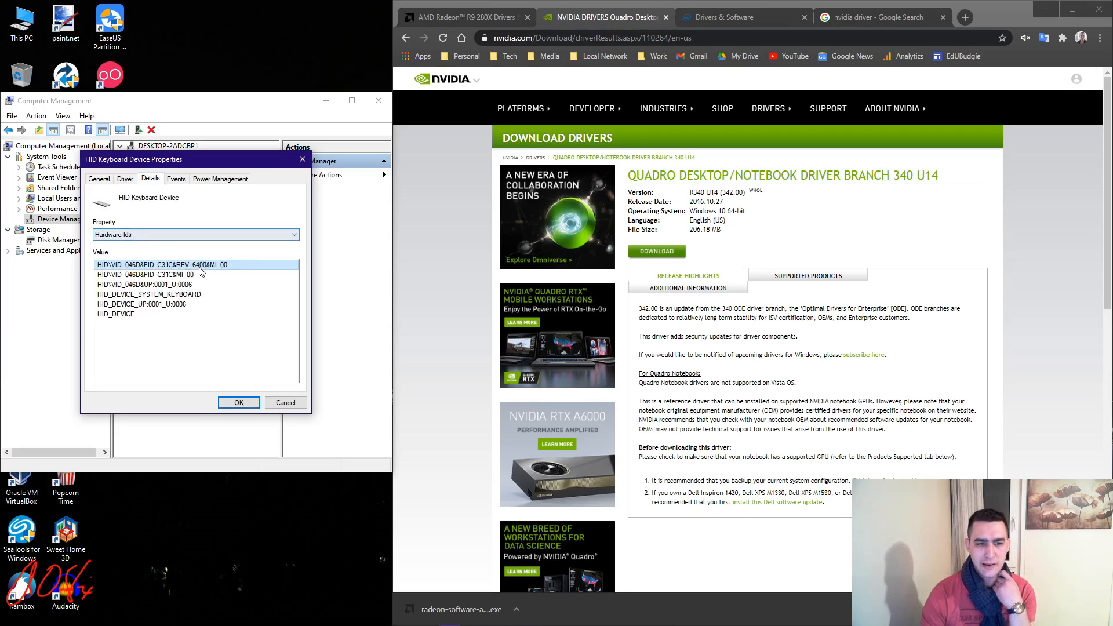
pyautogui.click(286, 403)
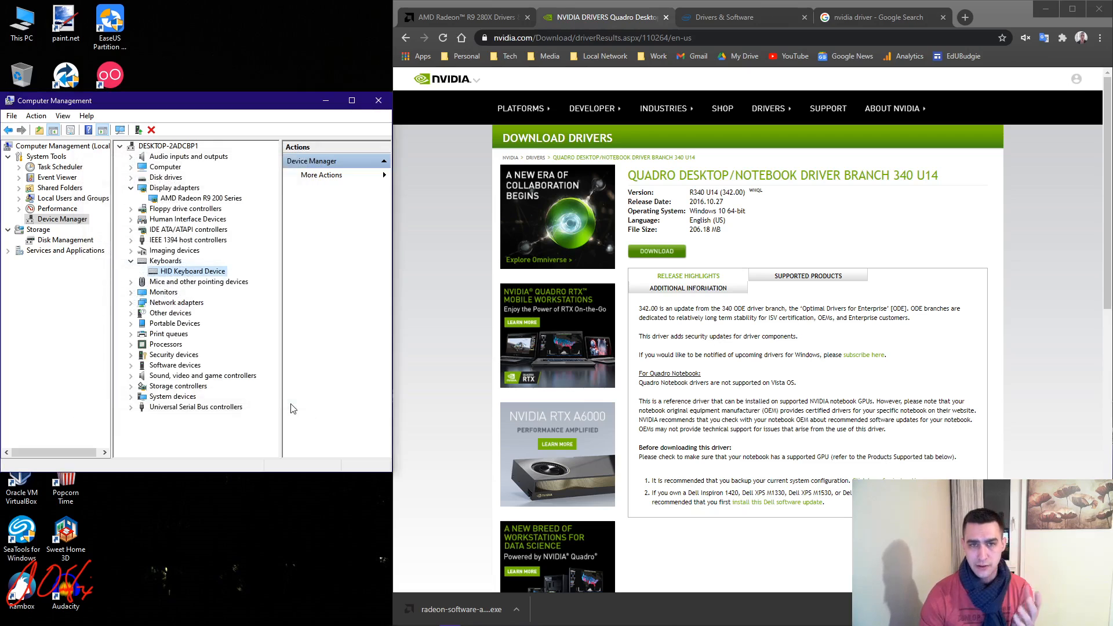
# - Open the properties of the AMD Radeon R9 200 Series display adapter in Device Manager
pyautogui.click(184, 199)
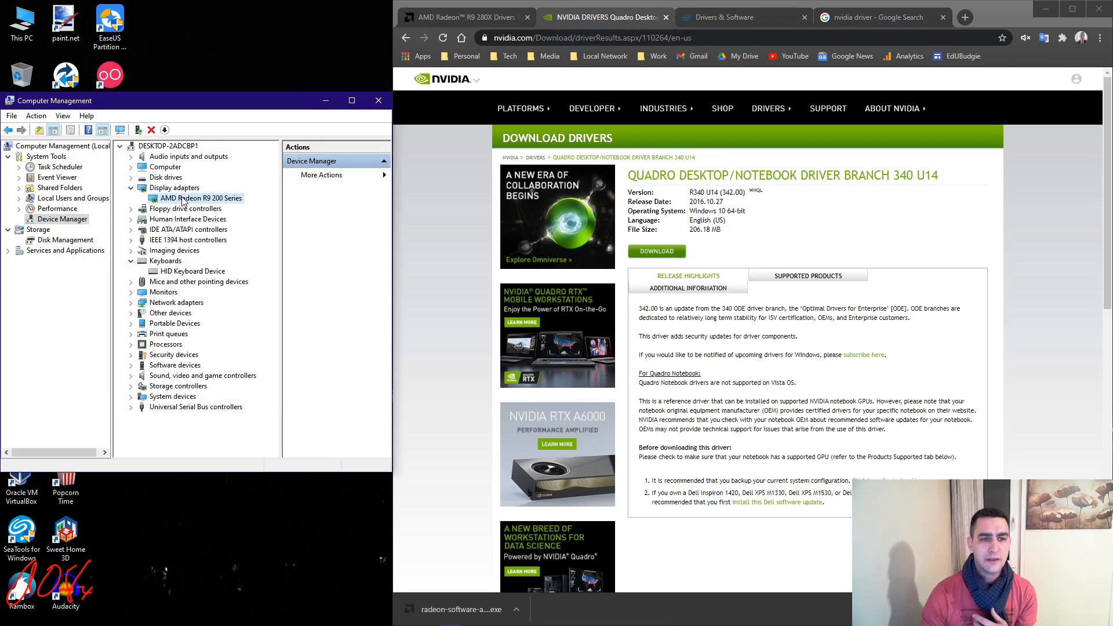
pyautogui.rightClick(185, 199)
pyautogui.click(222, 262)
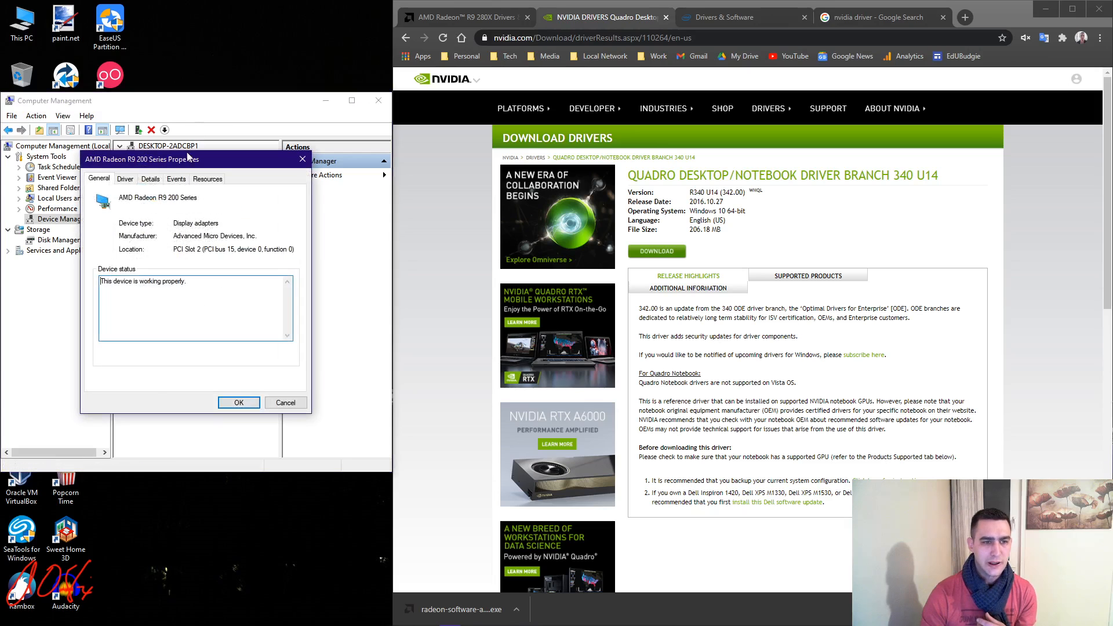
# - Examine the Hardware Ids in the details of the AMD Radeon R9 200 Series adapter
pyautogui.click(150, 178)
pyautogui.scroll(-1, 158, 235)
pyautogui.scroll(-1, 159, 235)
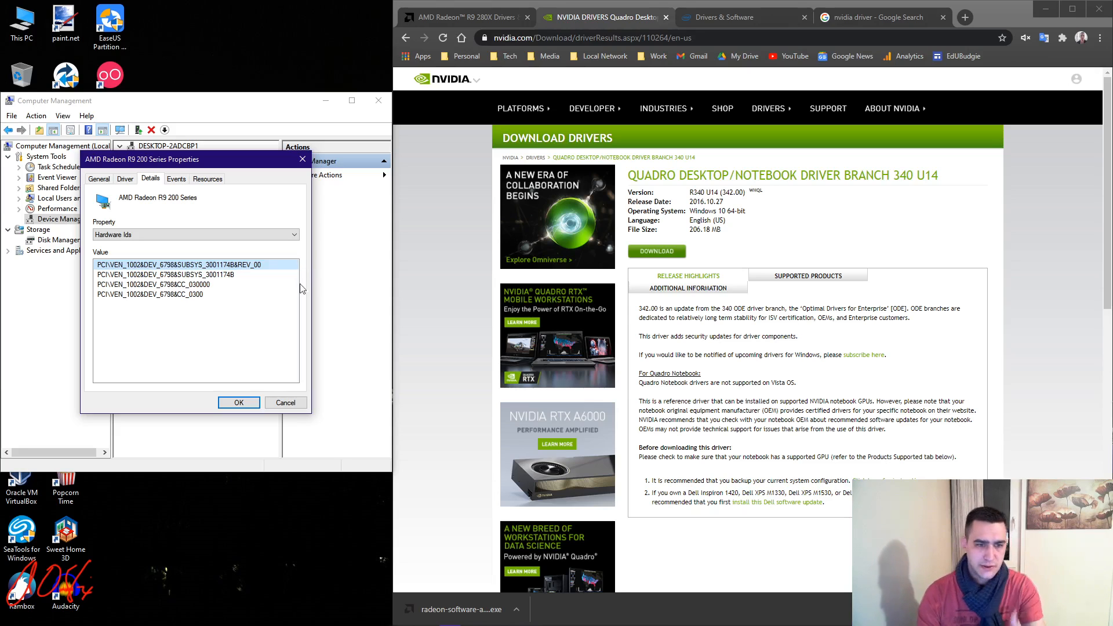
# - Close the adapter's properties and Computer Management, and move the downloaded Radeon installer to an empty area of the desktop
pyautogui.click(285, 399)
pyautogui.click(379, 100)
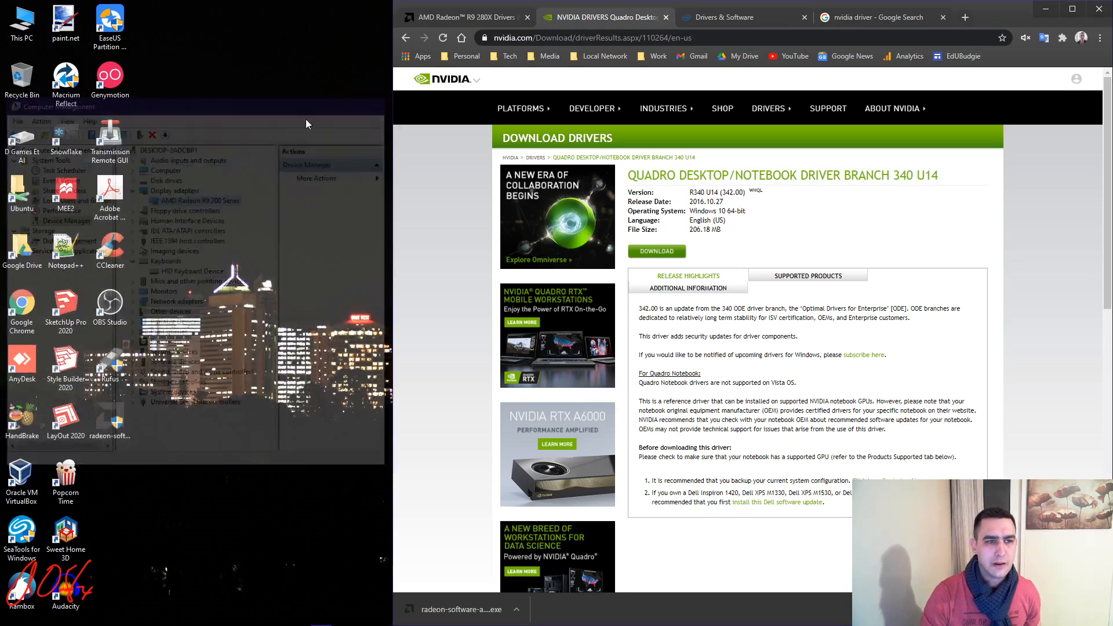
pyautogui.moveTo(114, 419); pyautogui.dragTo(227, 93)
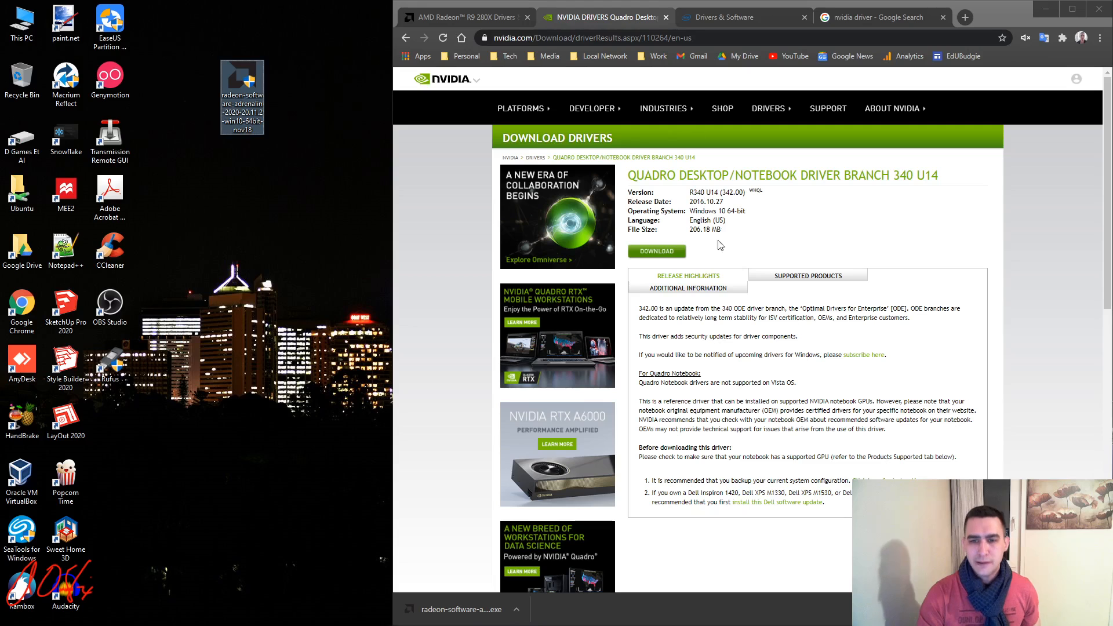
# - Search Intel's Drivers & Software site for "hd 4000" and open the downloads for Intel HD Graphics 4000
pyautogui.click(716, 22)
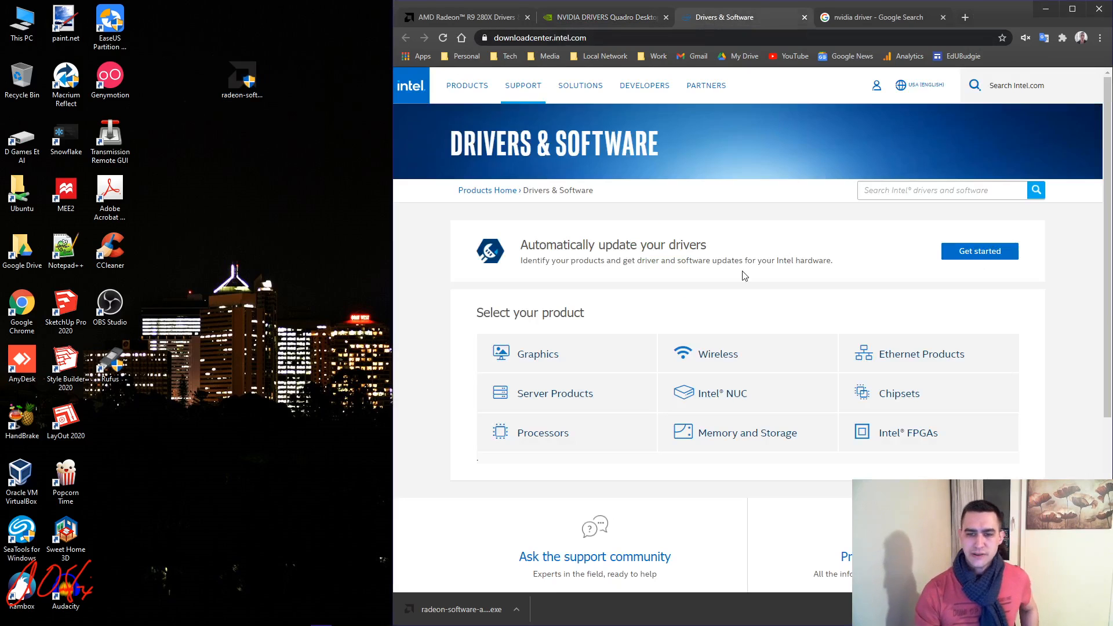
pyautogui.click(906, 191)
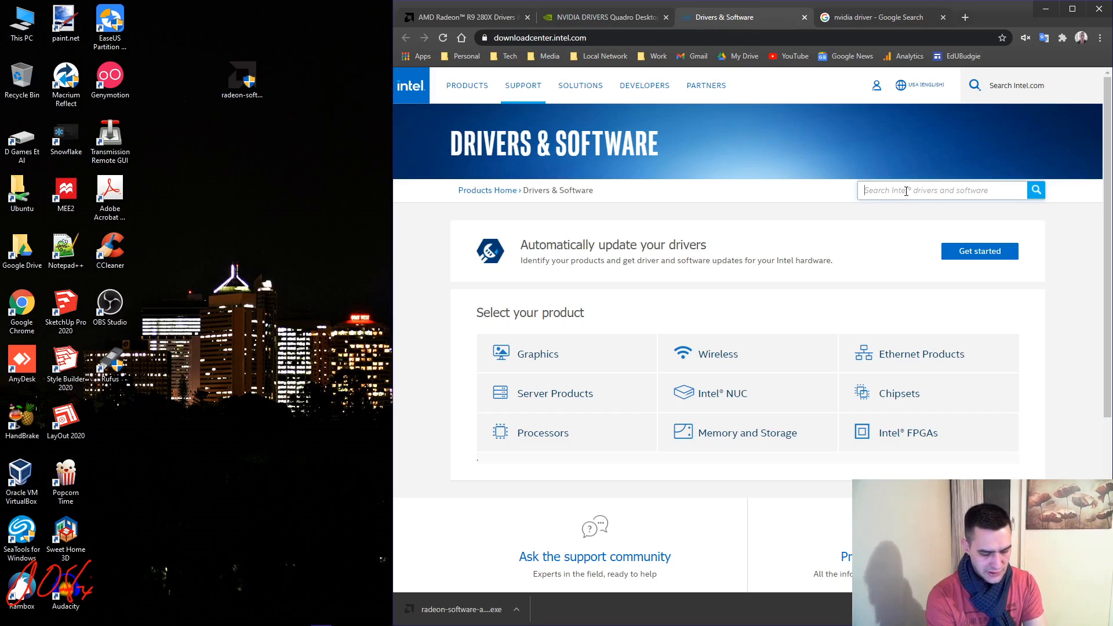
pyautogui.write('hd 4')
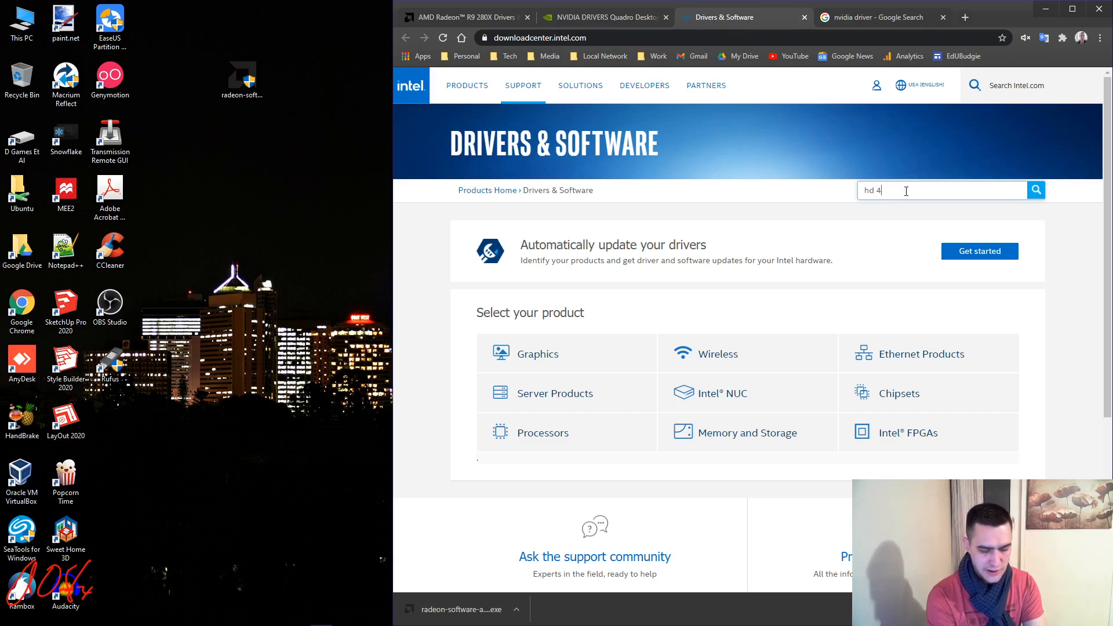
pyautogui.write('000')
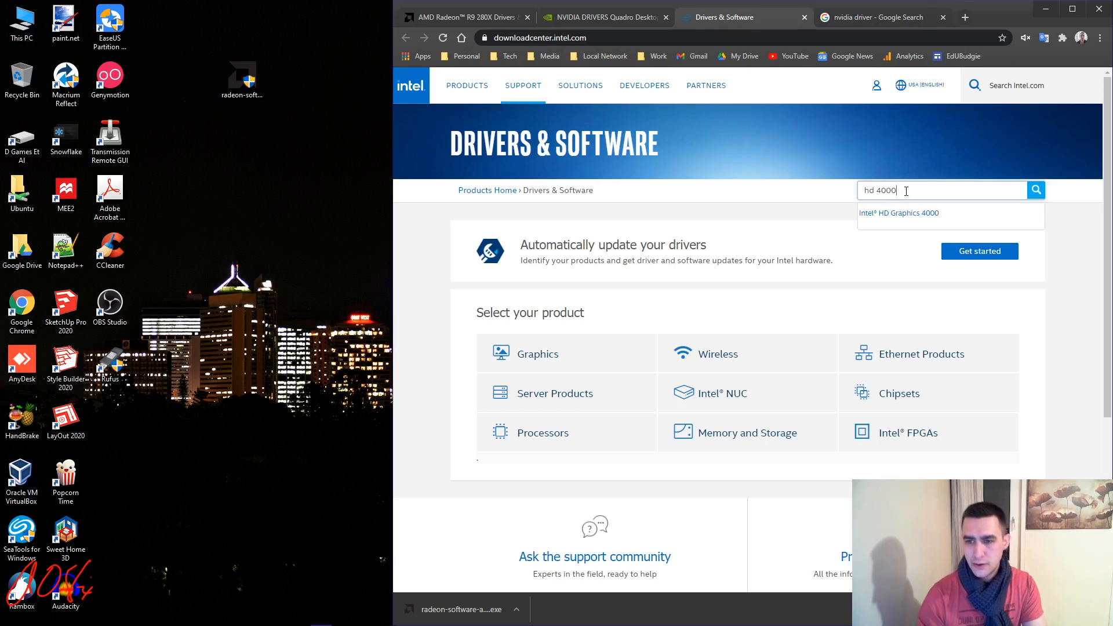
pyautogui.click(885, 218)
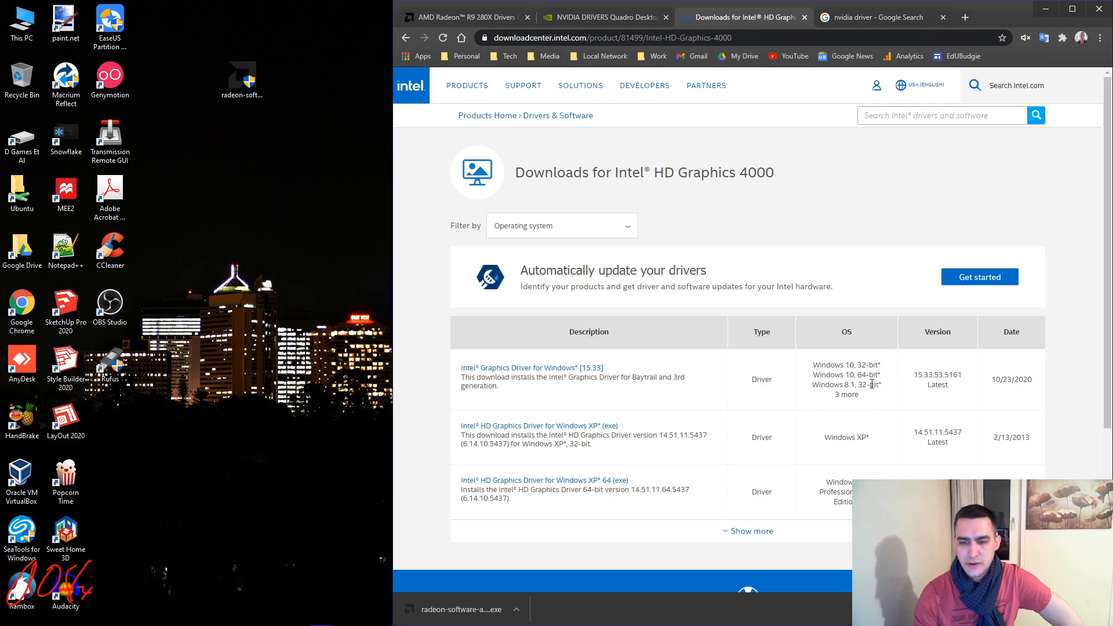
# - Open the Intel Graphics Driver for Windows [15.33] page and examine its available downloads, supported products and the 64-bit installer's size
pyautogui.click(520, 368)
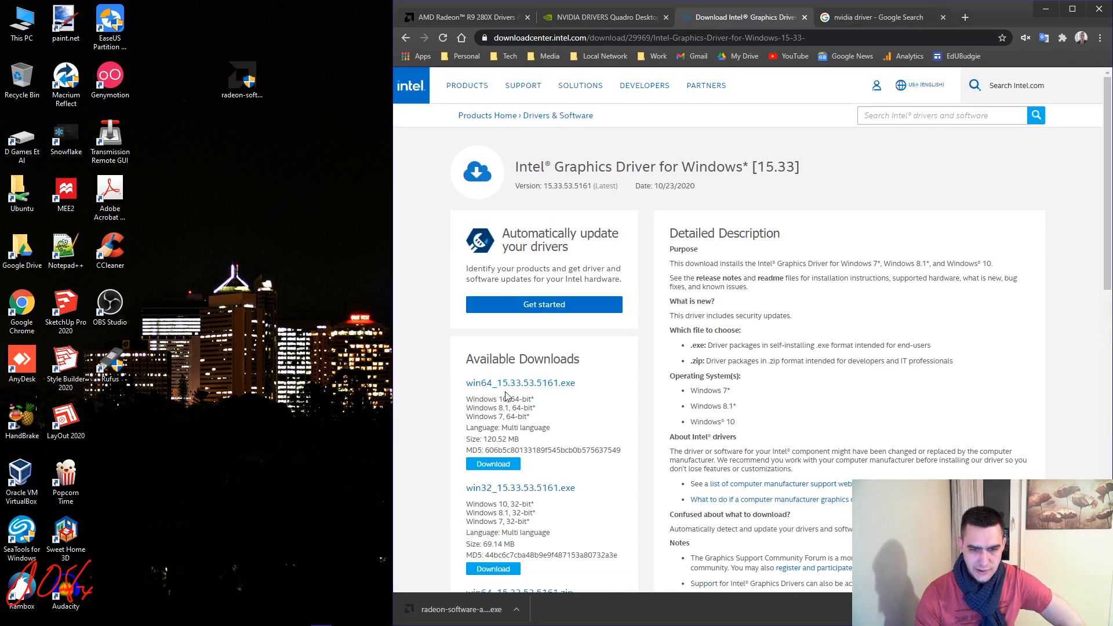
pyautogui.scroll(-4, 445, 400)
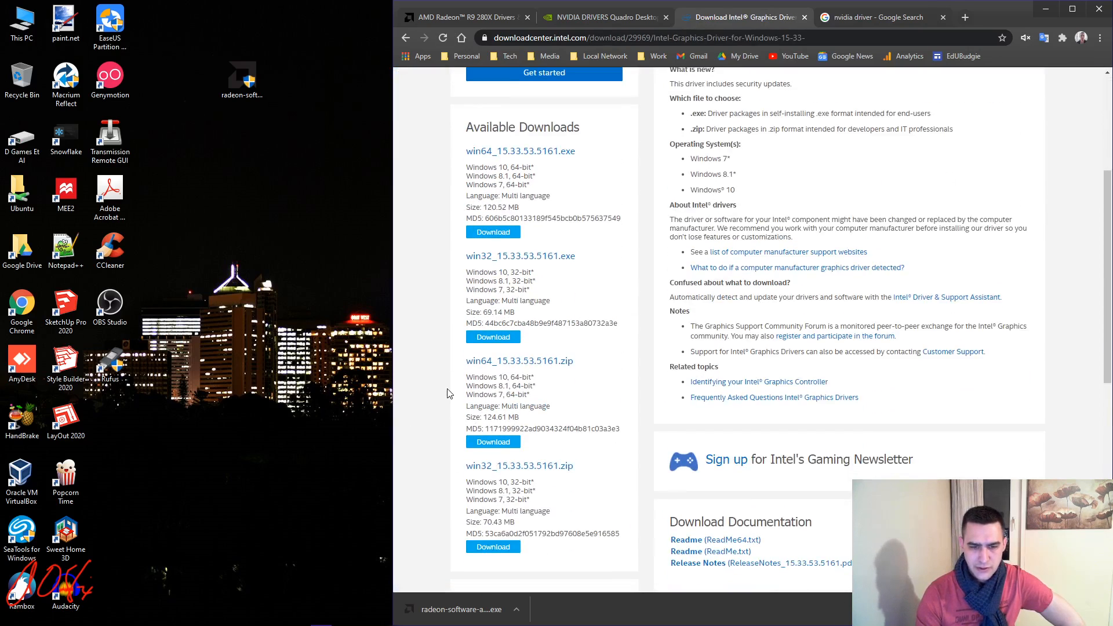
pyautogui.scroll(4, 447, 394)
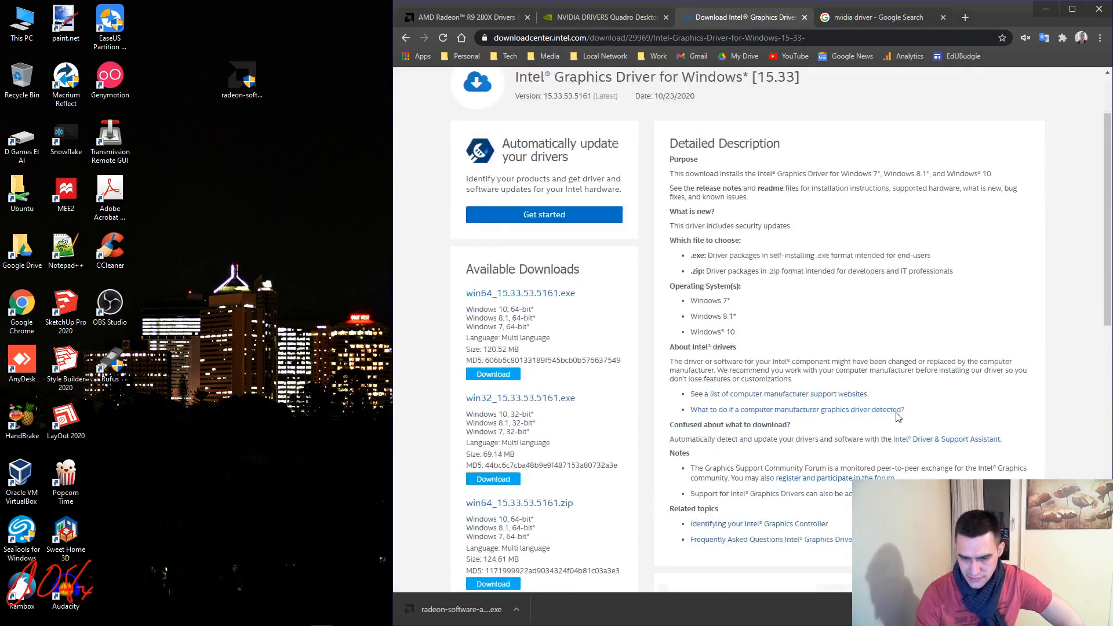
pyautogui.scroll(-5, 898, 418)
pyautogui.scroll(-4, 940, 390)
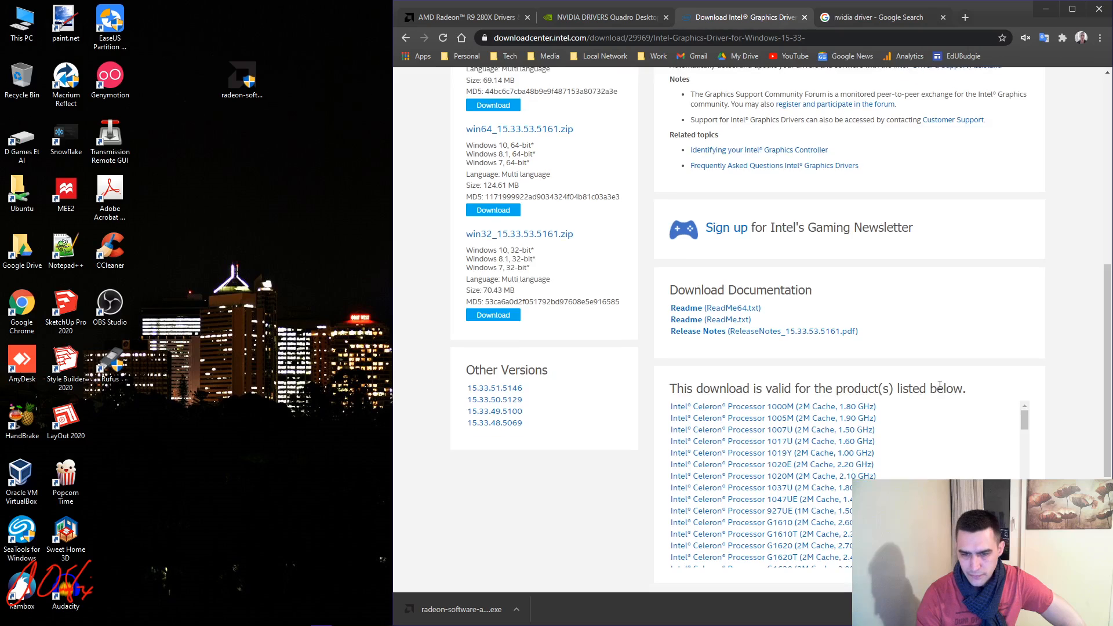
pyautogui.scroll(6, 925, 264)
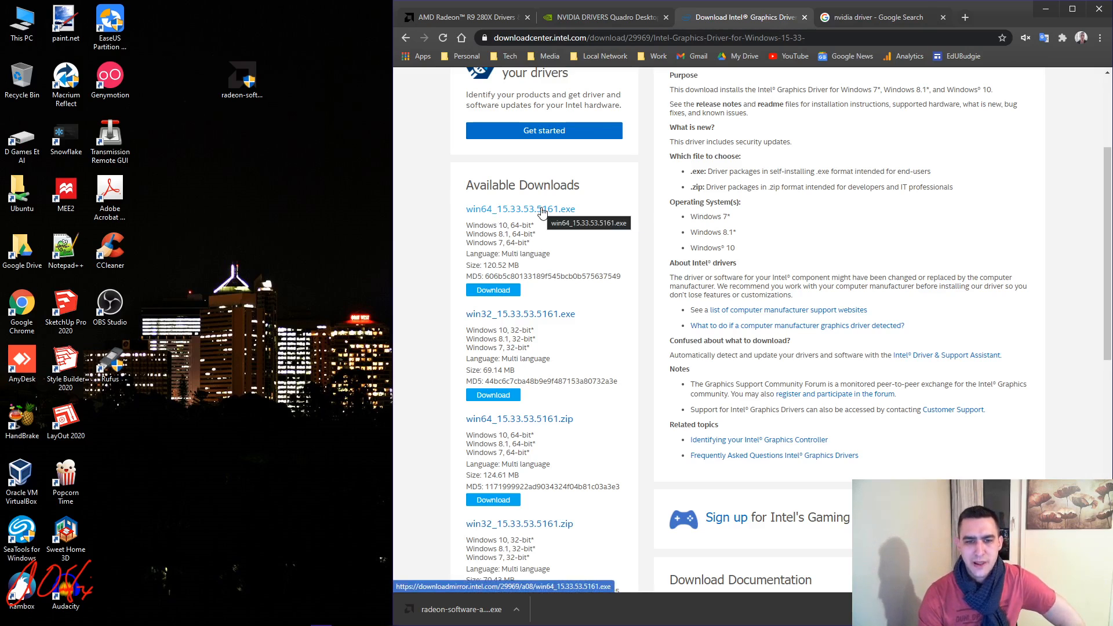
pyautogui.moveTo(521, 266); pyautogui.dragTo(457, 264)
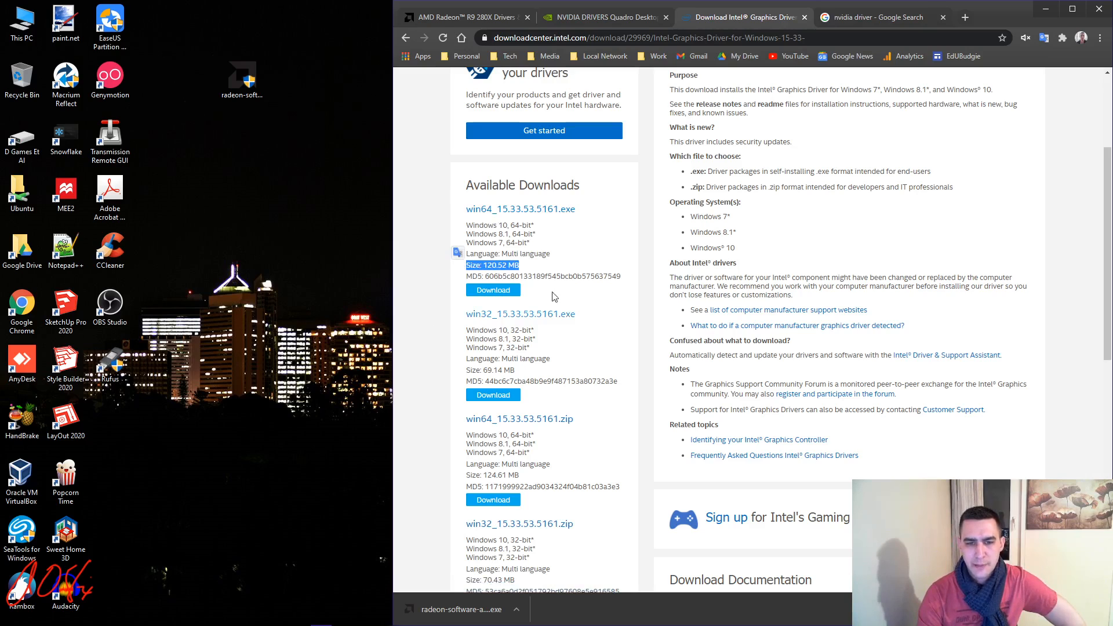
pyautogui.click(543, 274)
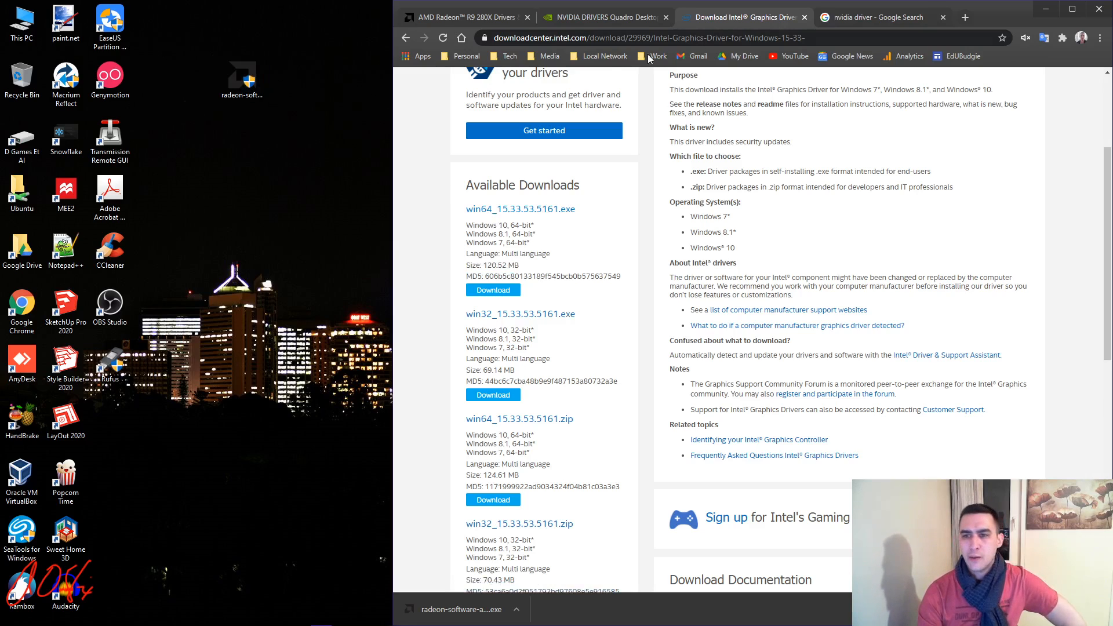
# - Close the Intel driver, NVIDIA search and NVIDIA driver pages, leaving only the AMD Radeon R9 280X page open
pyautogui.click(804, 17)
pyautogui.click(804, 17)
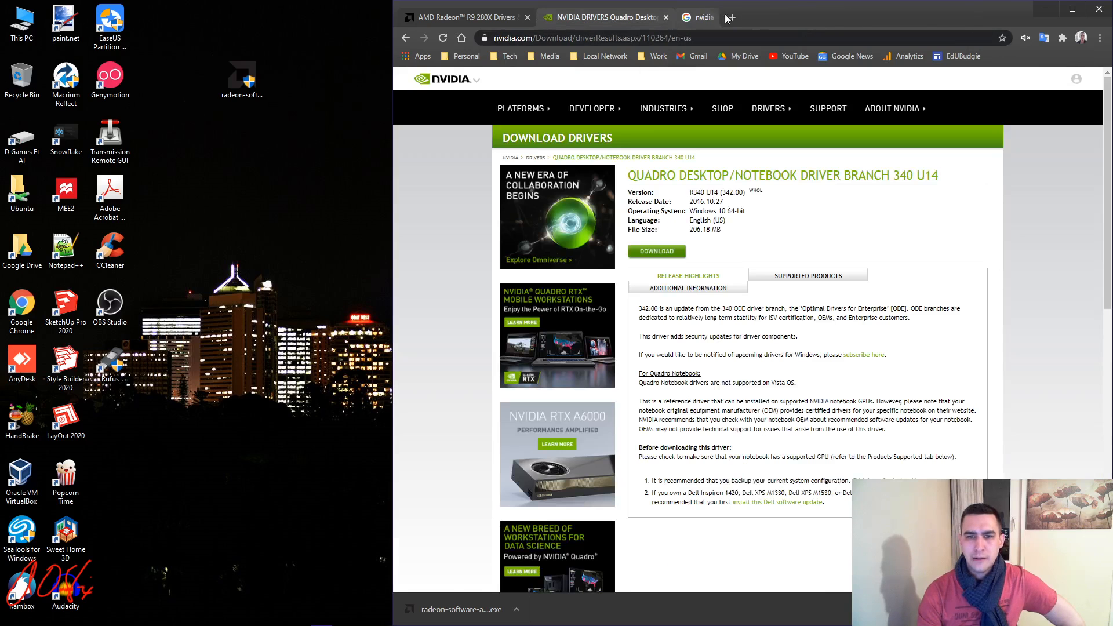
pyautogui.click(665, 18)
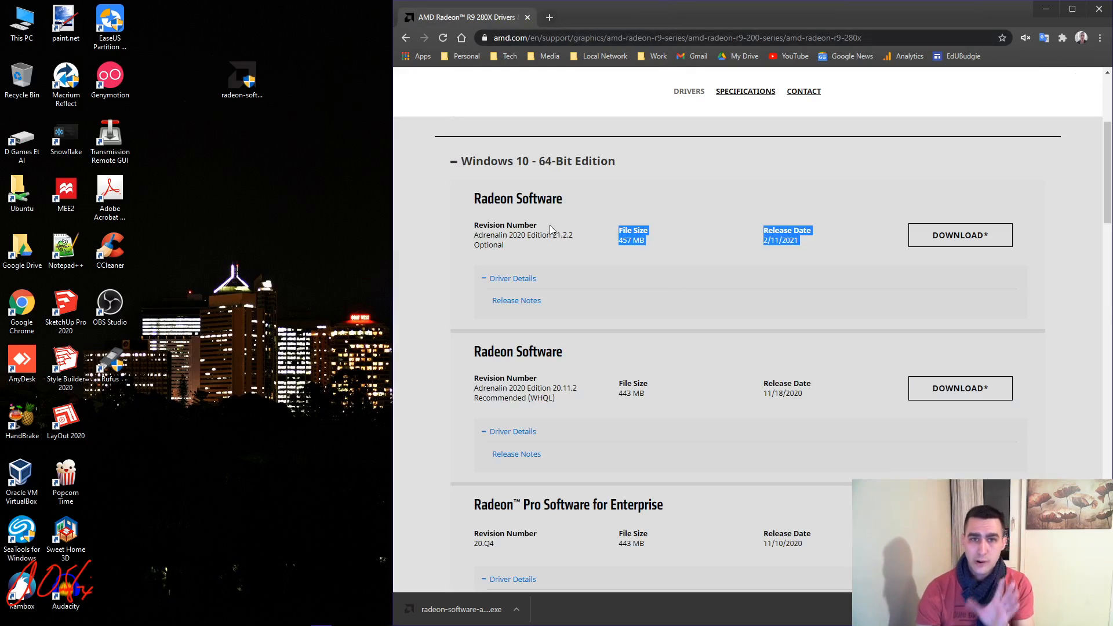
# - In the Radeon installer's compatibility properties, enable compatibility mode, choose Windows 7, and close the properties without applying the change
pyautogui.click(228, 93)
pyautogui.rightClick(228, 94)
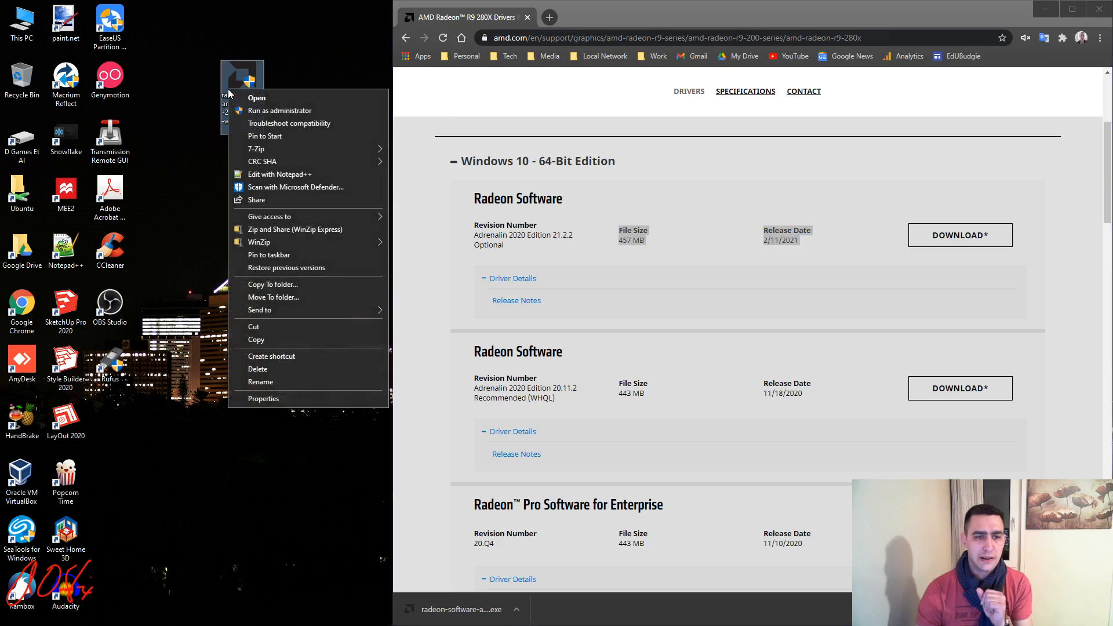
pyautogui.click(287, 398)
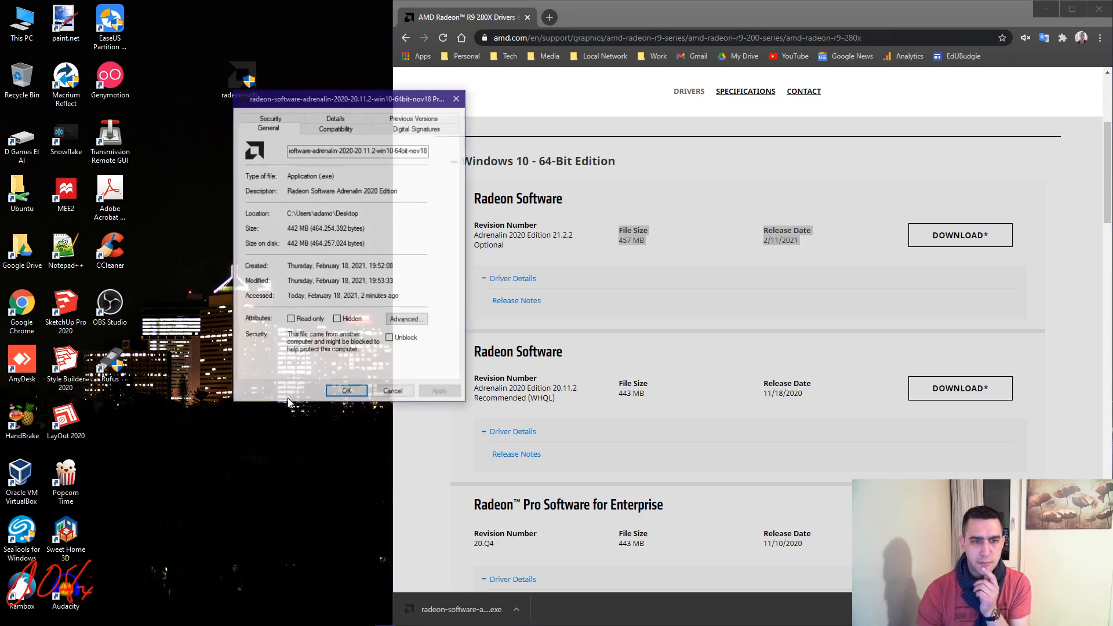
pyautogui.click(340, 130)
pyautogui.click(340, 118)
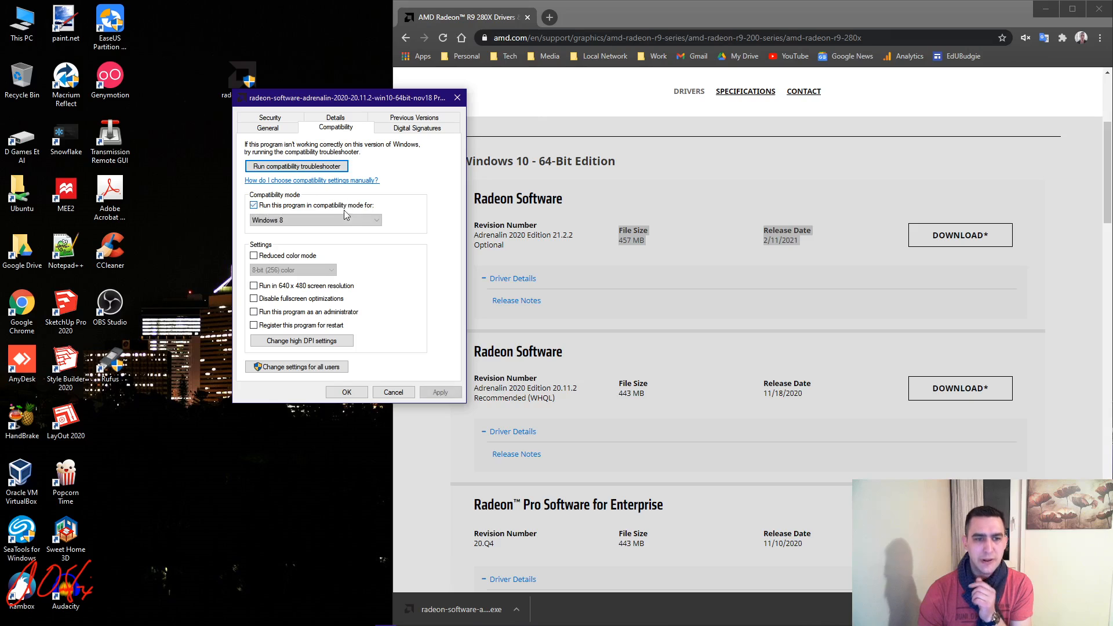
pyautogui.click(346, 206)
pyautogui.click(336, 220)
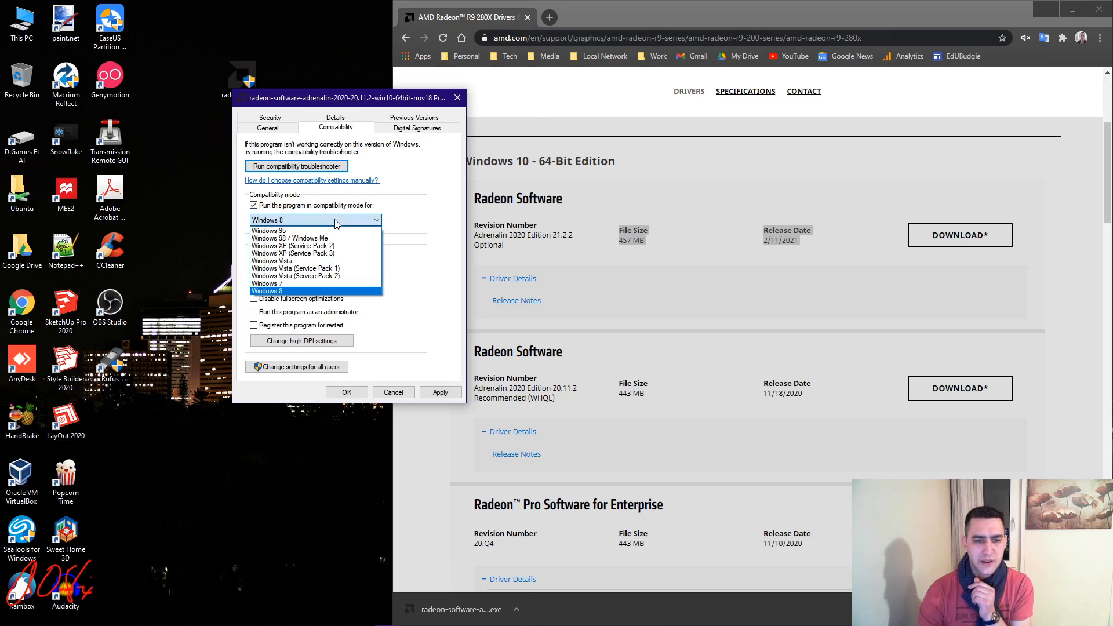
pyautogui.click(311, 284)
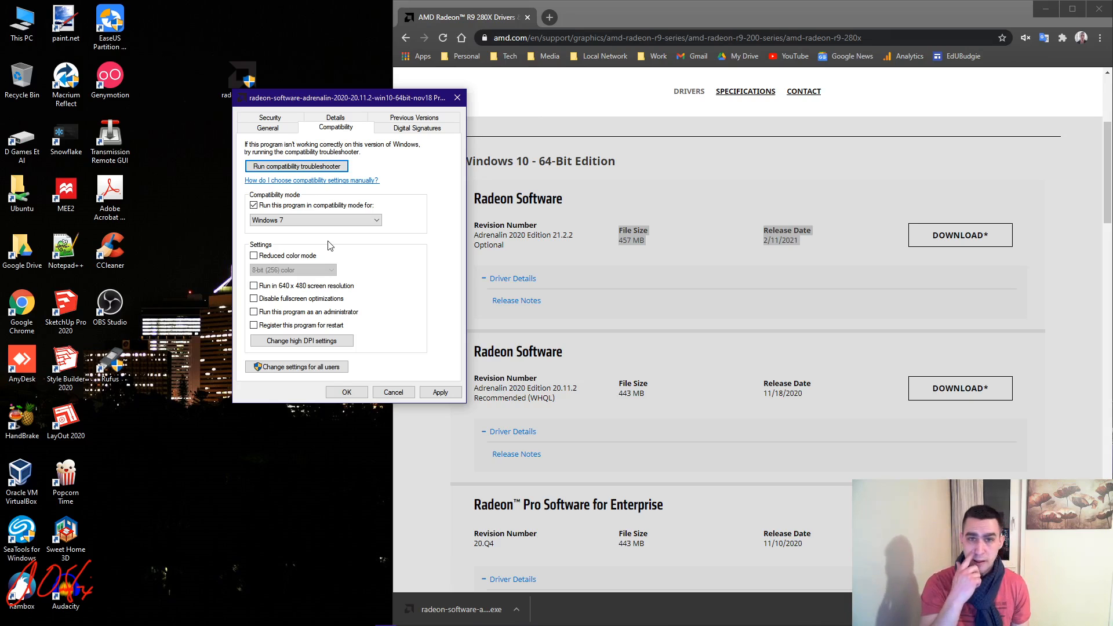
pyautogui.click(387, 392)
# - Launch the Radeon Software Adrenalin 2020 20.11.2 installer and inspect its full destination folder path
pyautogui.doubleClick(242, 78)
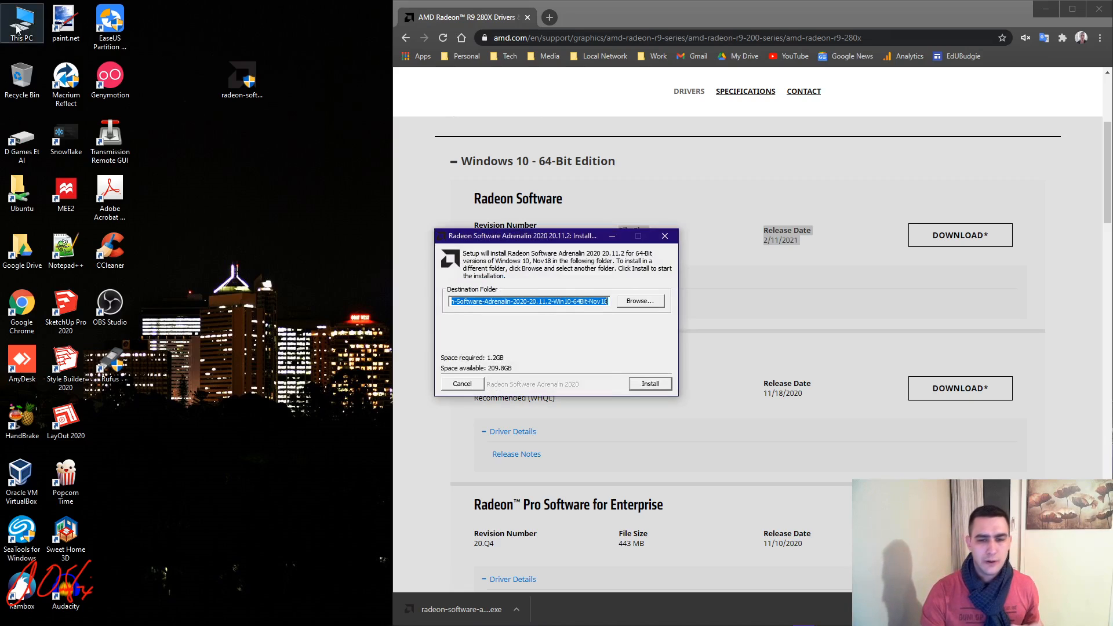
pyautogui.click(539, 301)
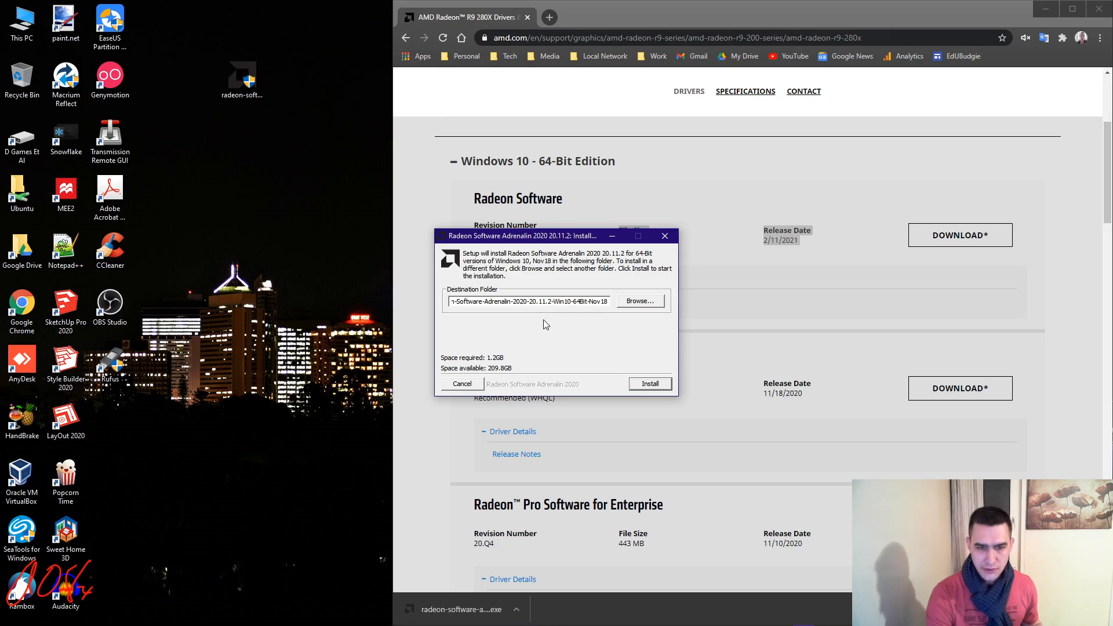
pyautogui.press('Home')
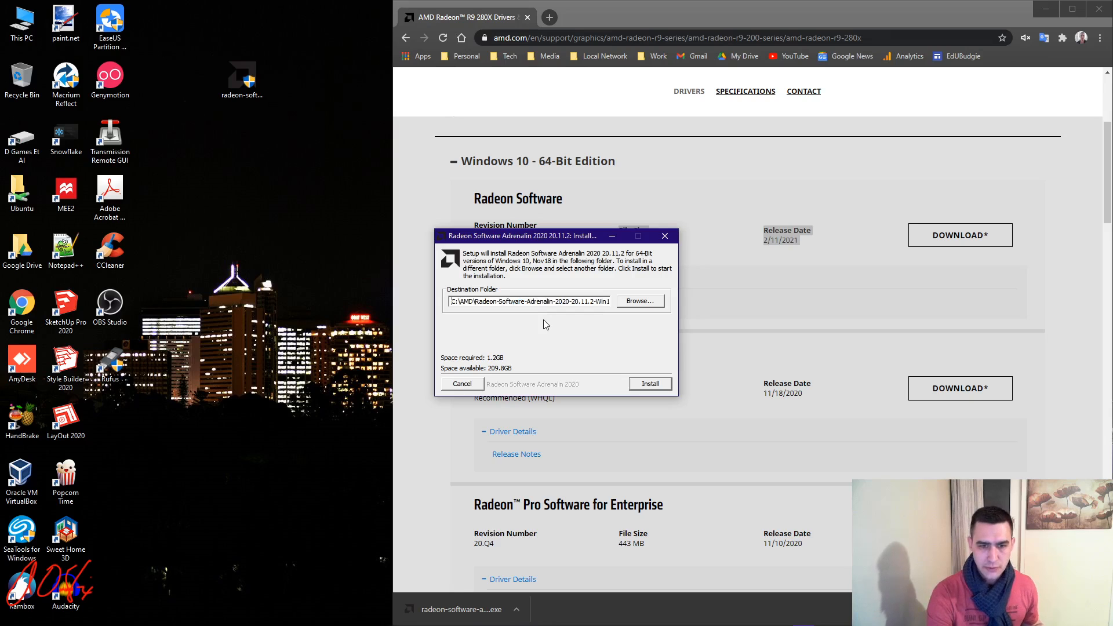
pyautogui.moveTo(558, 302); pyautogui.dragTo(593, 301)
# - Check the contents of Local Disk (C:) for the installer's AMD folder and close File Explorer
pyautogui.doubleClick(22, 22)
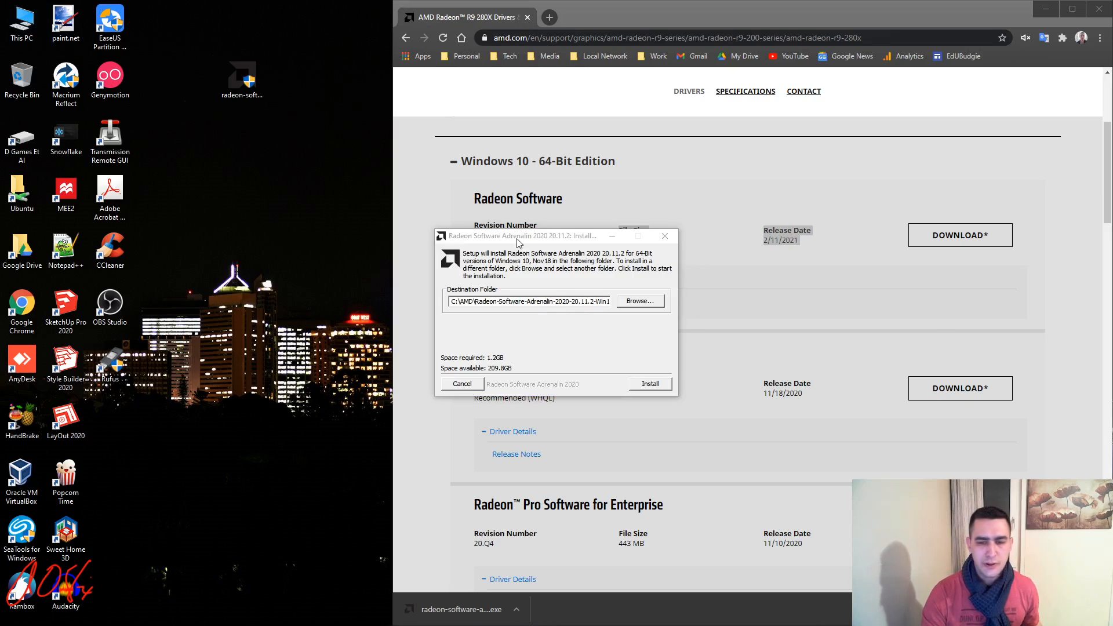
pyautogui.doubleClick(533, 398)
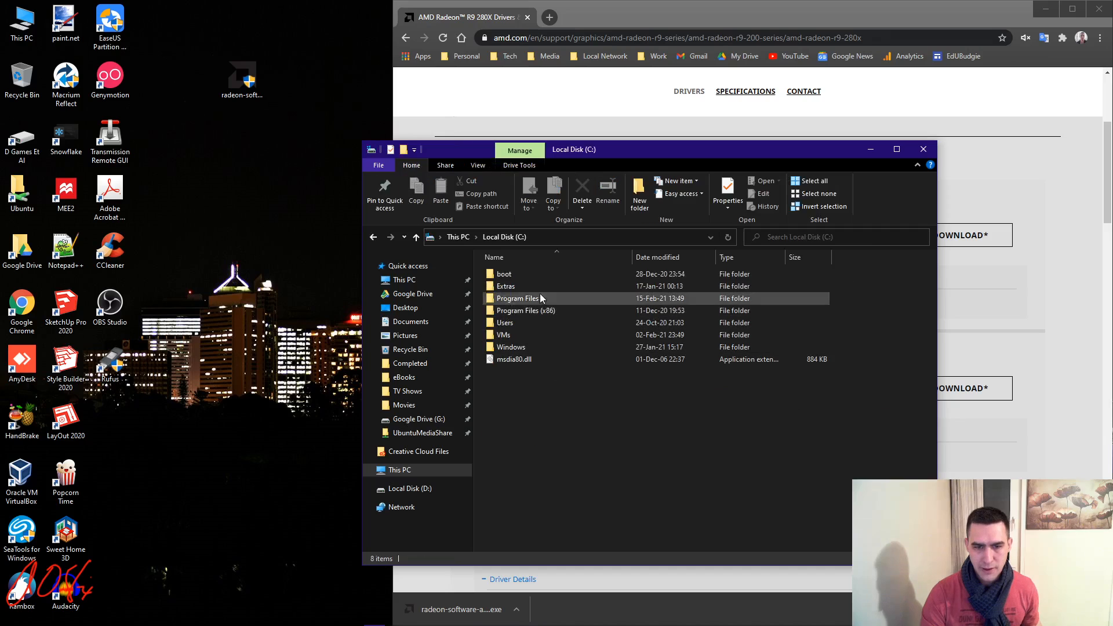
pyautogui.click(923, 149)
# - Open AMD Radeon Software from the desktop and look through its General settings
pyautogui.rightClick(302, 151)
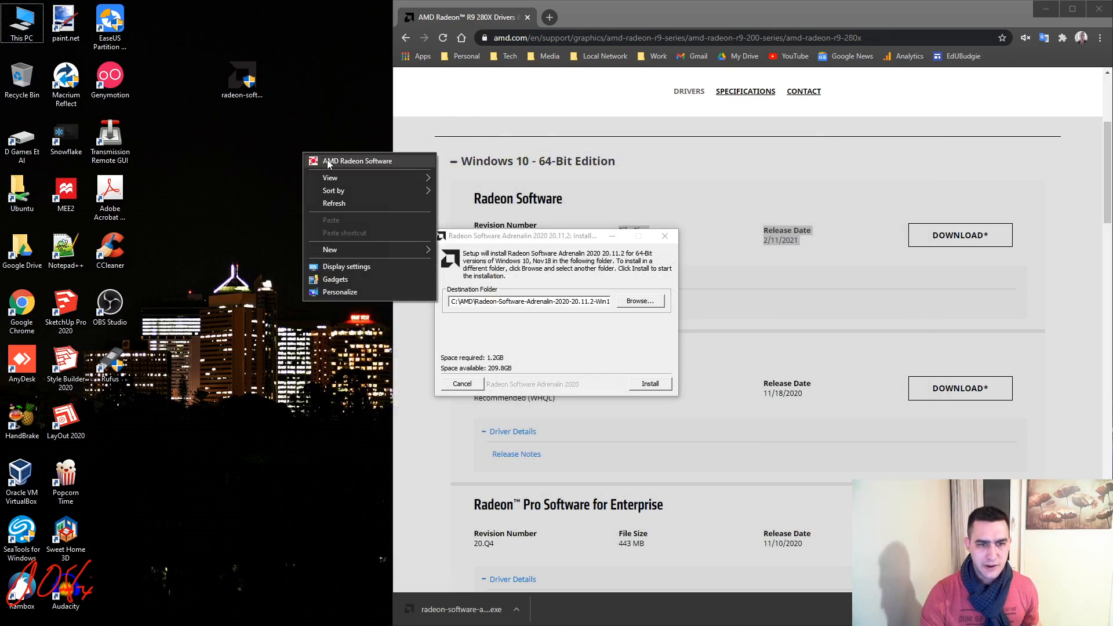
pyautogui.click(332, 162)
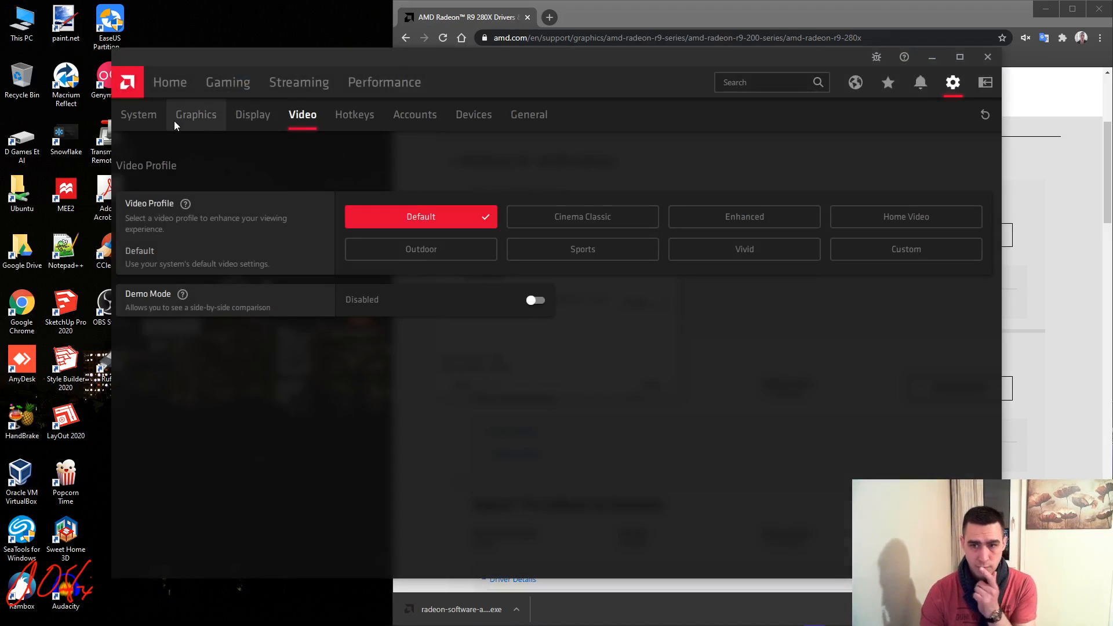
pyautogui.click(535, 114)
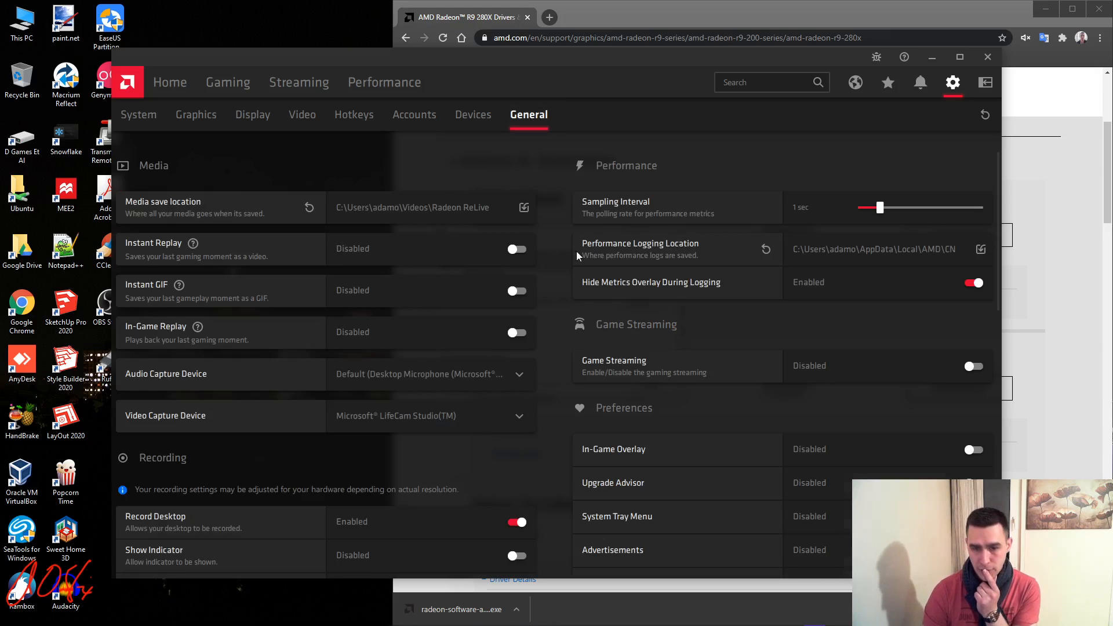
pyautogui.scroll(-2, 576, 304)
pyautogui.scroll(-12, 576, 304)
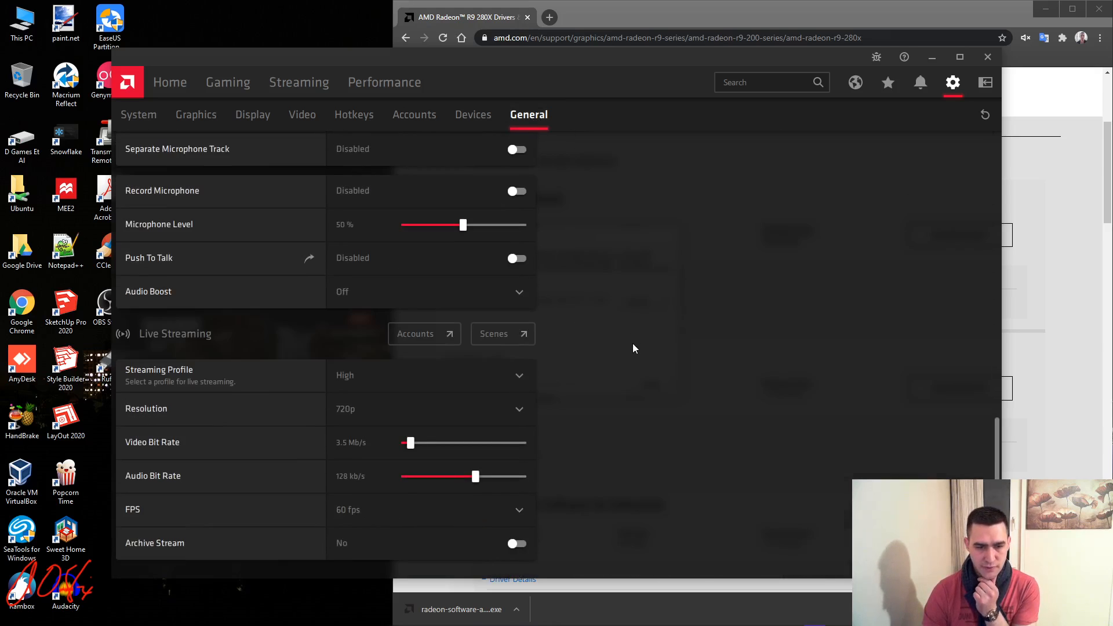
# - Check the driver version and available update on Radeon Software's home page, and open the Radeon Software Help Center
pyautogui.click(170, 82)
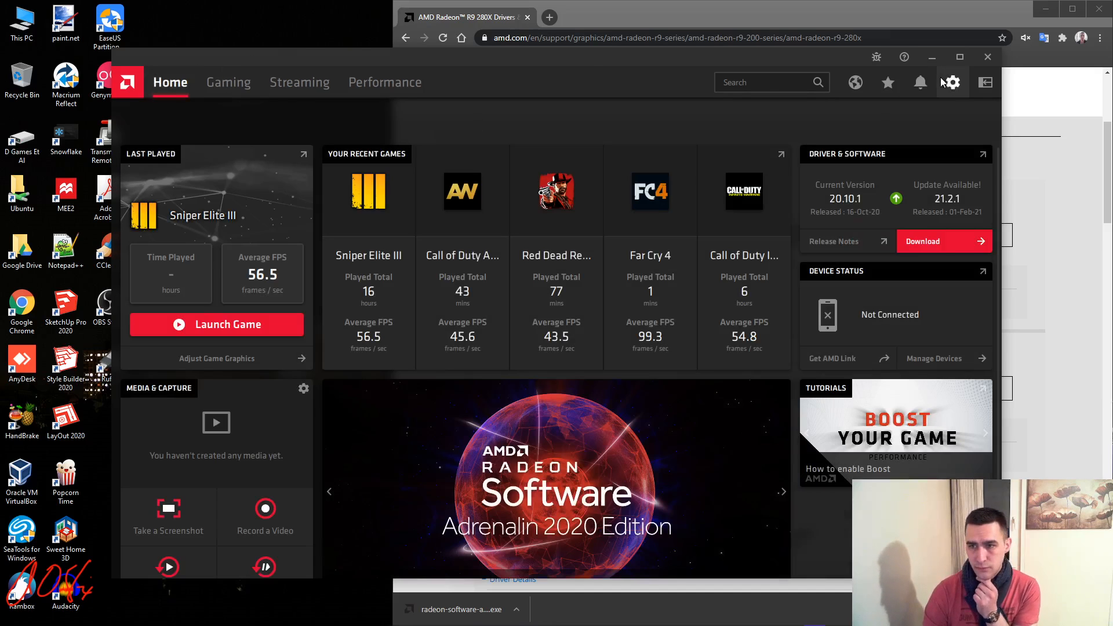
pyautogui.scroll(-1, 709, 338)
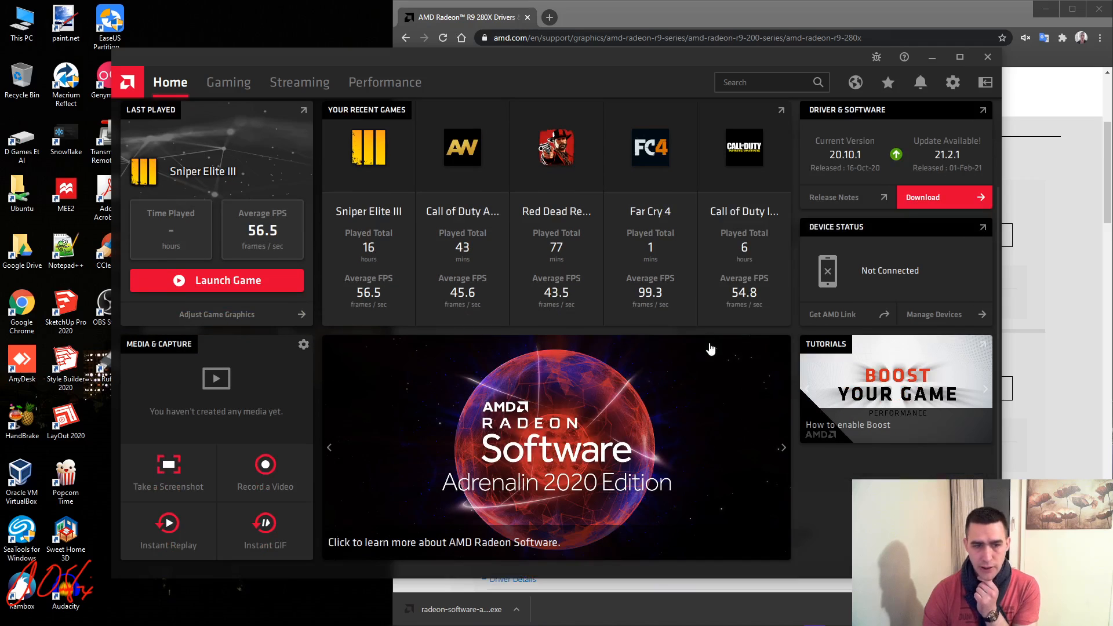
pyautogui.scroll(1, 710, 348)
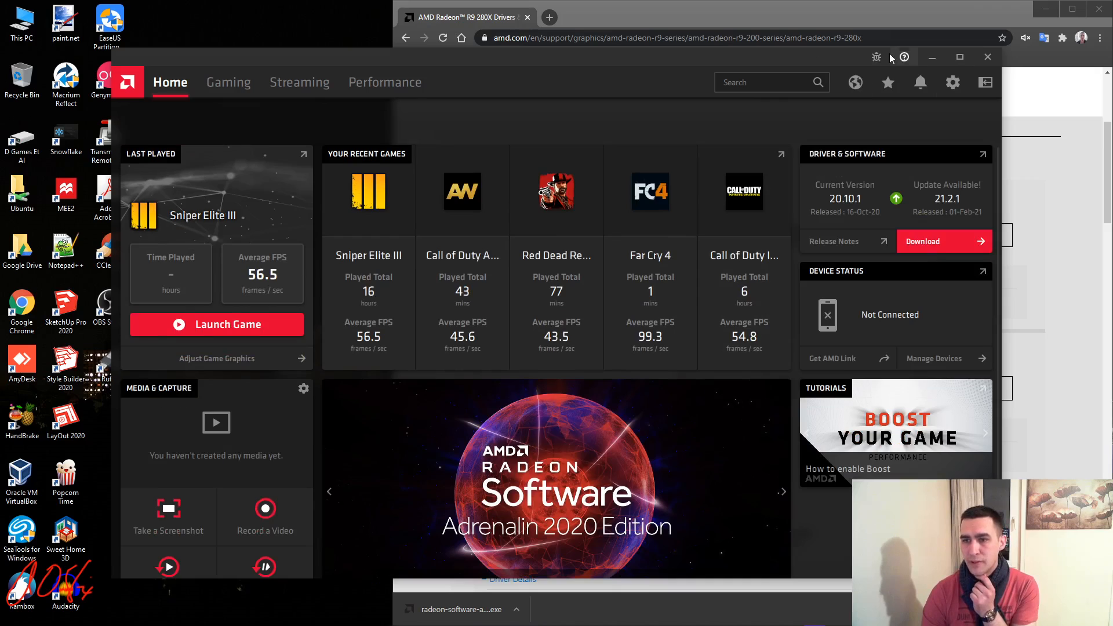
pyautogui.click(907, 57)
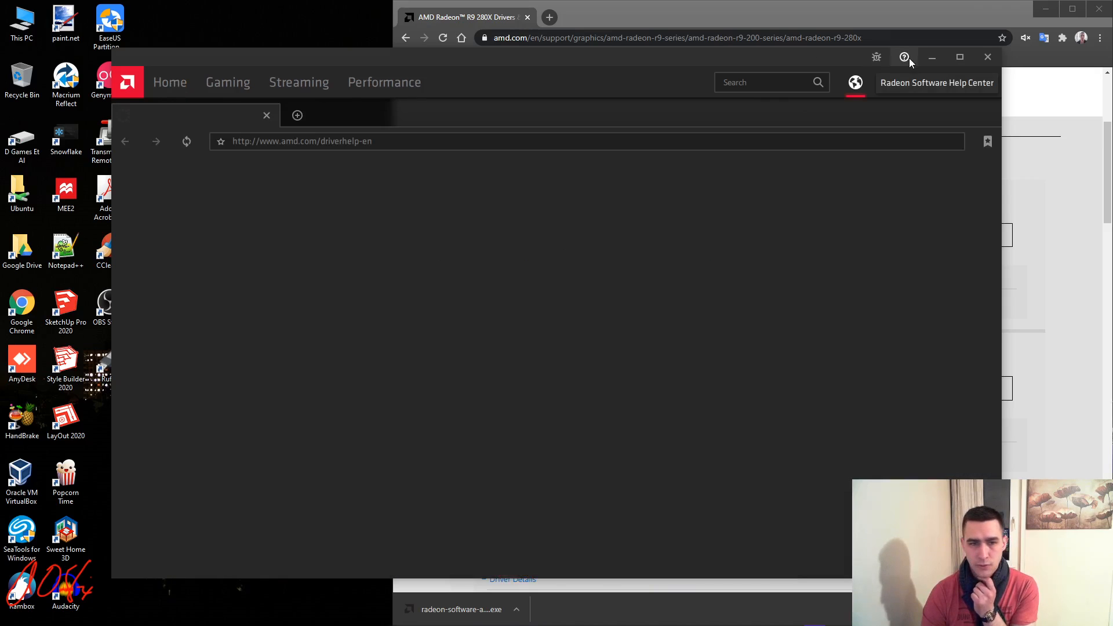
# - Close Radeon Software and extract the Radeon Software Adrenalin 2020 20.11.2 installer files to the default destination folder
pyautogui.click(266, 114)
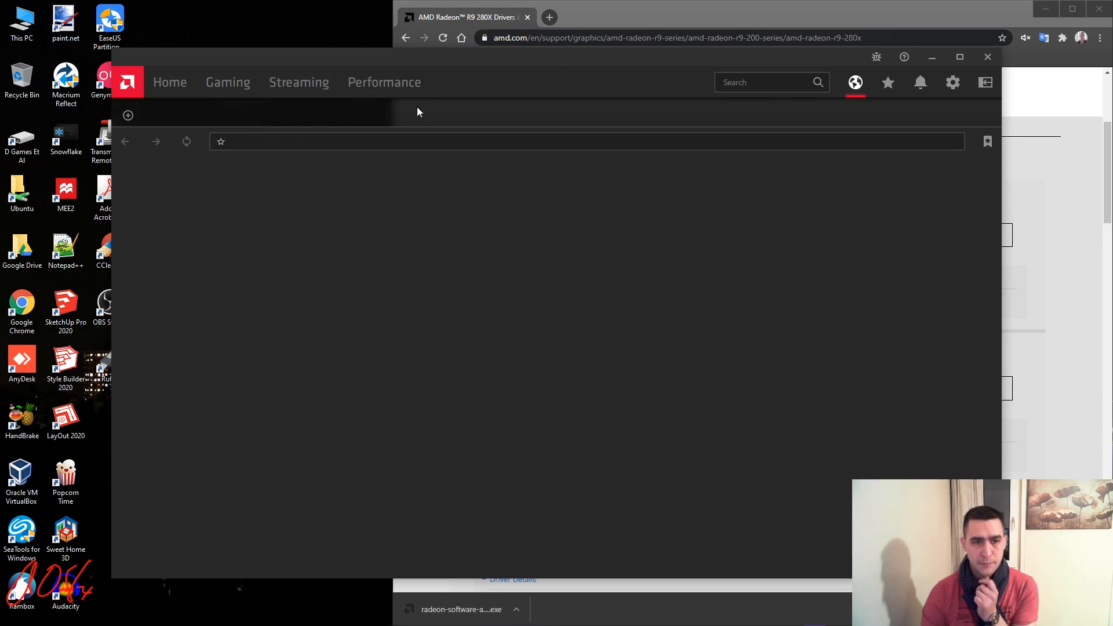
pyautogui.click(986, 58)
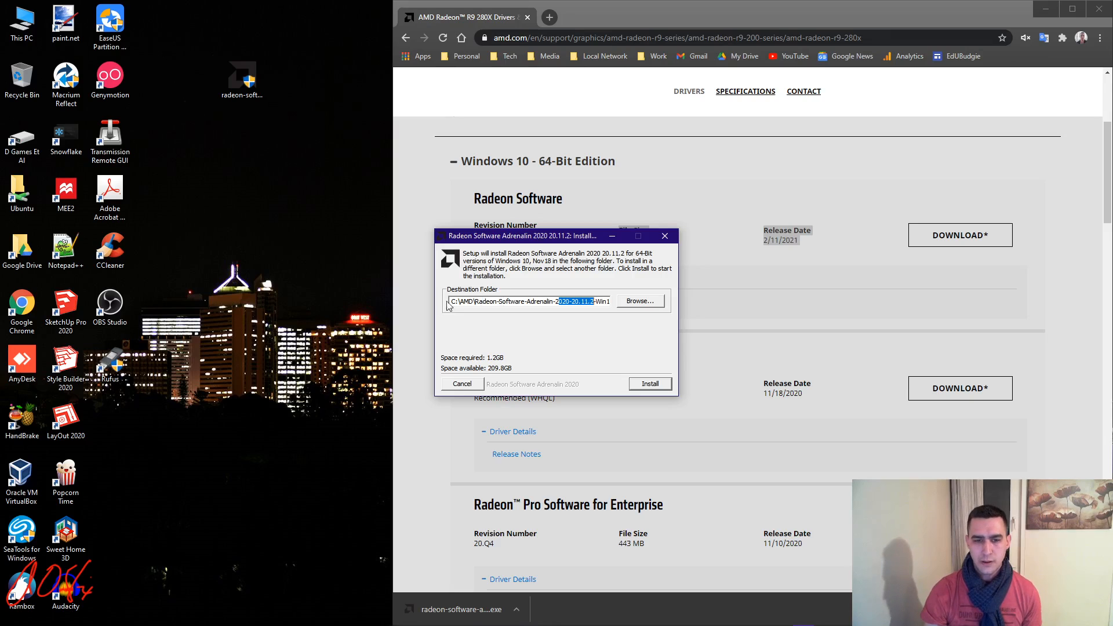
pyautogui.moveTo(450, 300); pyautogui.dragTo(597, 318)
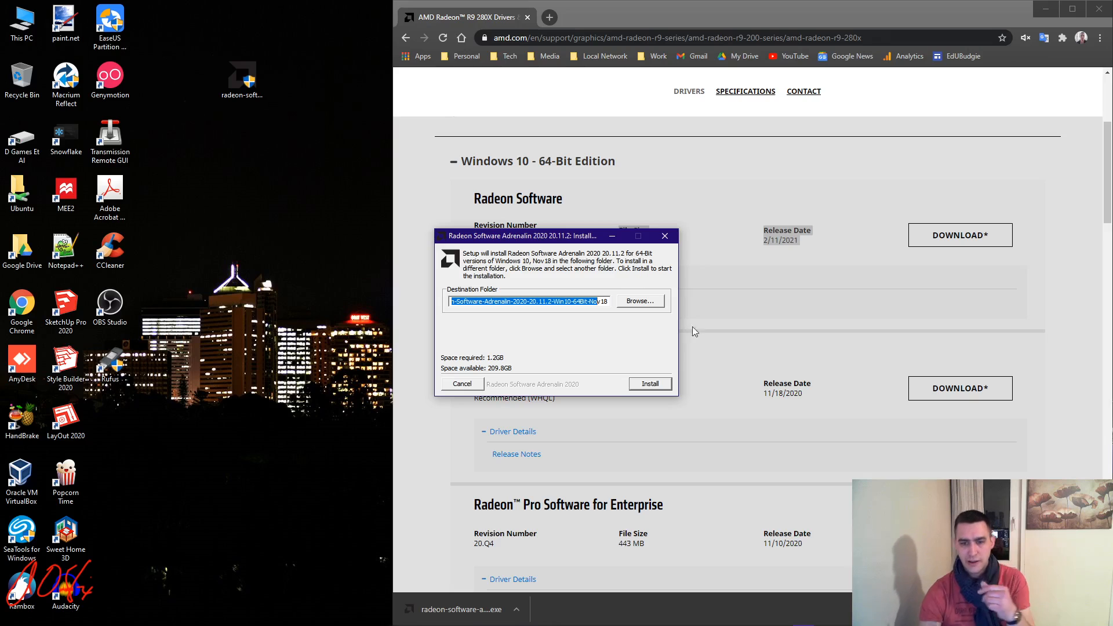
pyautogui.click(659, 384)
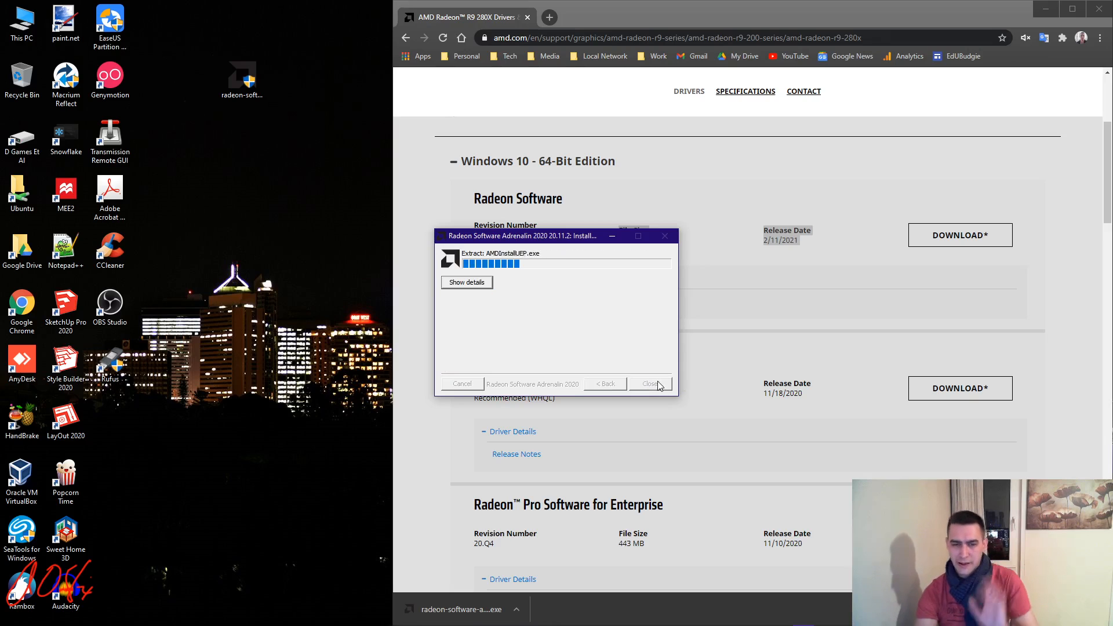
# - Open the Radeon-Software-Adrenalin-2020-20.11.2-Win10-64Bit-Nov18 folder inside C:\AMD to check the files being extracted
pyautogui.doubleClick(26, 21)
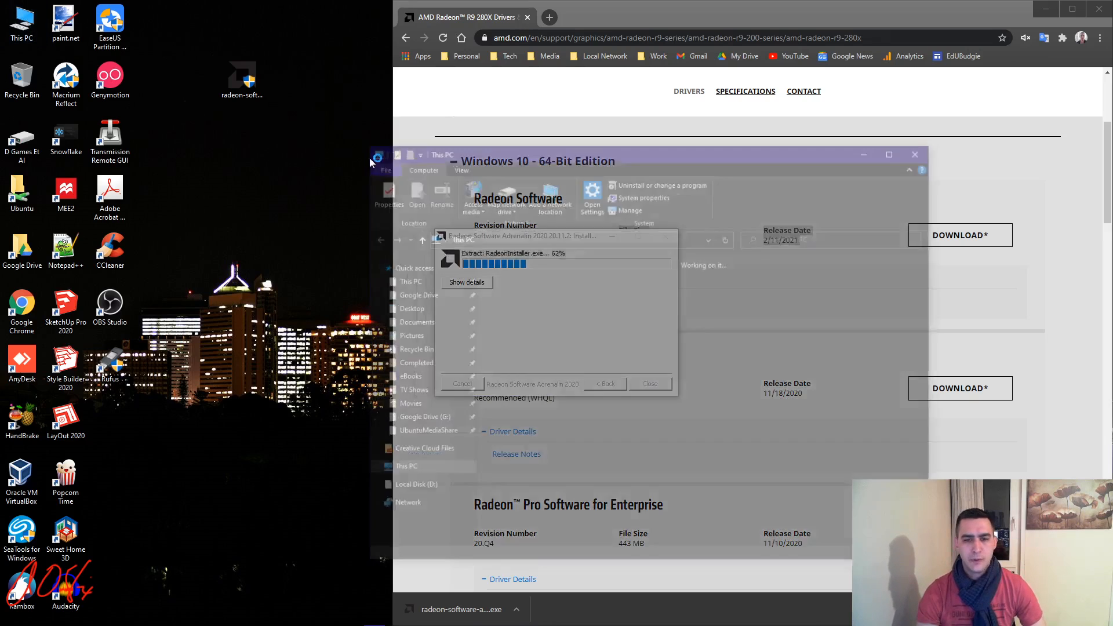
pyautogui.doubleClick(566, 404)
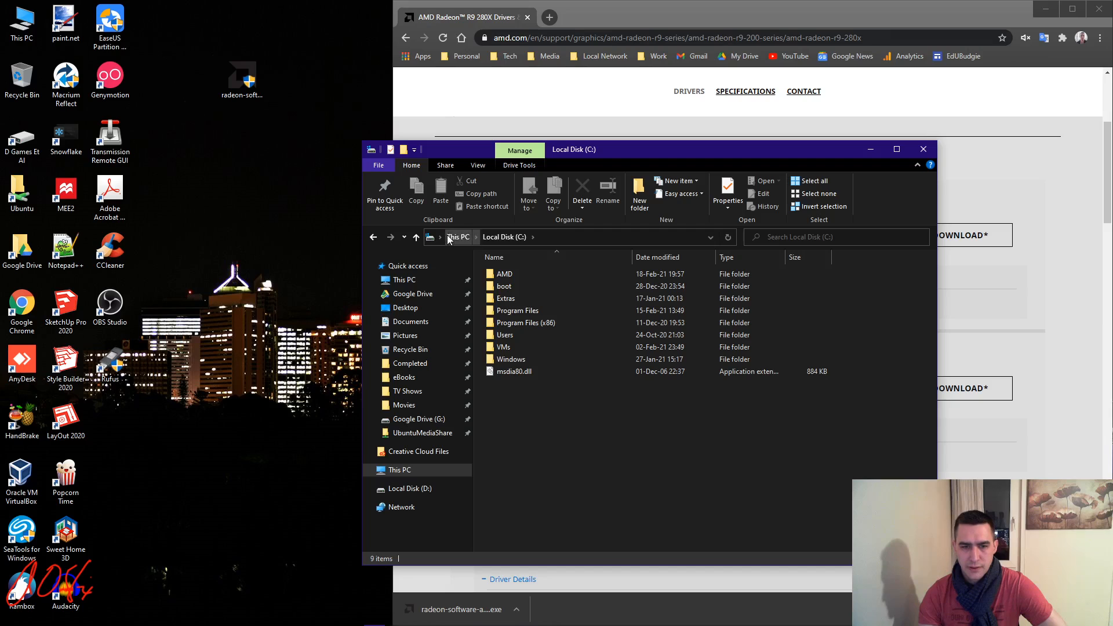
pyautogui.doubleClick(545, 274)
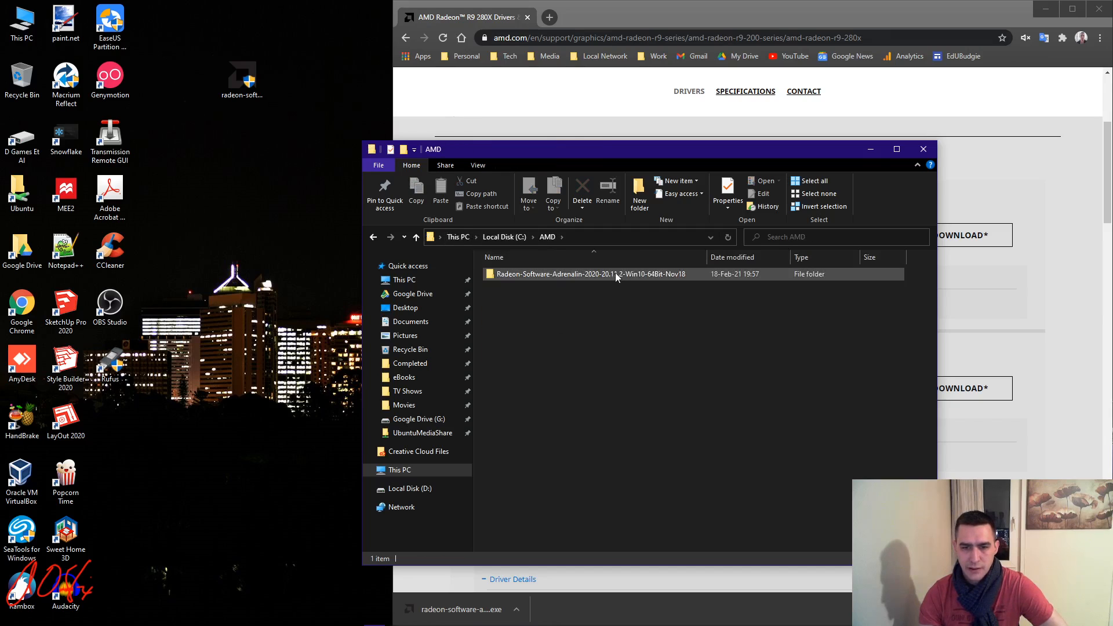
pyautogui.doubleClick(664, 274)
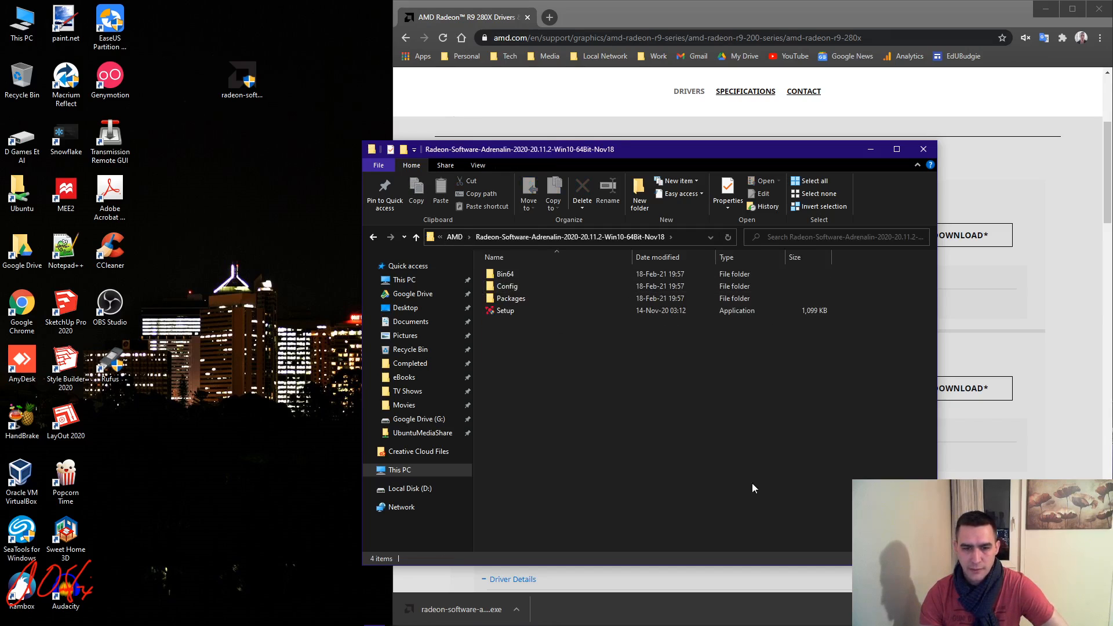
# - Arrange the File Explorer and extraction windows side by side and go back to the AMD folder
pyautogui.moveTo(638, 150); pyautogui.dragTo(901, 345)
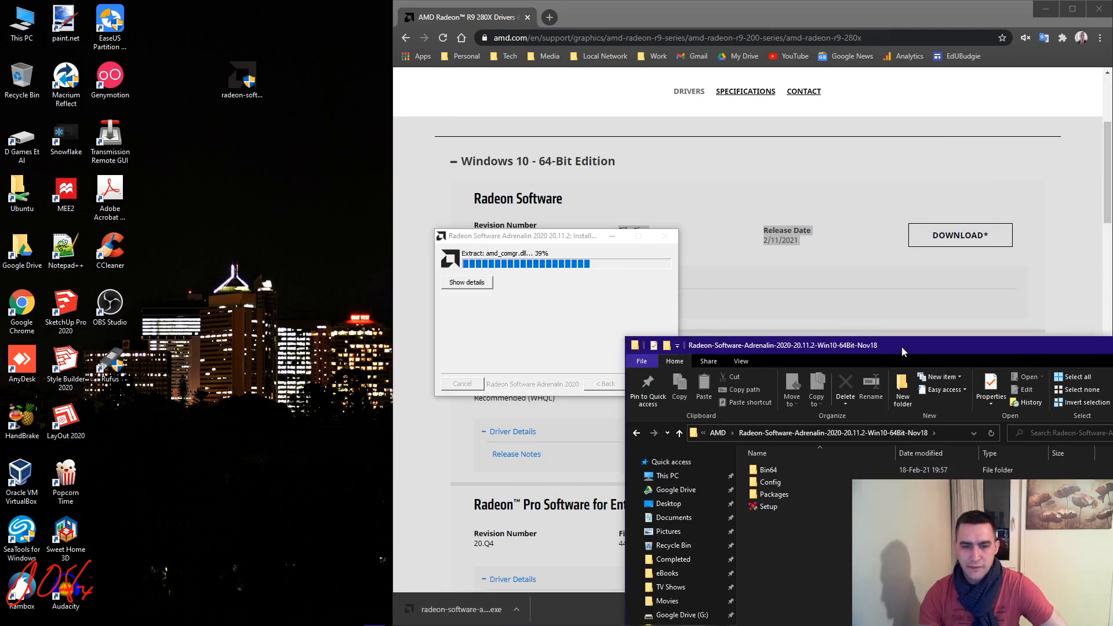
pyautogui.moveTo(571, 237); pyautogui.dragTo(237, 258)
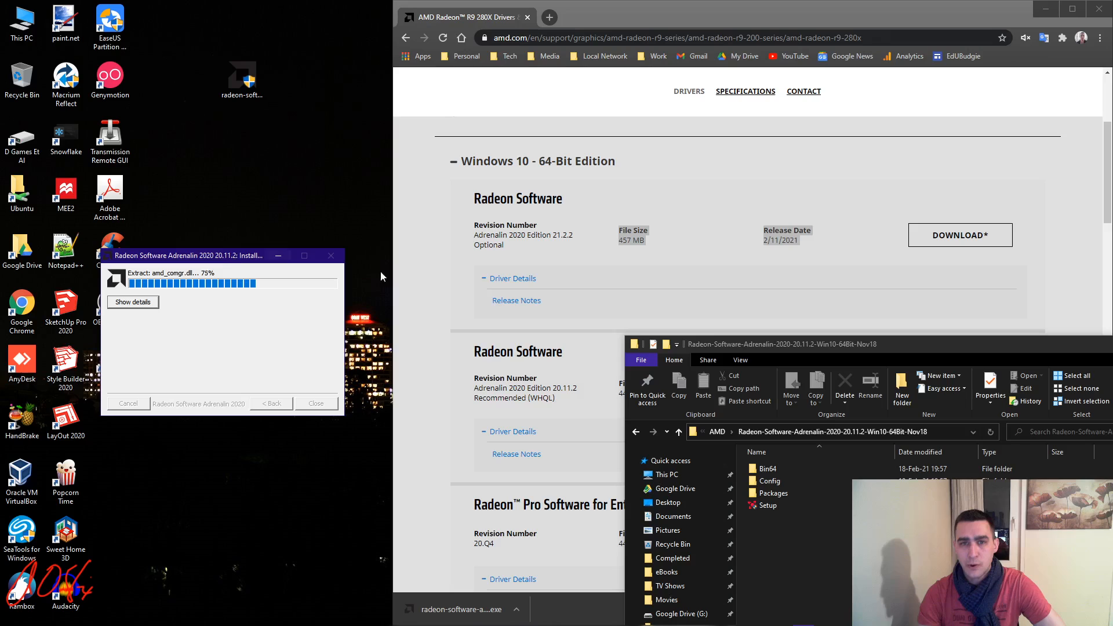
pyautogui.moveTo(819, 343); pyautogui.dragTo(516, 125)
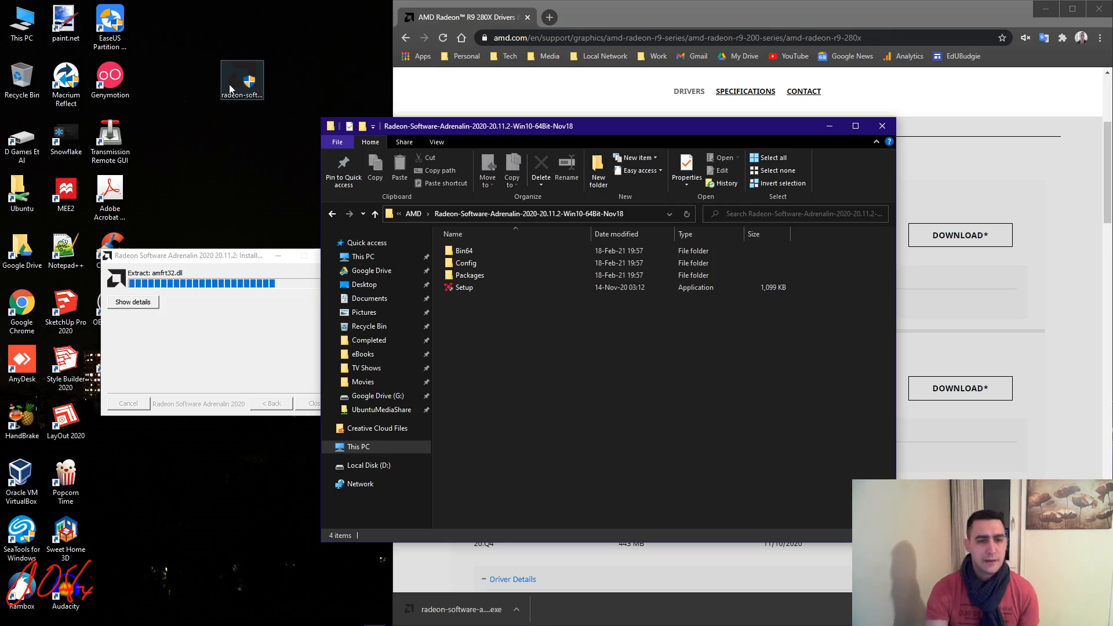
pyautogui.moveTo(218, 256); pyautogui.dragTo(162, 253)
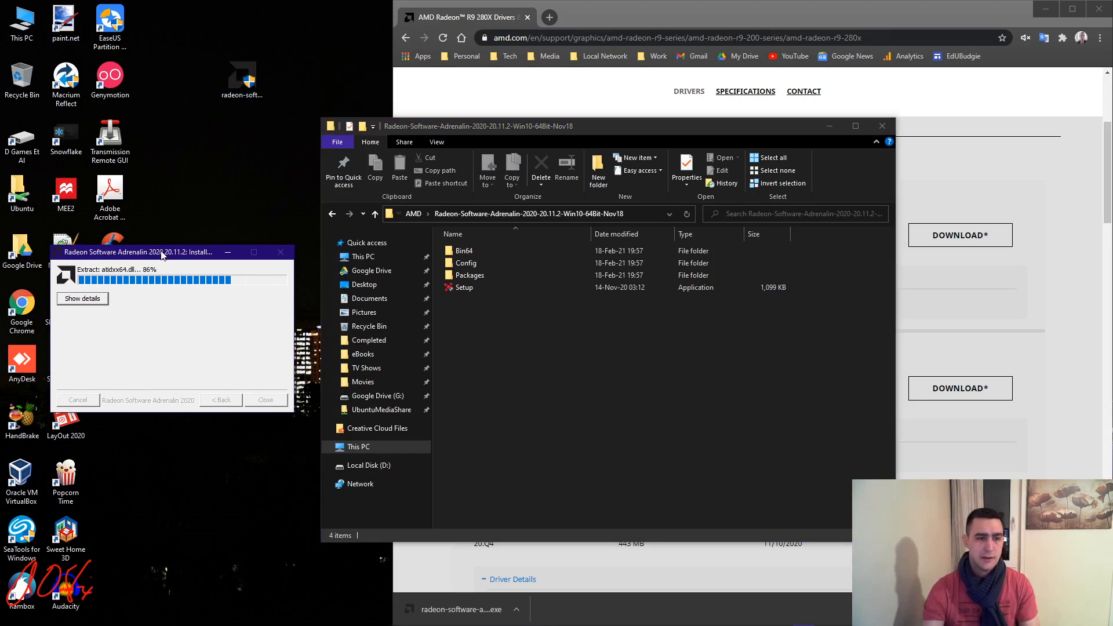
pyautogui.click(332, 214)
pyautogui.click(491, 319)
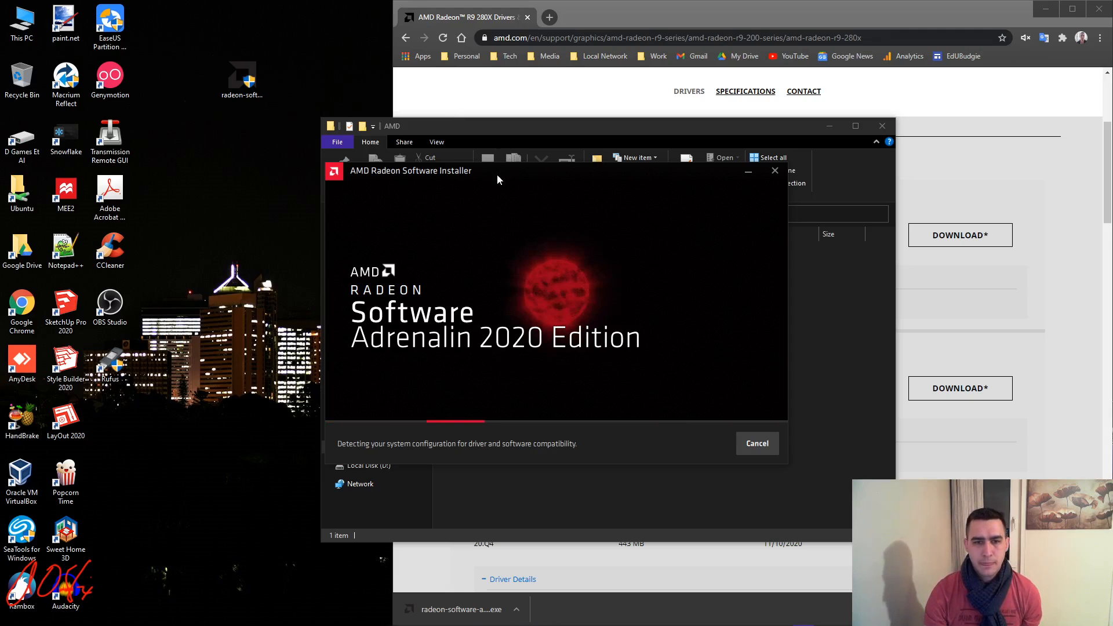
# - Review the additional options in the AMD Radeon Software Installer, including install location and factory reset, and quit the installation
pyautogui.moveTo(497, 178); pyautogui.dragTo(200, 165)
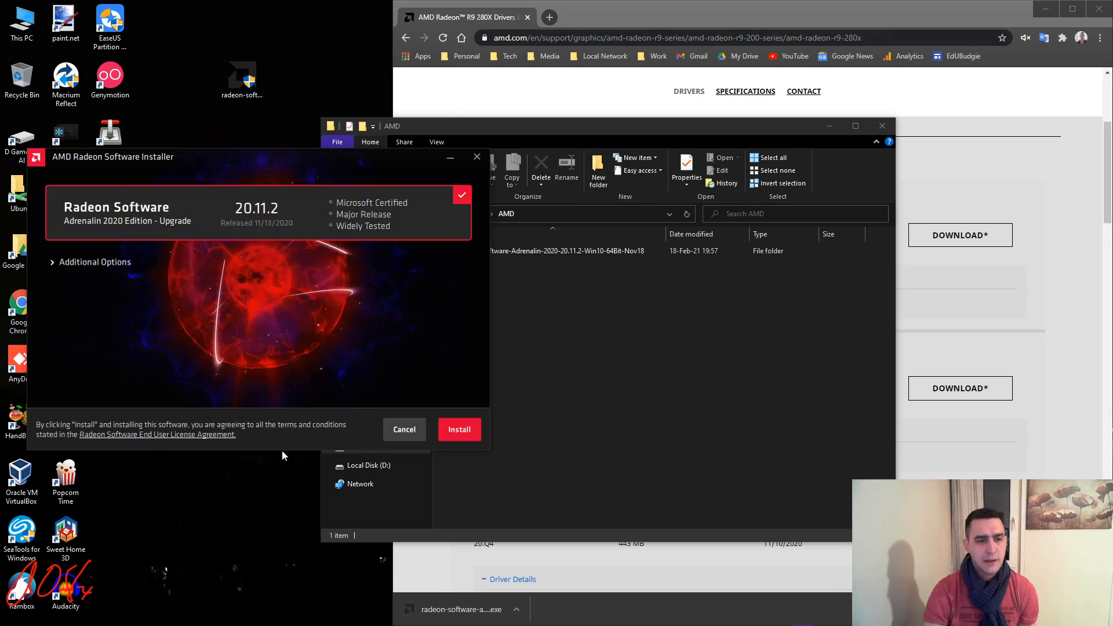
pyautogui.click(54, 262)
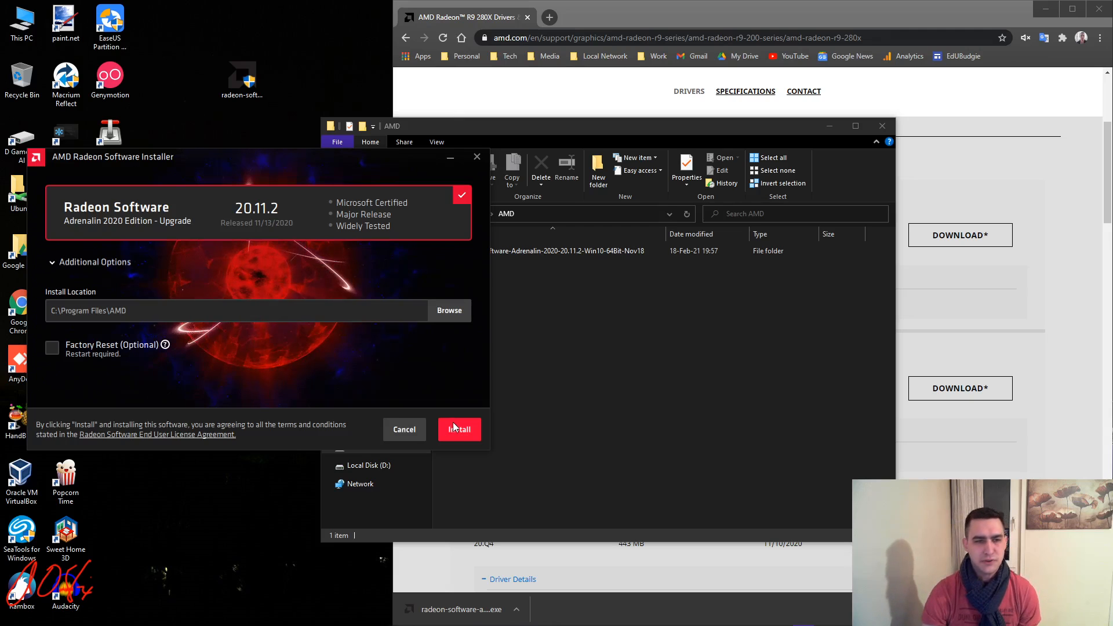
pyautogui.click(474, 158)
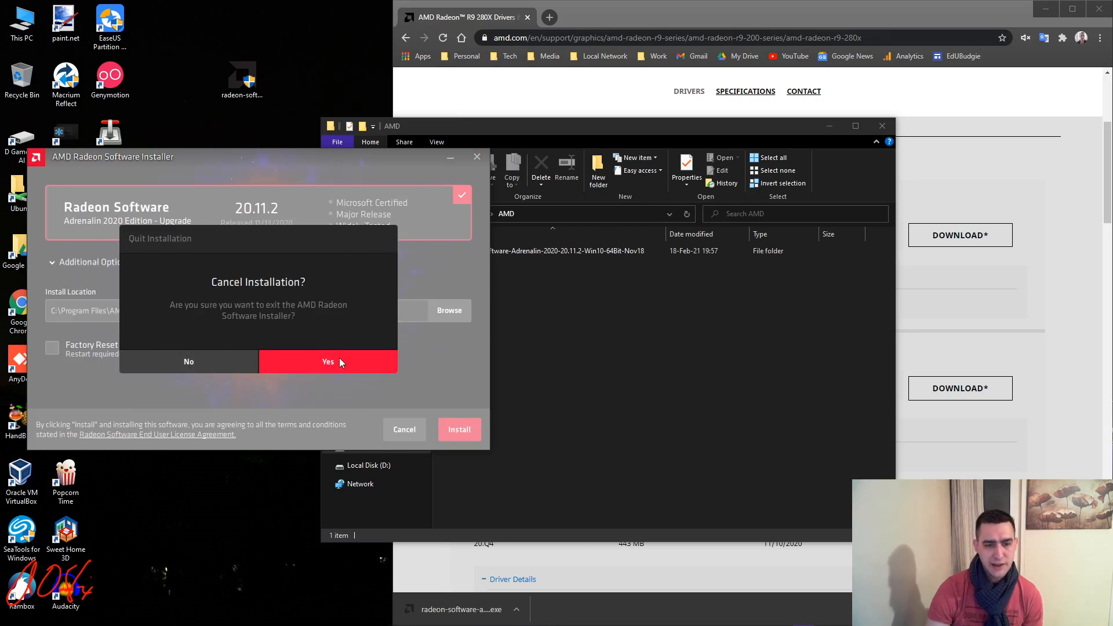
pyautogui.click(325, 362)
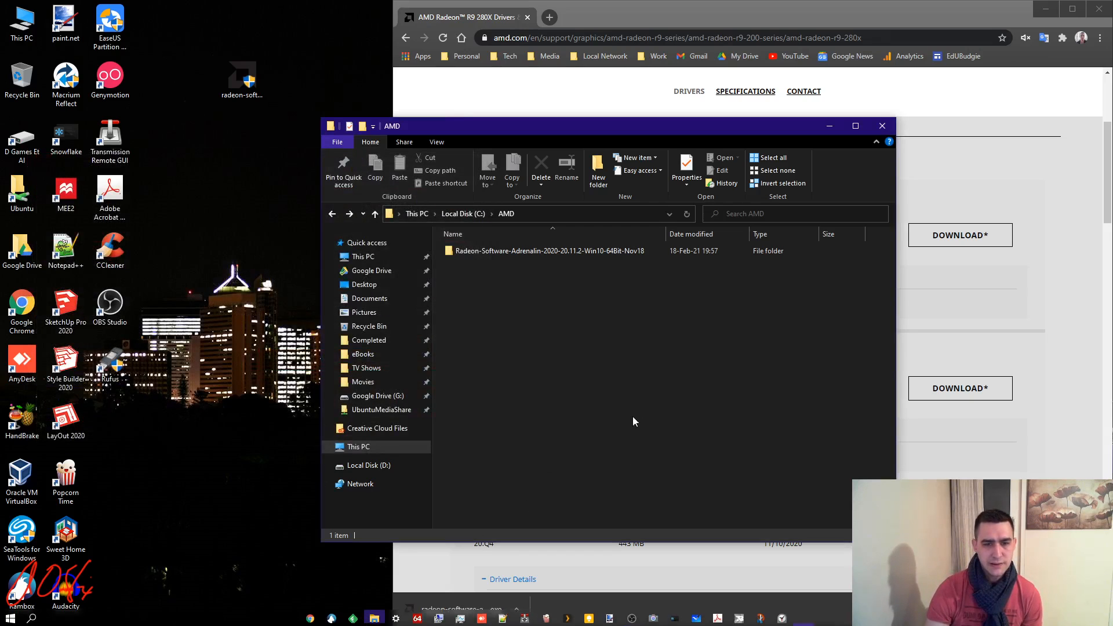
# - Return to the root of Local Disk (C:) in File Explorer and locate the AMD folder
pyautogui.doubleClick(475, 254)
pyautogui.hotkey('alt', 'Up')
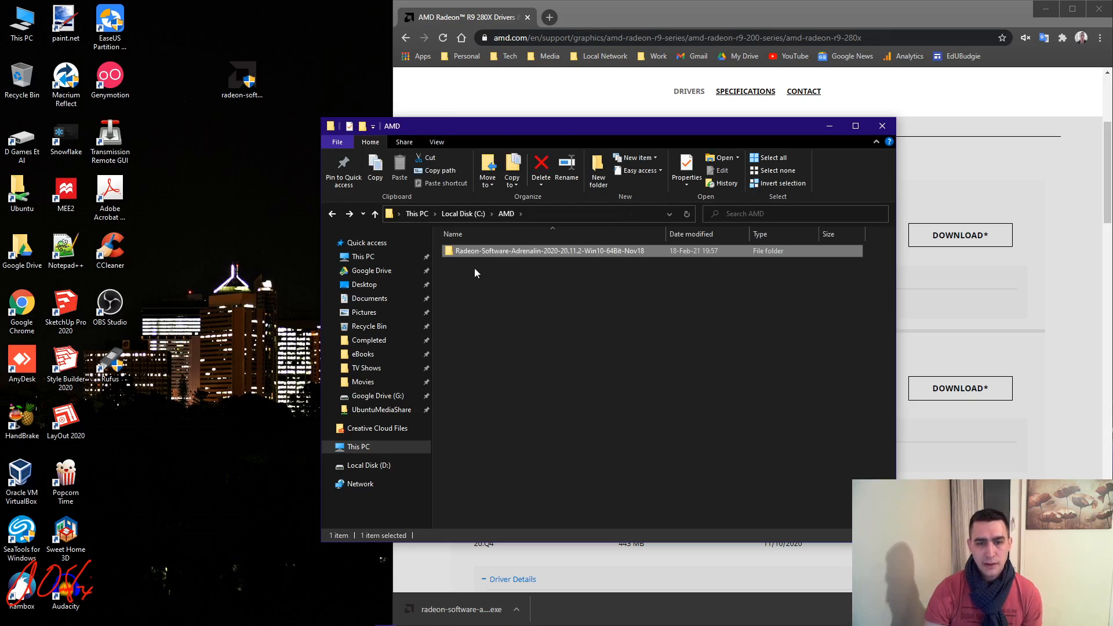
pyautogui.click(455, 214)
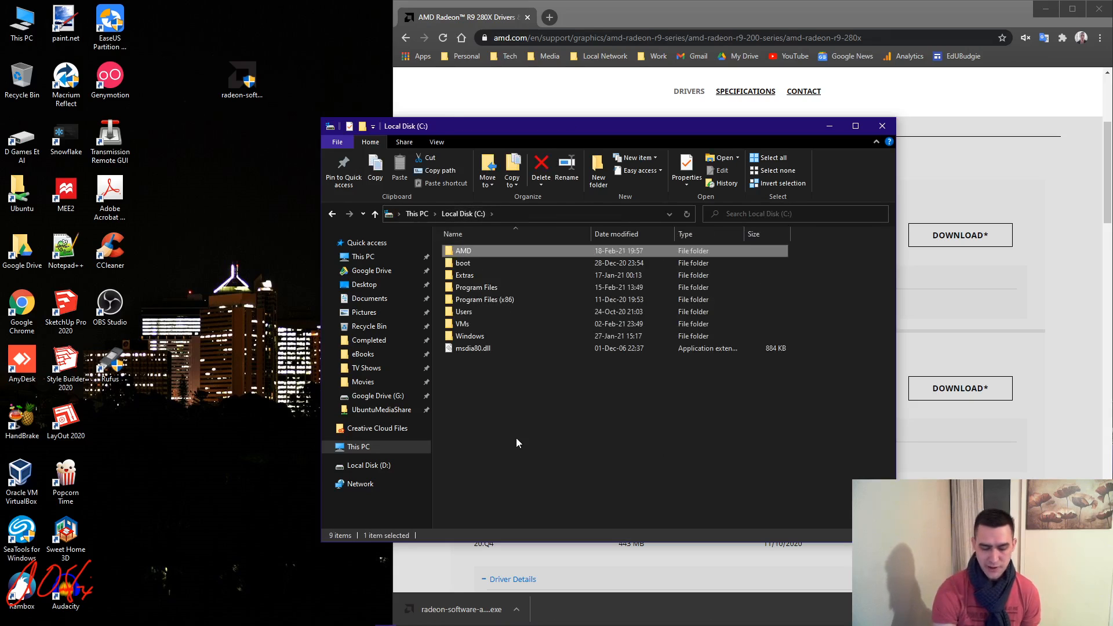
pyautogui.click(555, 410)
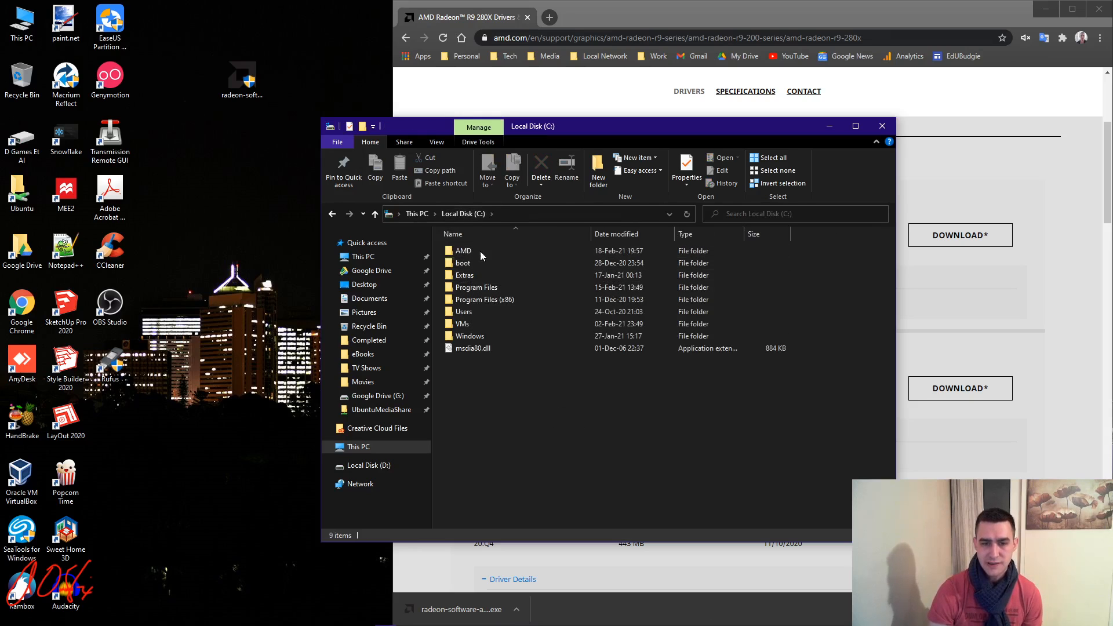
pyautogui.click(483, 250)
pyautogui.click(505, 409)
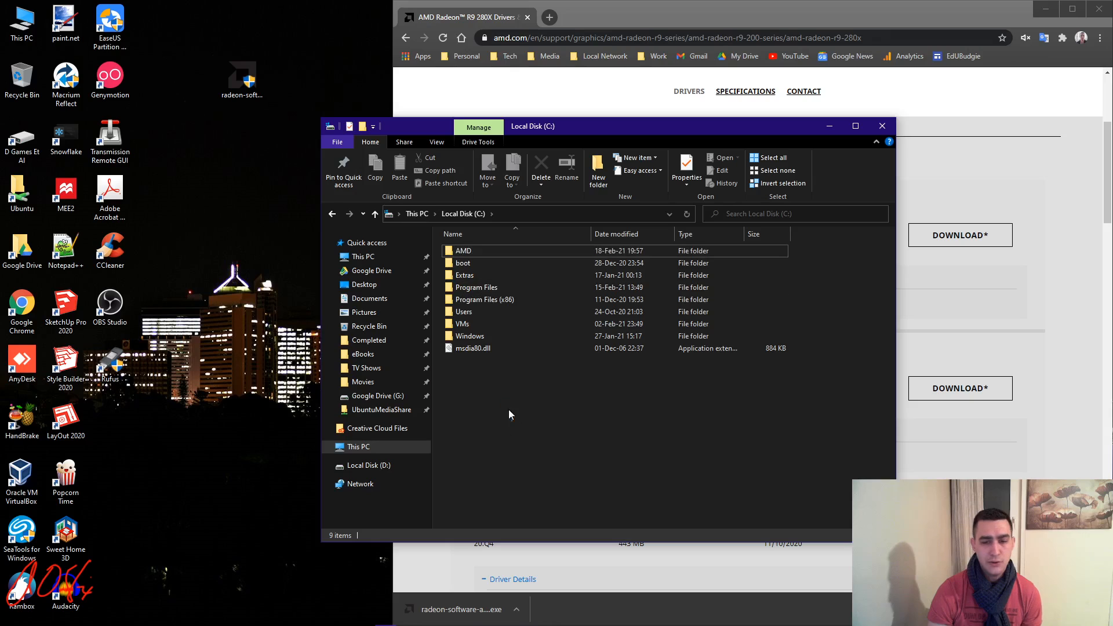
pyautogui.moveTo(509, 415); pyautogui.dragTo(577, 435)
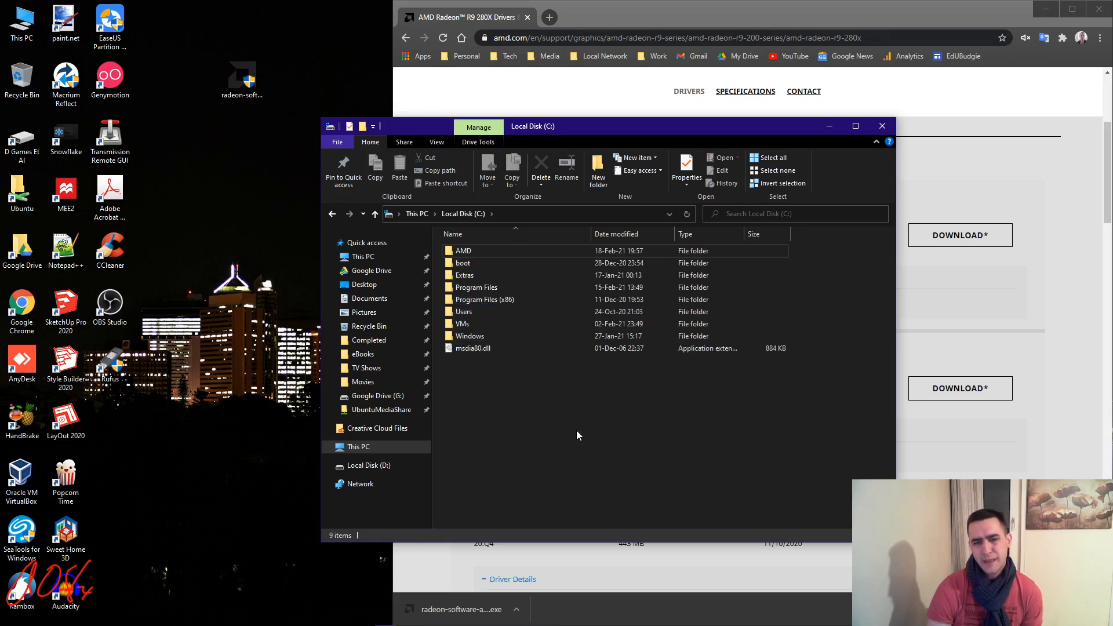
# - Permanently delete the AMD folder from Local Disk (C:) with administrator permission and close File Explorer
pyautogui.click(502, 248)
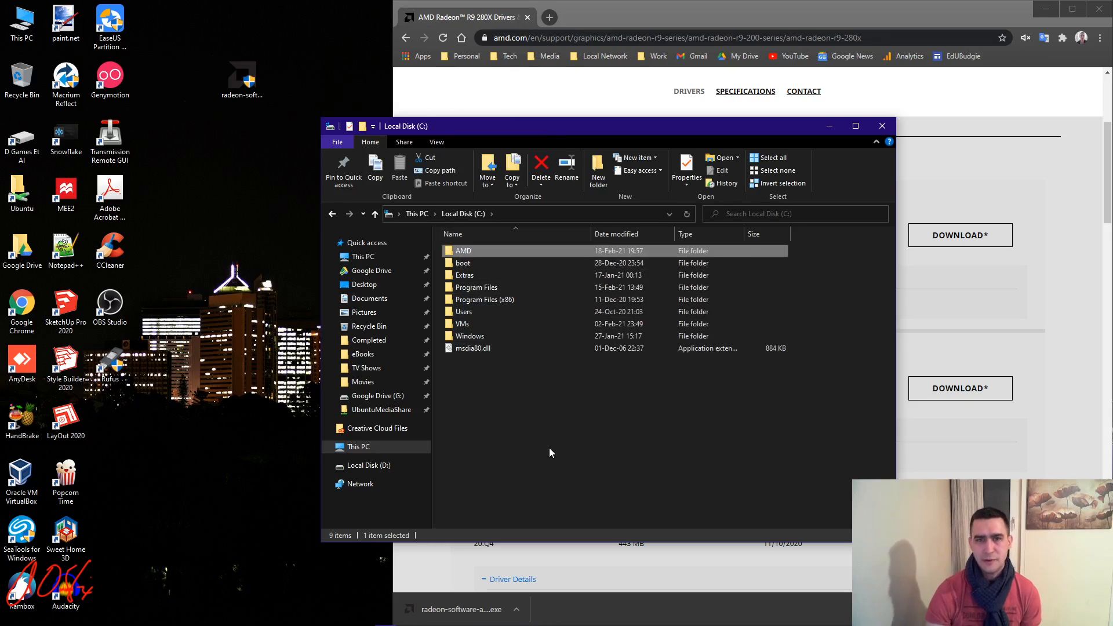
pyautogui.hotkey('shift', 'Delete')
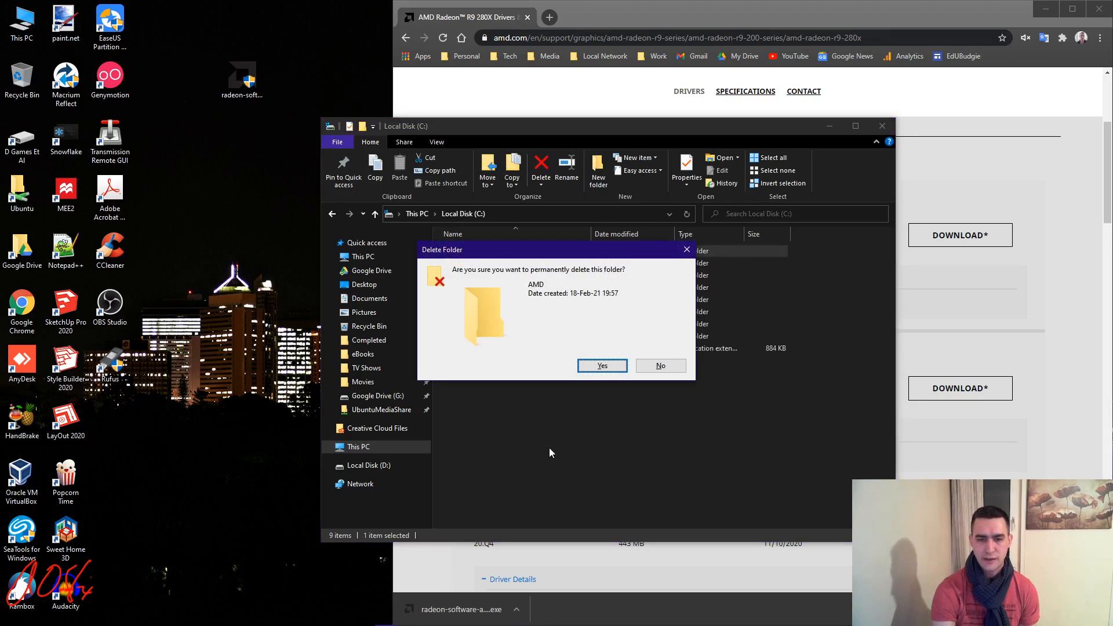
pyautogui.press('Return')
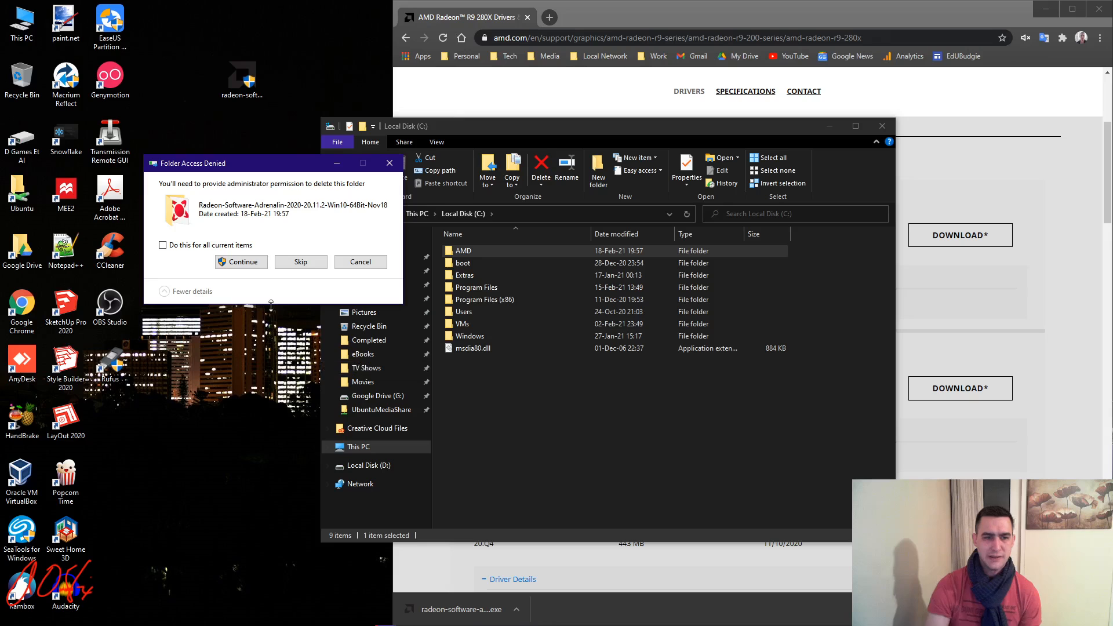
pyautogui.click(243, 262)
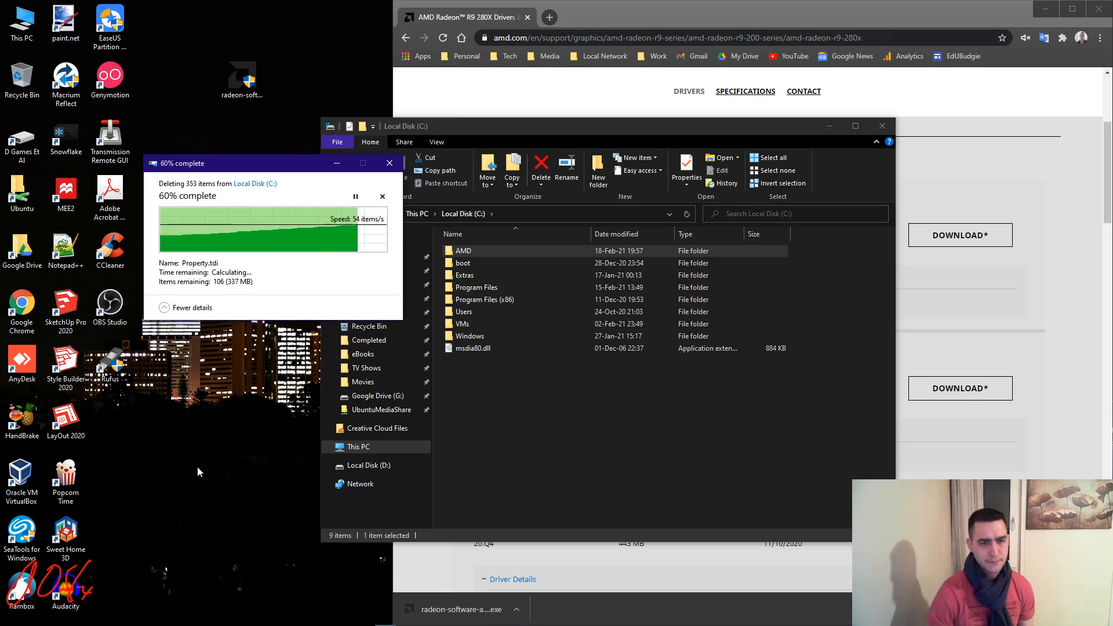
pyautogui.click(881, 126)
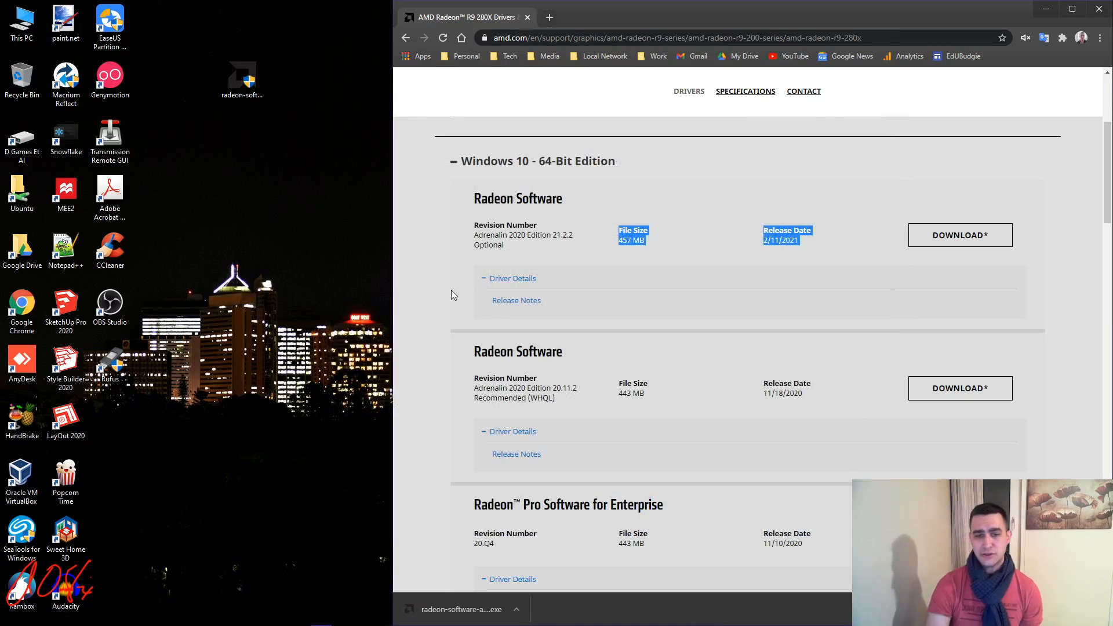
pyautogui.click(434, 302)
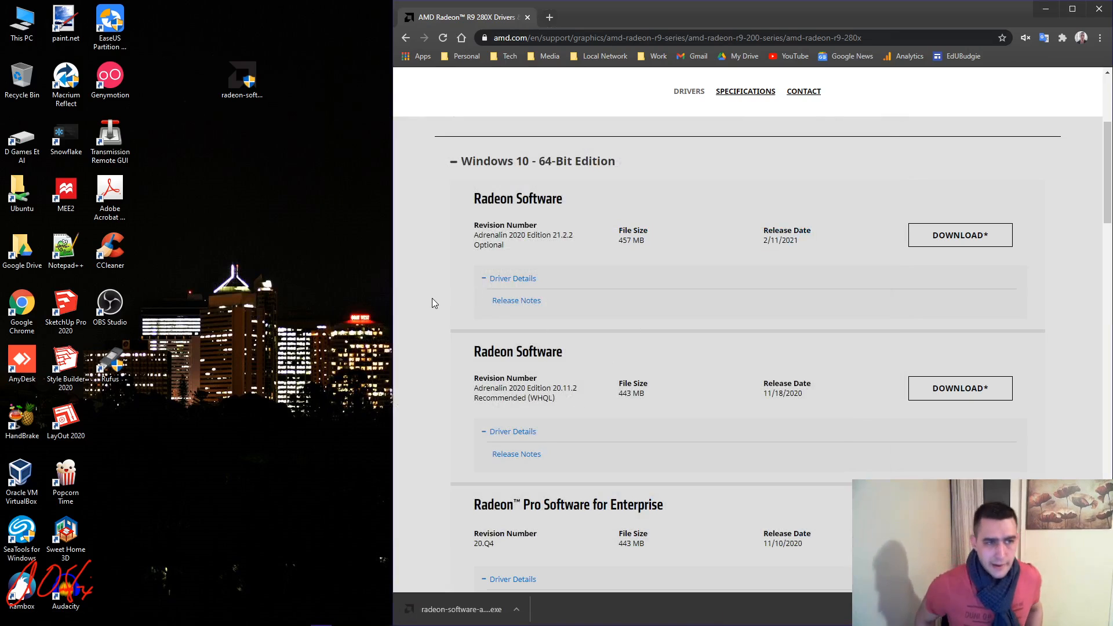
# - Open Device Manager in Computer Management and select the graphics card under Display adapters
pyautogui.rightClick(24, 18)
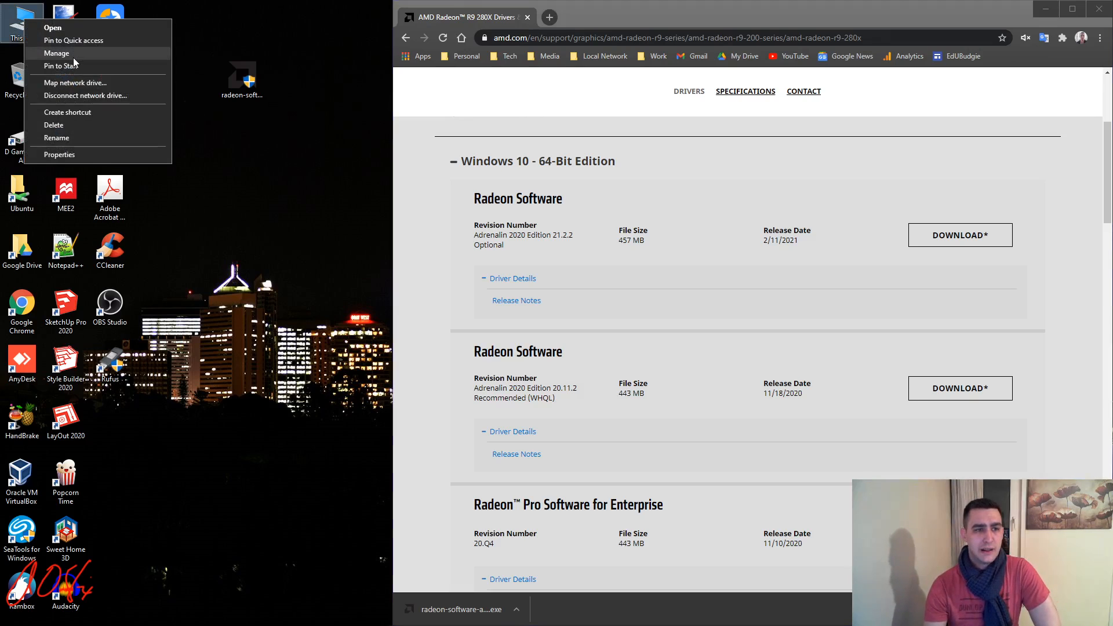
pyautogui.click(56, 53)
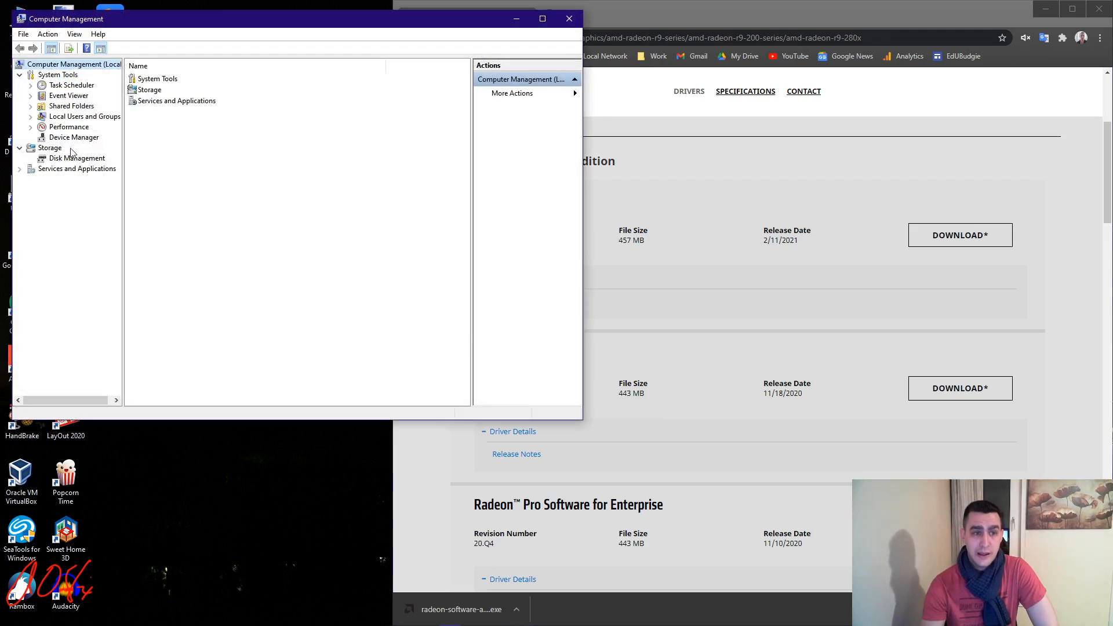
pyautogui.click(73, 137)
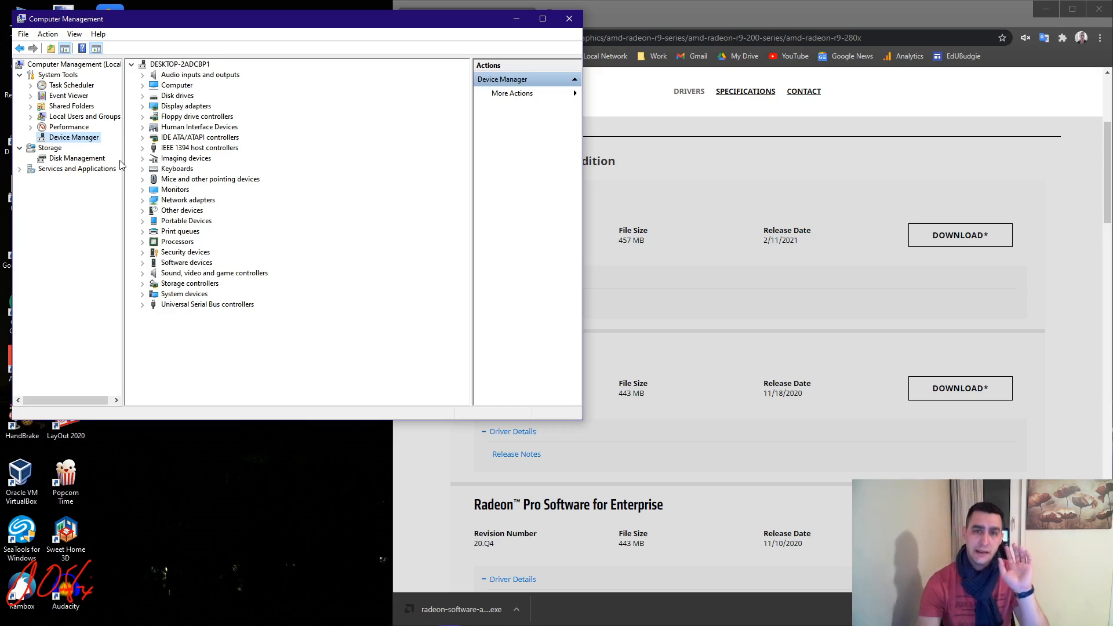
pyautogui.click(143, 106)
pyautogui.click(199, 118)
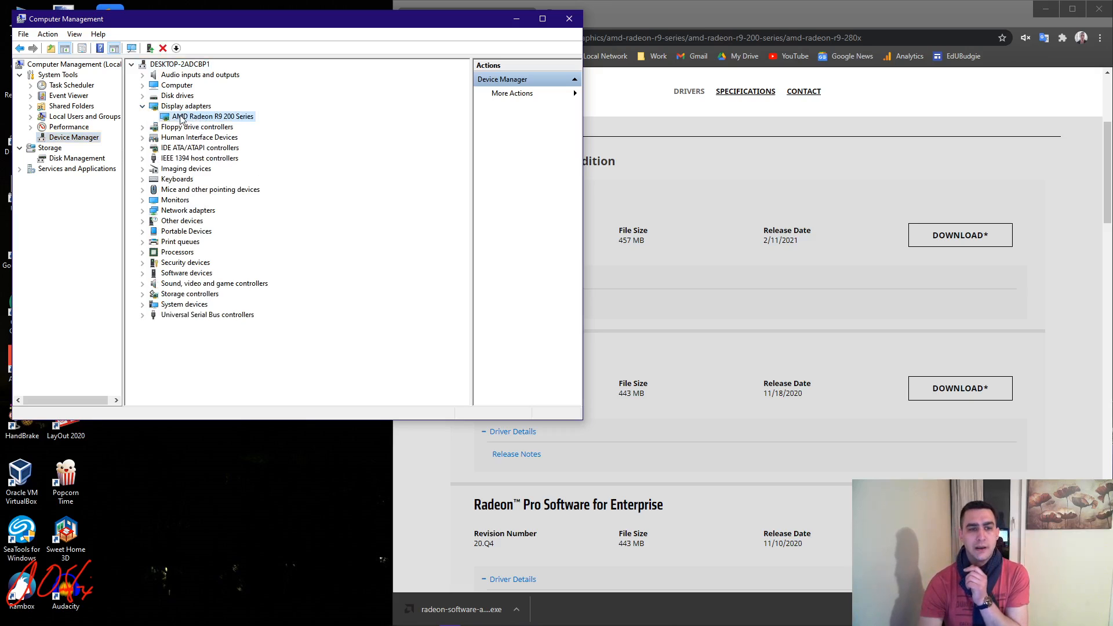